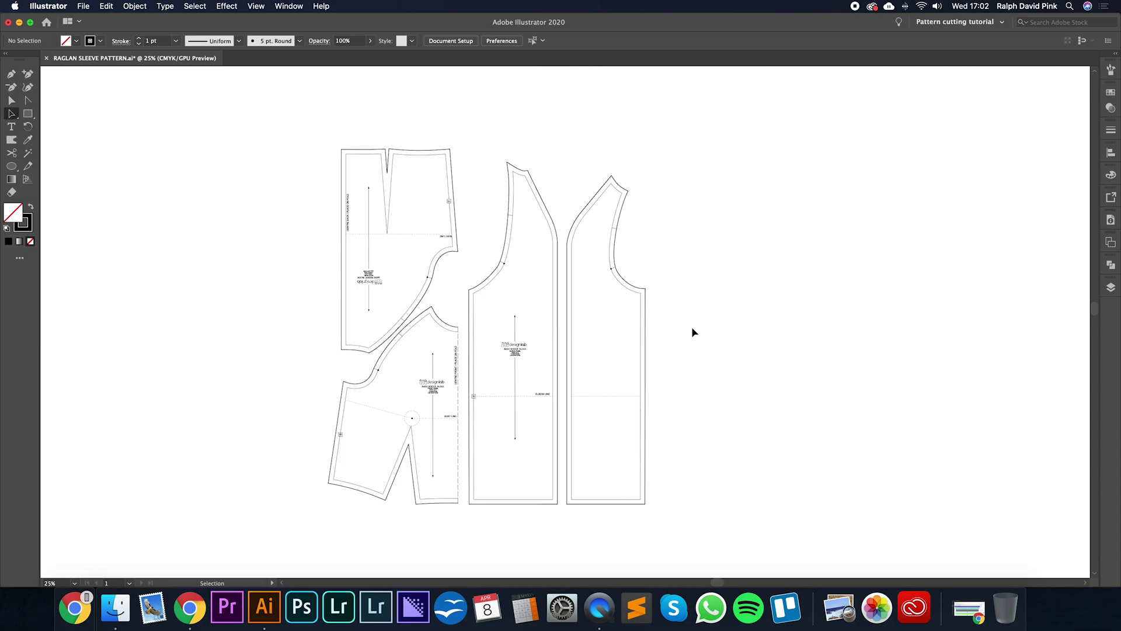
Zoom out to view the whole pattern, trial-select all pieces, then deselect them.
{"action": "key", "text": "super+minus"}
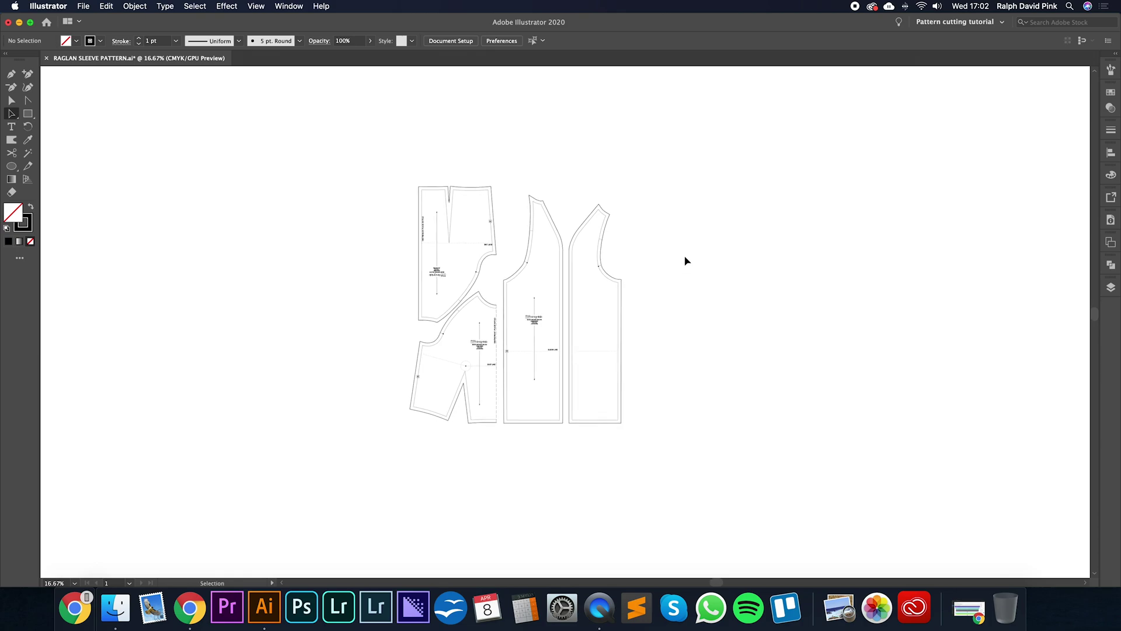
{"action": "left_click_drag", "start_coordinate": [396, 162], "coordinate": [691, 490]}
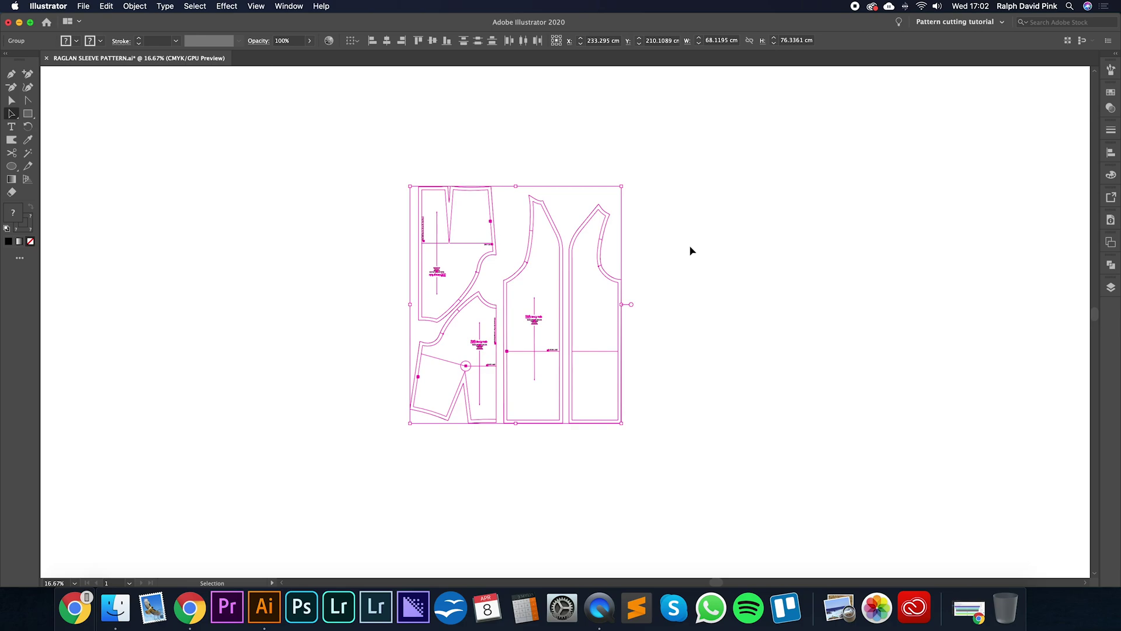
{"action": "left_click", "coordinate": [671, 268]}
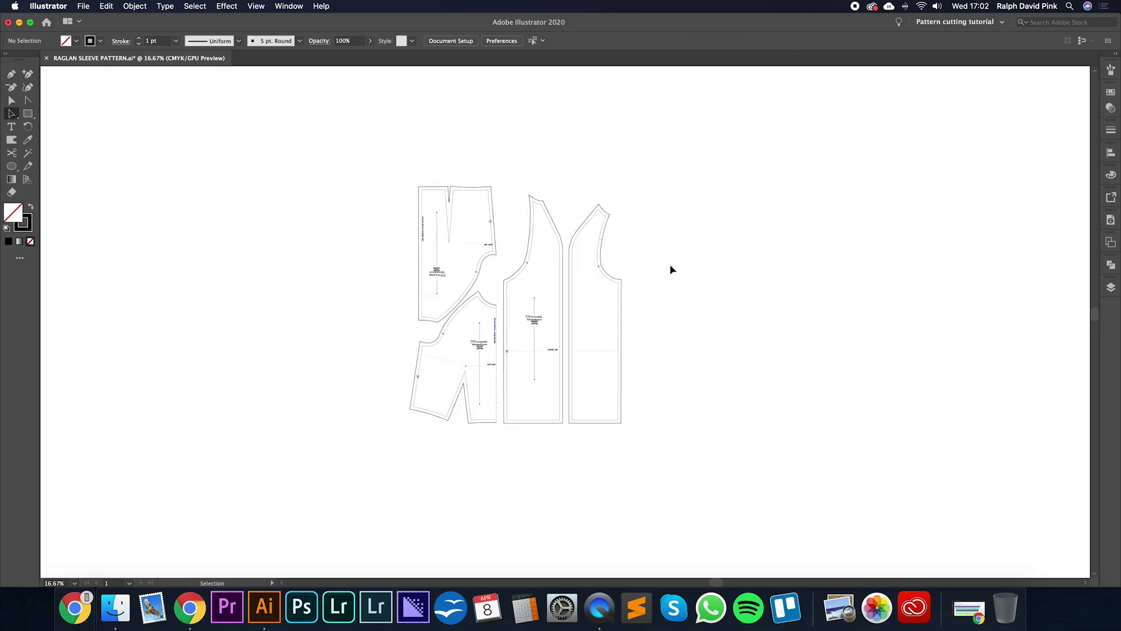
{"action": "key", "text": "super+equal"}
{"action": "left_click_drag", "start_coordinate": [672, 263], "coordinate": [676, 280]}
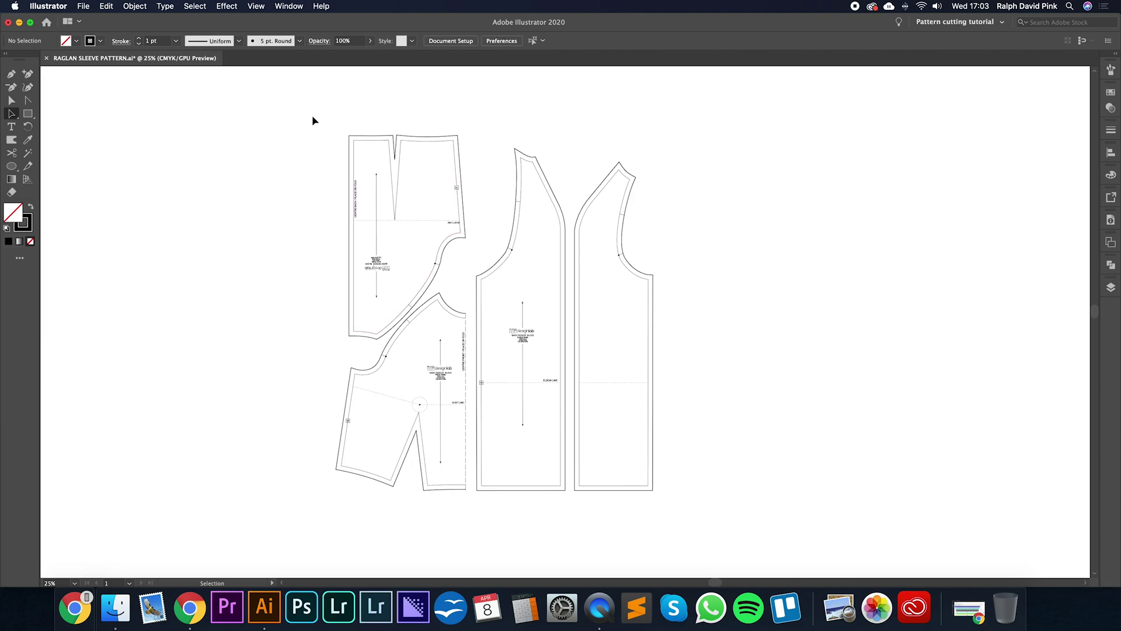
Show rulers and zoom to 100% to inspect the bodice's top edge.
{"action": "key", "text": "super+r"}
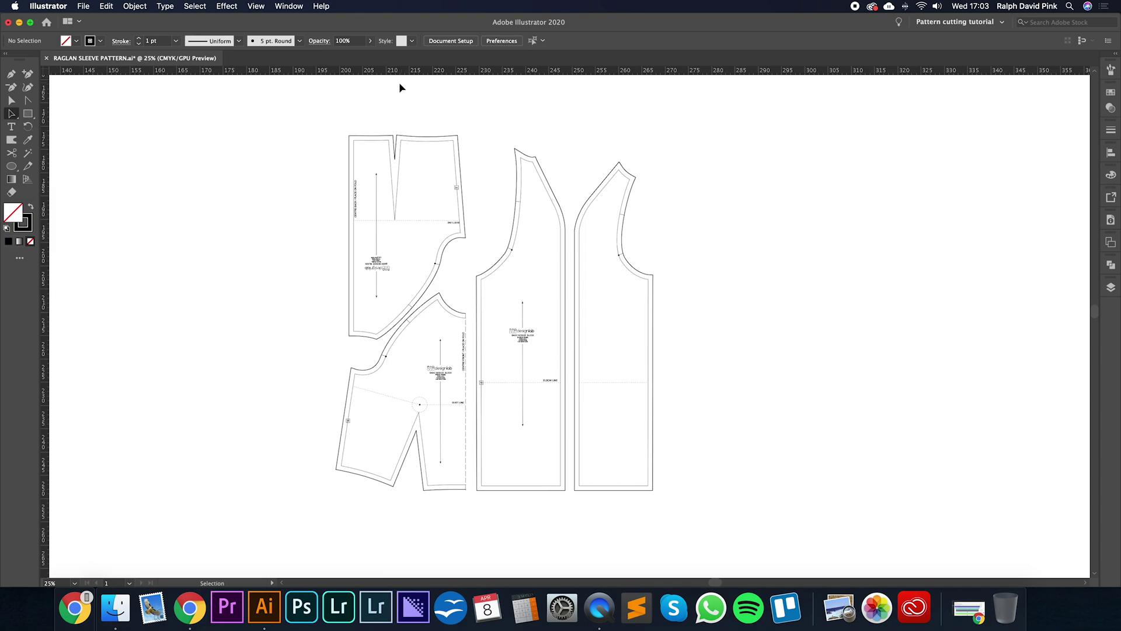
{"action": "key", "text": "super+equal"}
{"action": "left_click_drag", "start_coordinate": [400, 88], "coordinate": [538, 265]}
{"action": "key", "text": "super+equal"}
{"action": "key", "text": "super+equal"}
{"action": "left_click_drag", "start_coordinate": [472, 233], "coordinate": [507, 205]}
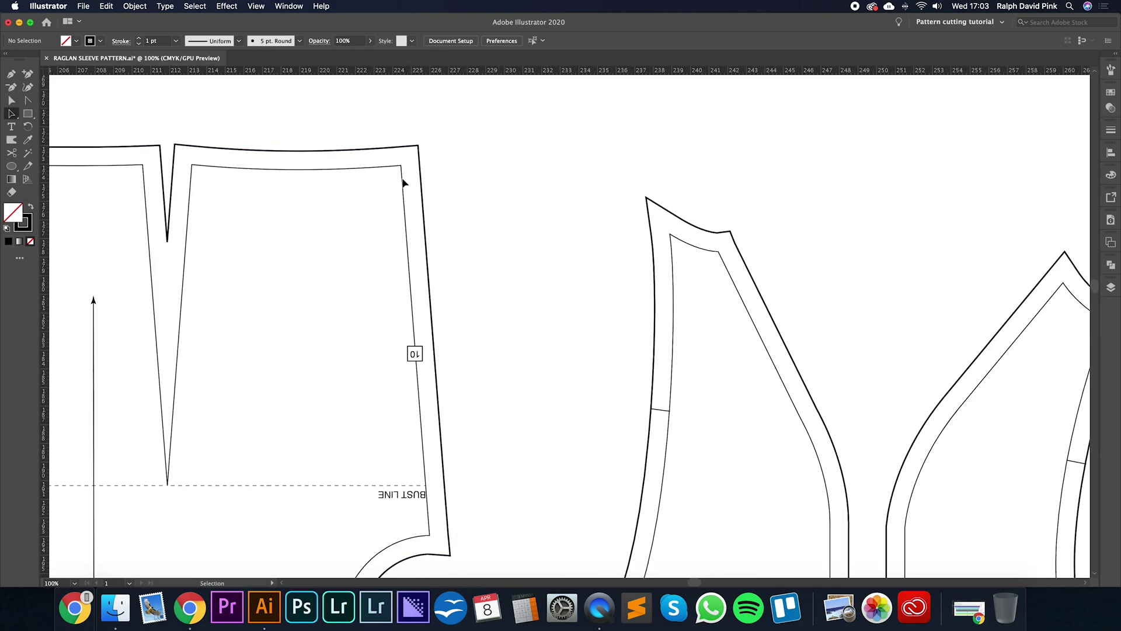
Zoom back out to 25% and marquee-select all pattern pieces together.
{"action": "key", "text": "super+minus"}
{"action": "key", "text": "super+minus"}
{"action": "key", "text": "super+minus"}
{"action": "key", "text": "super+minus"}
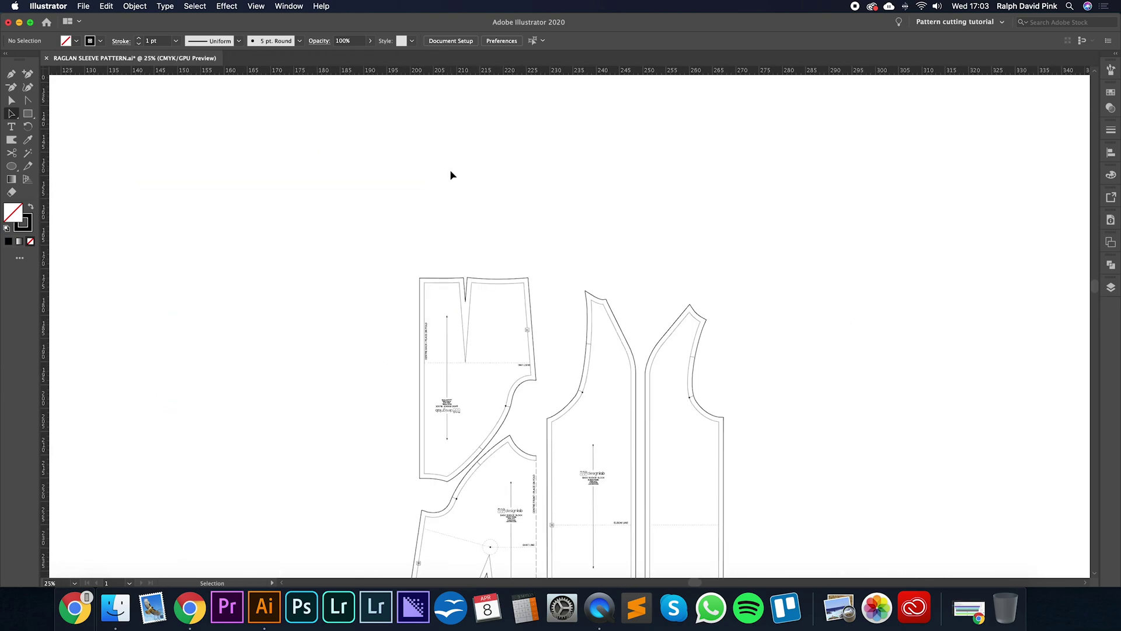
{"action": "scroll", "coordinate": [451, 175], "scroll_direction": "down", "scroll_amount": 5}
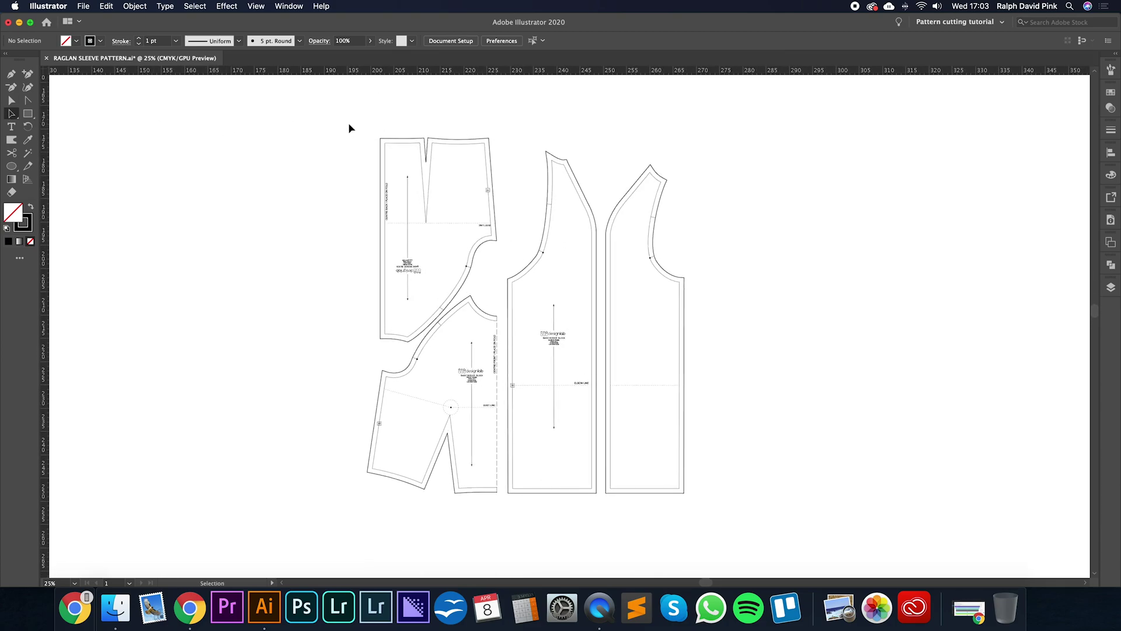
{"action": "left_click_drag", "start_coordinate": [349, 124], "coordinate": [735, 531]}
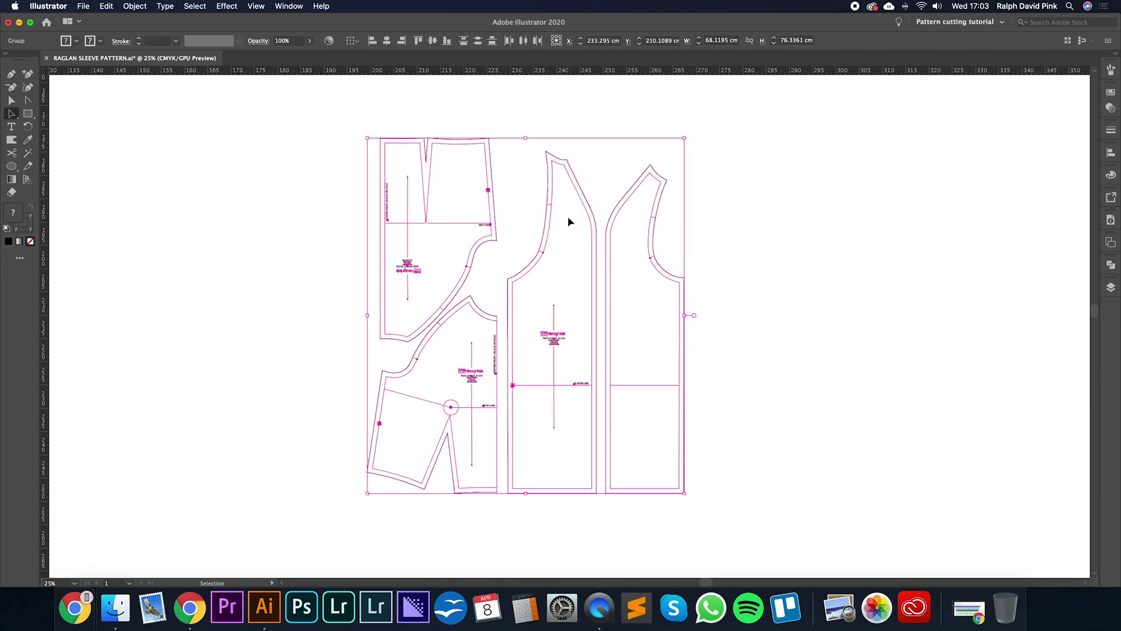
Copy the selected pieces and create a new A4 Print document in centimetres.
{"action": "left_click", "coordinate": [106, 6]}
{"action": "left_click", "coordinate": [121, 55]}
{"action": "left_click", "coordinate": [86, 7]}
{"action": "left_click", "coordinate": [87, 21]}
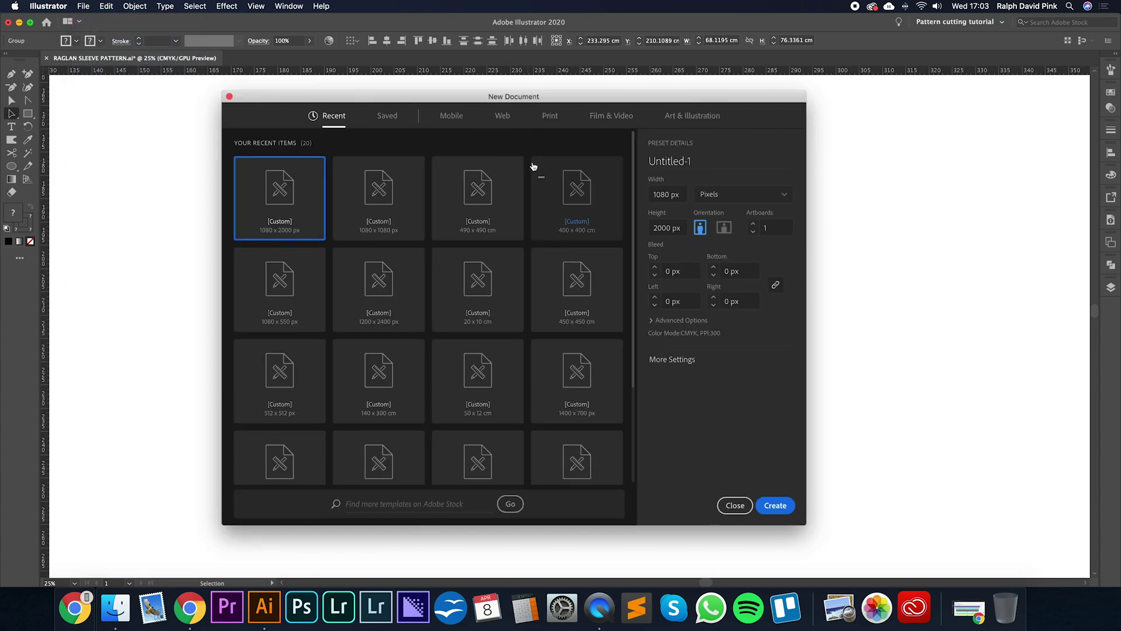
{"action": "left_click", "coordinate": [552, 116]}
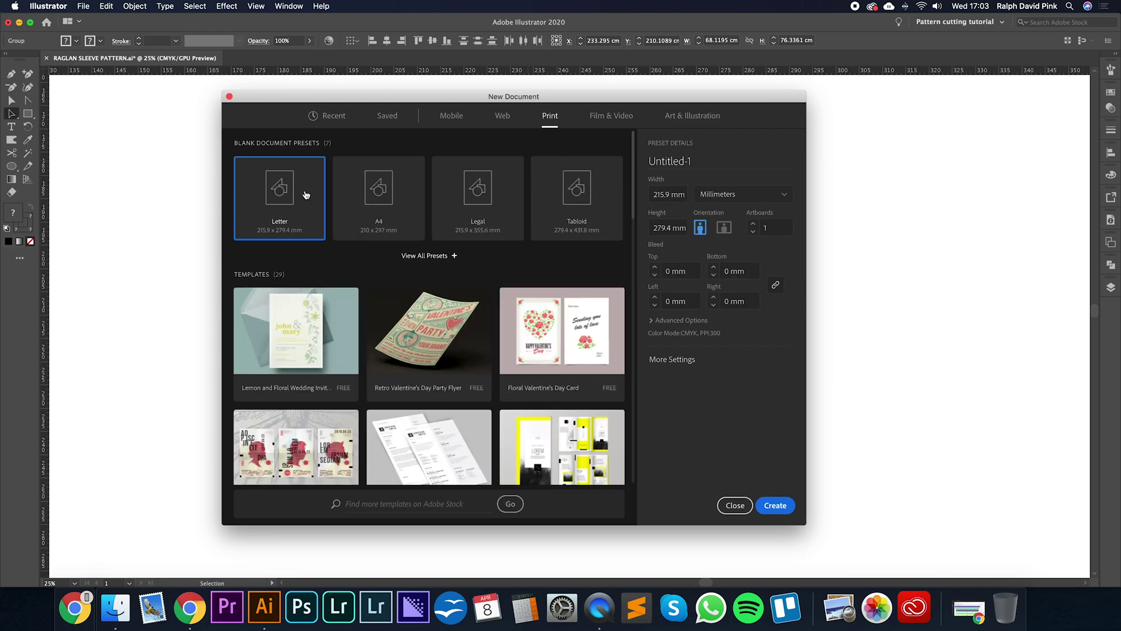
{"action": "left_click", "coordinate": [381, 188]}
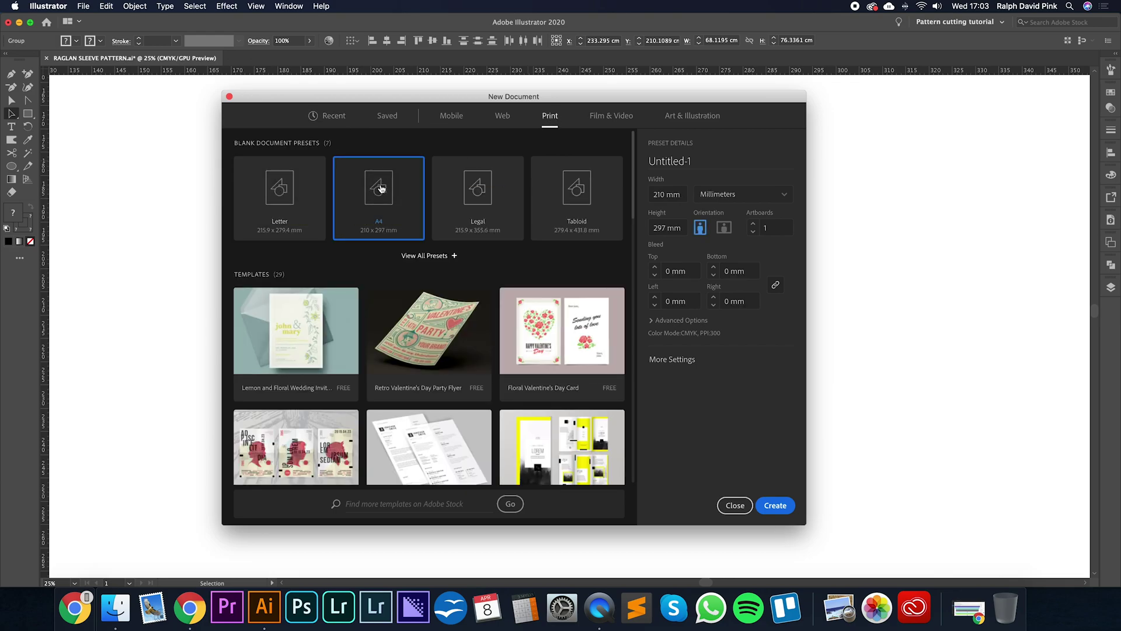
{"action": "left_click", "coordinate": [741, 198]}
{"action": "left_click", "coordinate": [719, 289]}
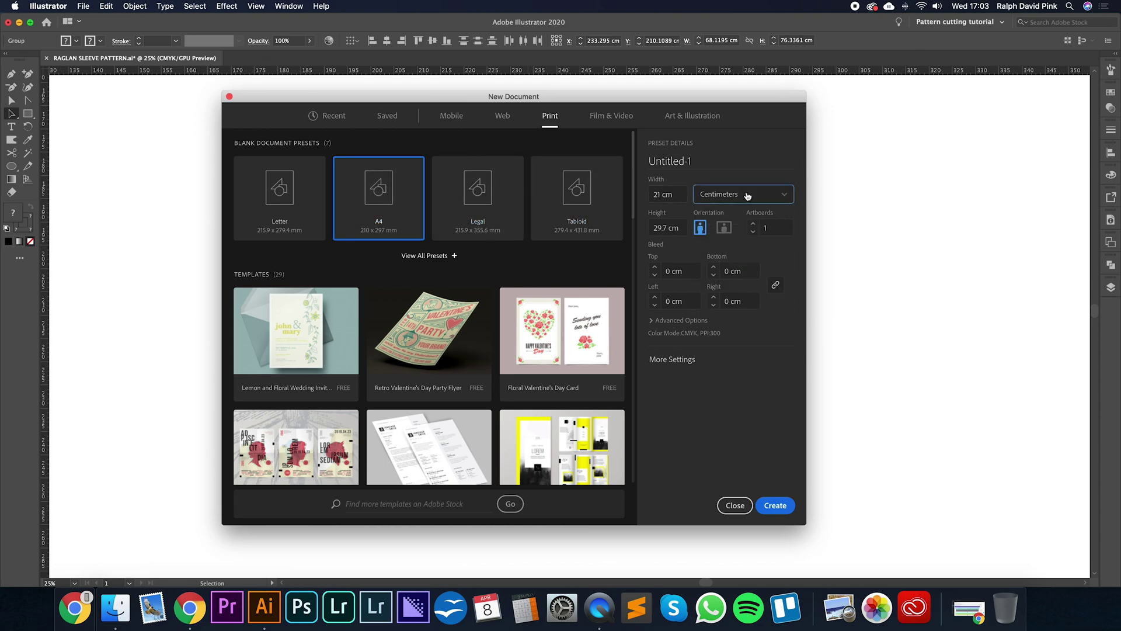
{"action": "left_click", "coordinate": [775, 505]}
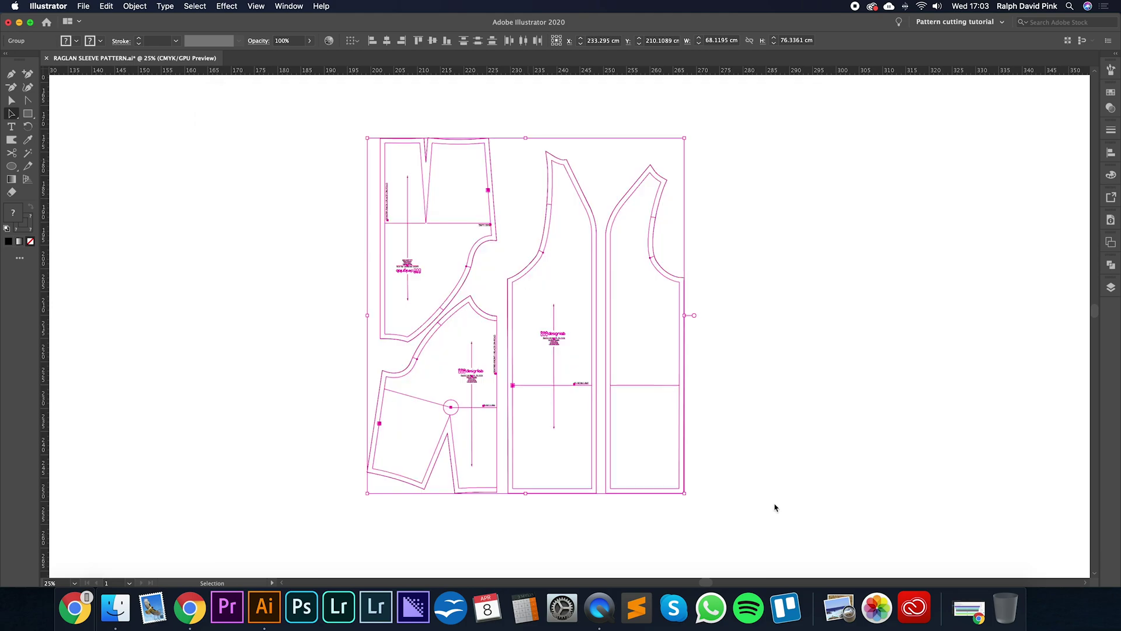
Paste the copied 68.12 × 76.34 cm pattern into Untitled-1 and select the pasted group.
{"action": "key", "text": "super+minus"}
{"action": "key", "text": "super+minus"}
{"action": "key", "text": "super+minus"}
{"action": "key", "text": "super+minus"}
{"action": "key", "text": "super+minus"}
{"action": "key", "text": "super+minus"}
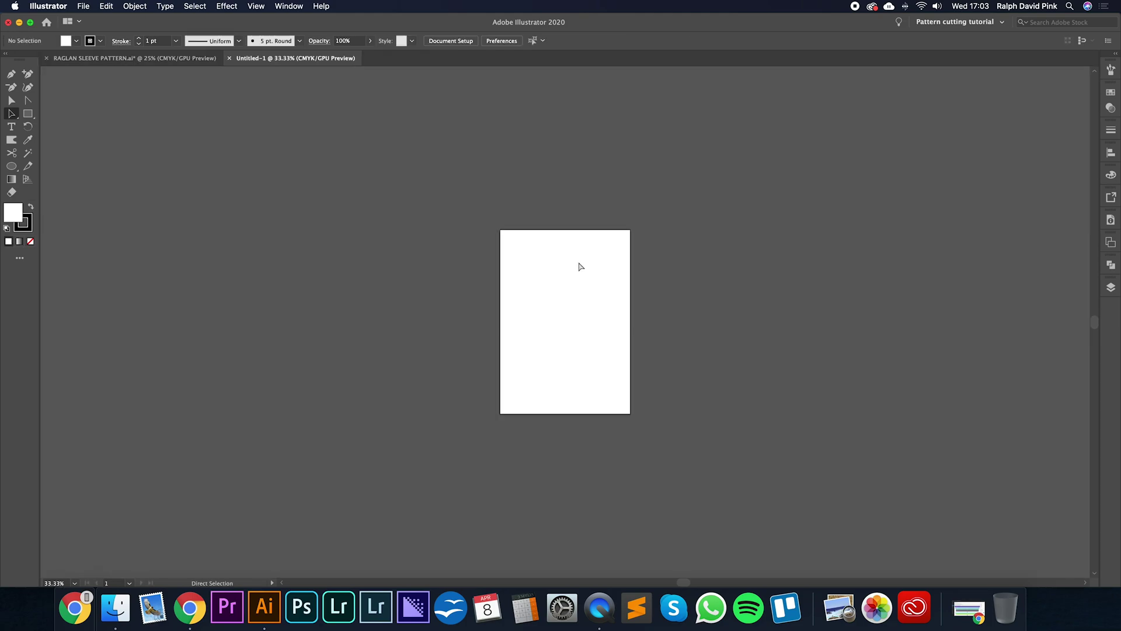
{"action": "key", "text": "super+plus"}
{"action": "key", "text": "super+plus"}
{"action": "key", "text": "super+plus"}
{"action": "key", "text": "super+plus"}
{"action": "key", "text": "super+minus"}
{"action": "key", "text": "super+minus"}
{"action": "key", "text": "super+minus"}
{"action": "key", "text": "super+minus"}
{"action": "key", "text": "super+minus"}
{"action": "key", "text": "super+minus"}
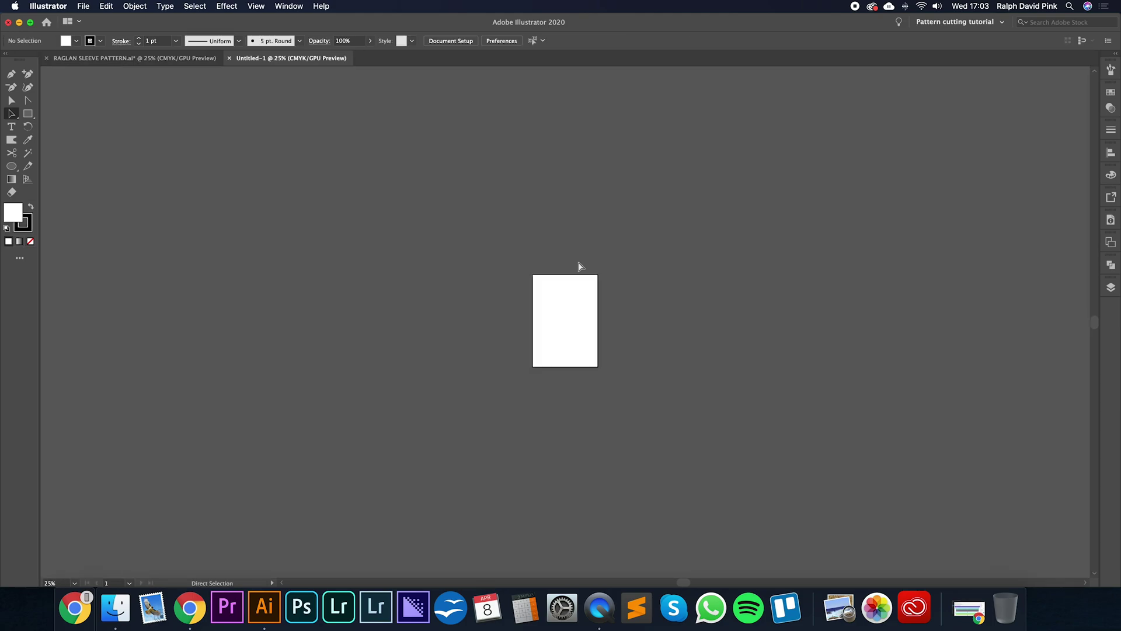
{"action": "key", "text": "super+plus"}
{"action": "key", "text": "super+plus"}
{"action": "key", "text": "super+plus"}
{"action": "key", "text": "super+plus"}
{"action": "key", "text": "super+plus"}
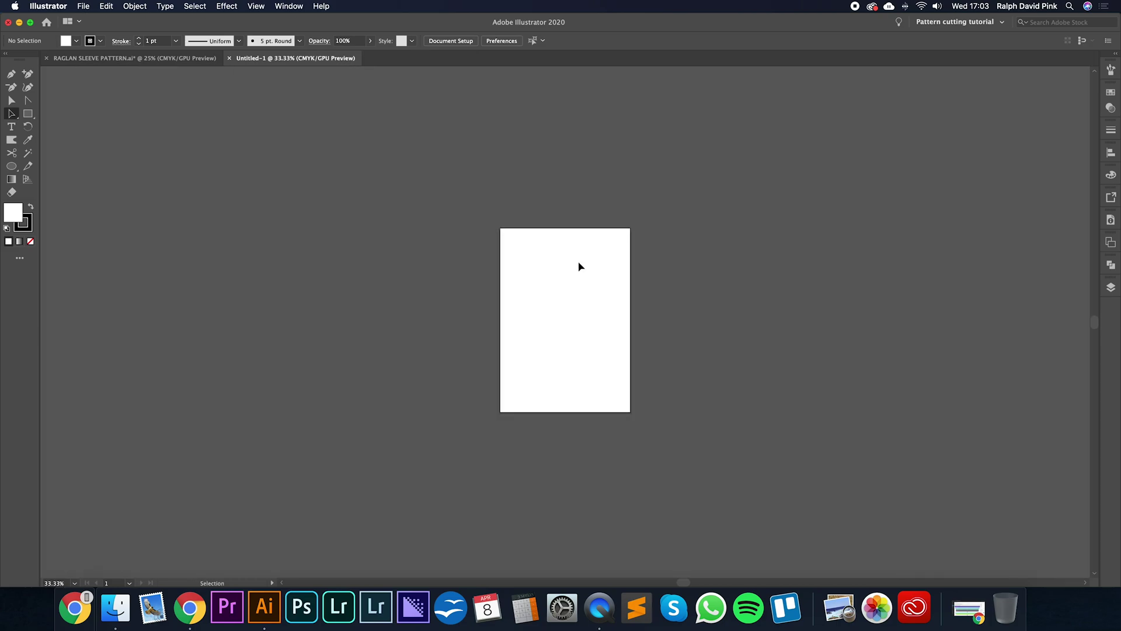
{"action": "left_click", "coordinate": [106, 6]}
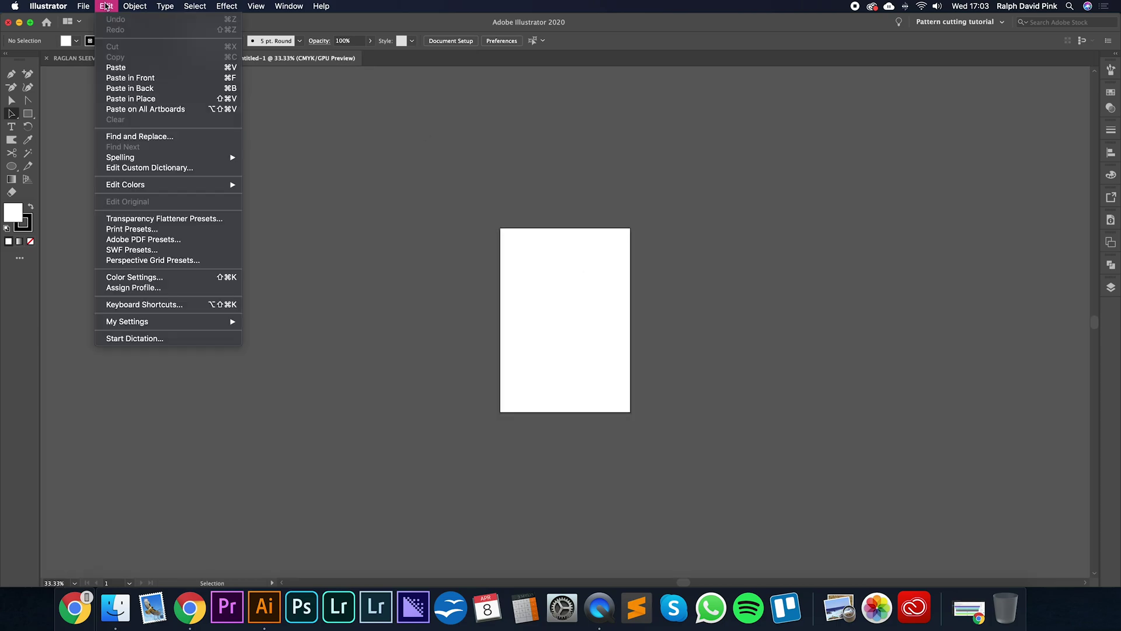
{"action": "left_click", "coordinate": [120, 67]}
{"action": "key", "text": "super+v"}
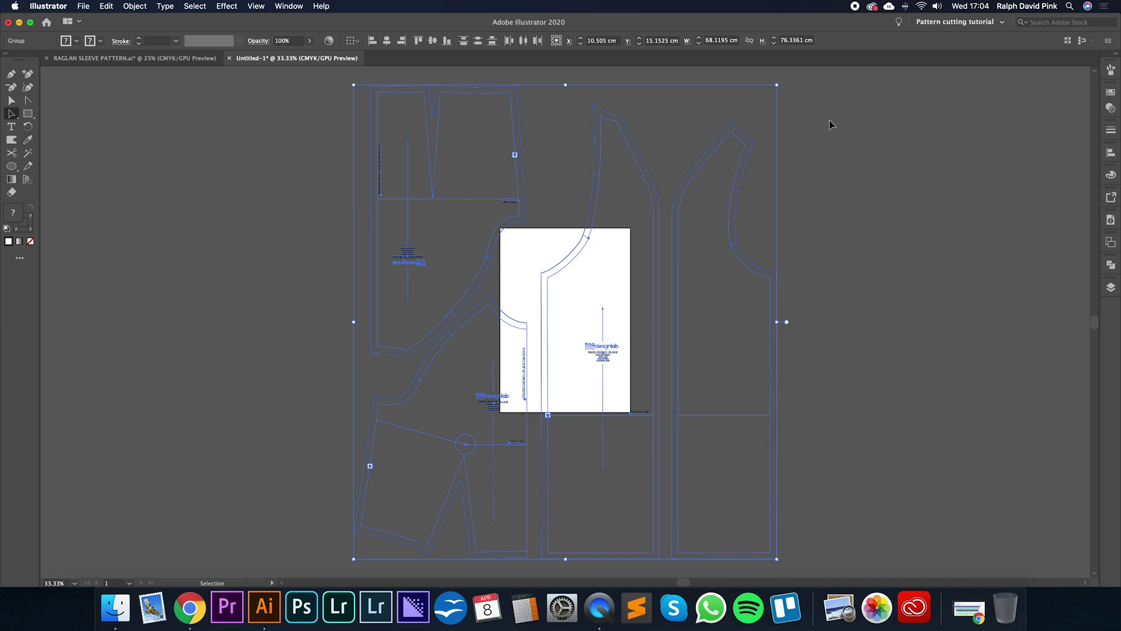
{"action": "left_click", "coordinate": [793, 126]}
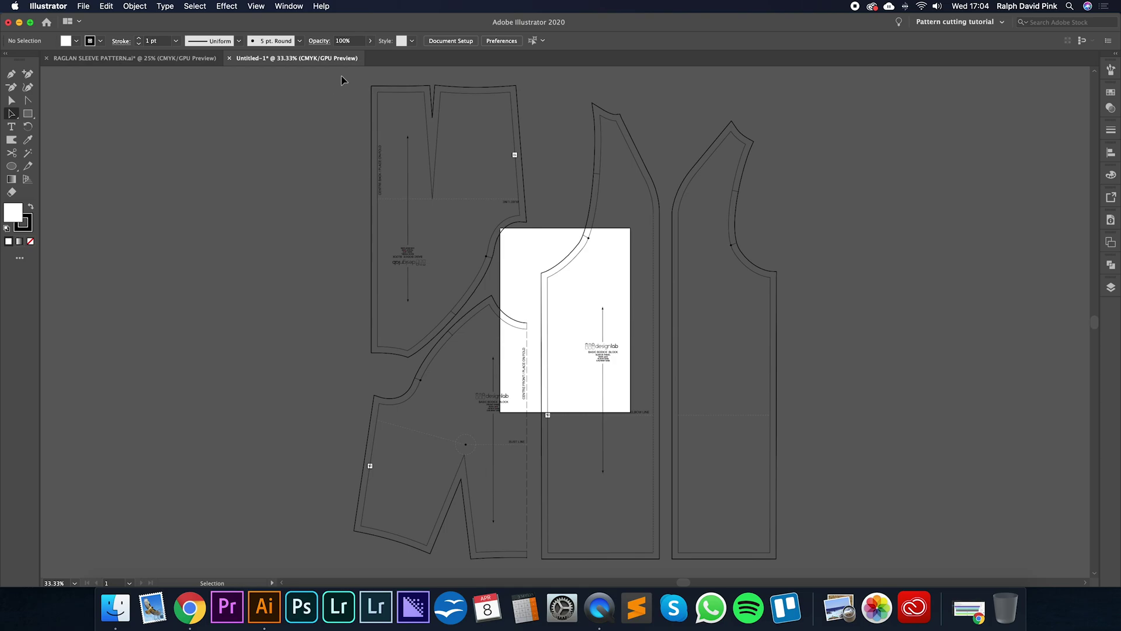
{"action": "key", "text": "super+a"}
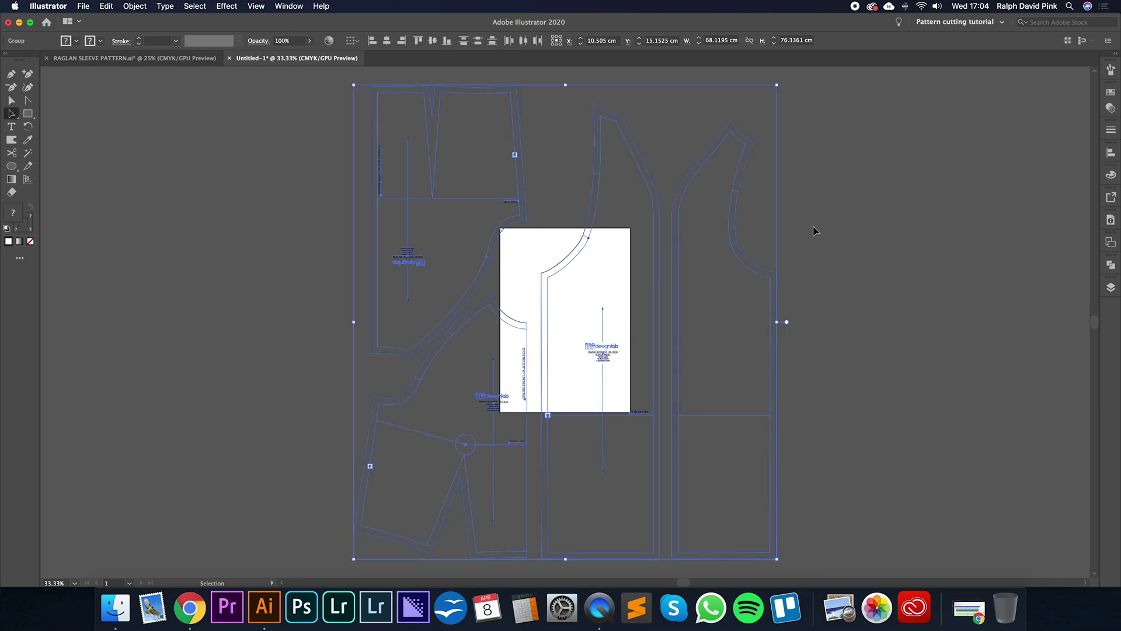
Group the pattern pieces and try scaling them down, undoing the attempts.
{"action": "left_click", "coordinate": [135, 6]}
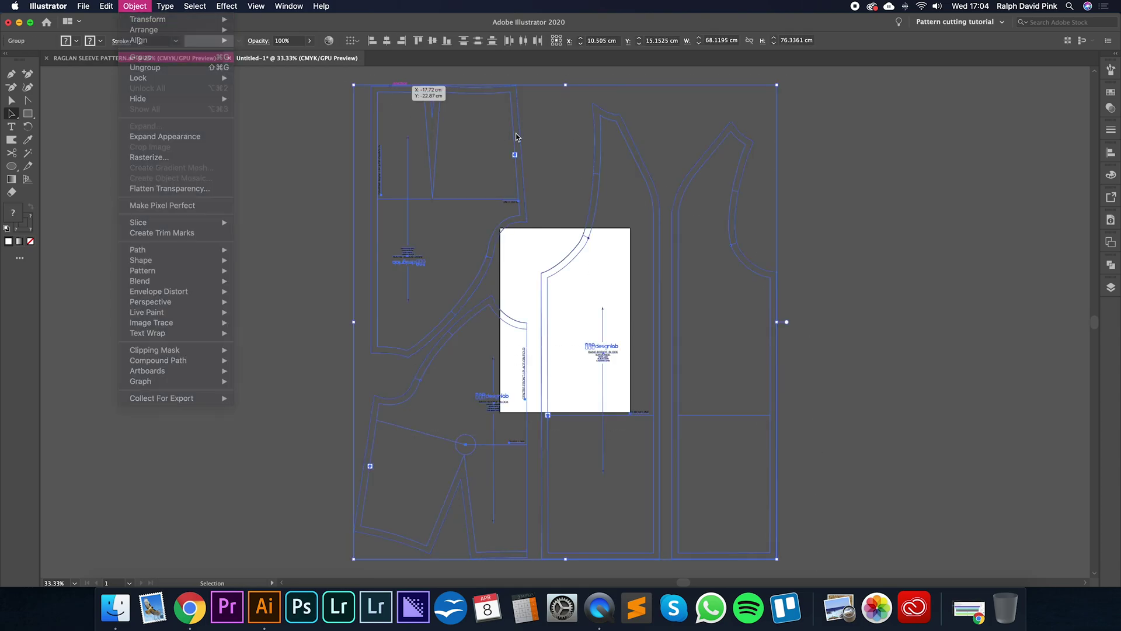
{"action": "key", "text": "super+g"}
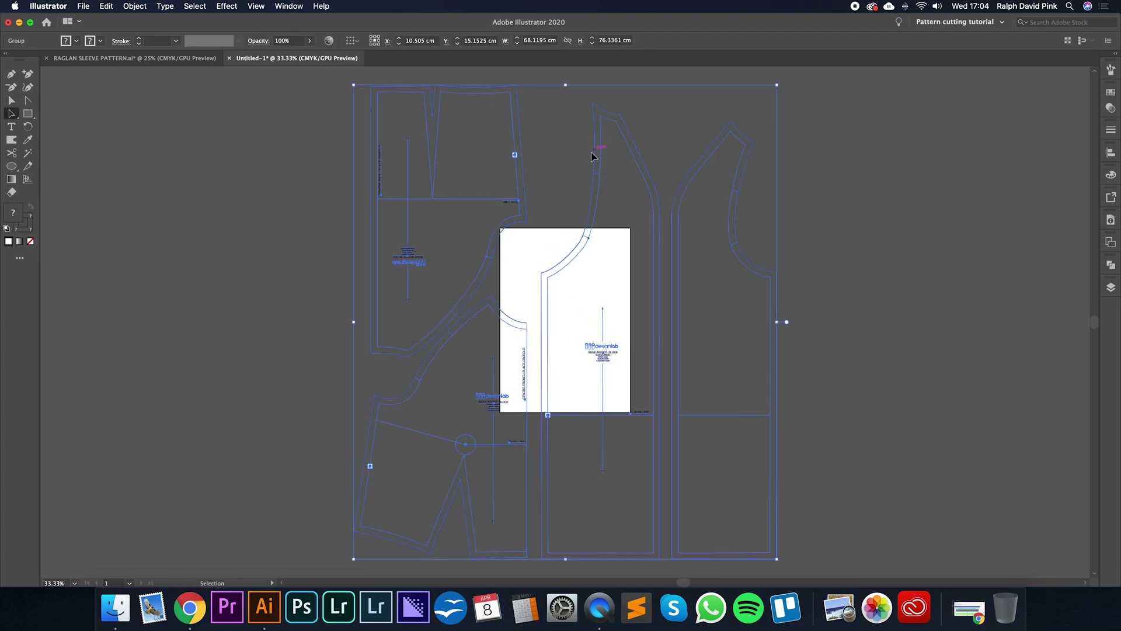
{"action": "left_click", "coordinate": [549, 173]}
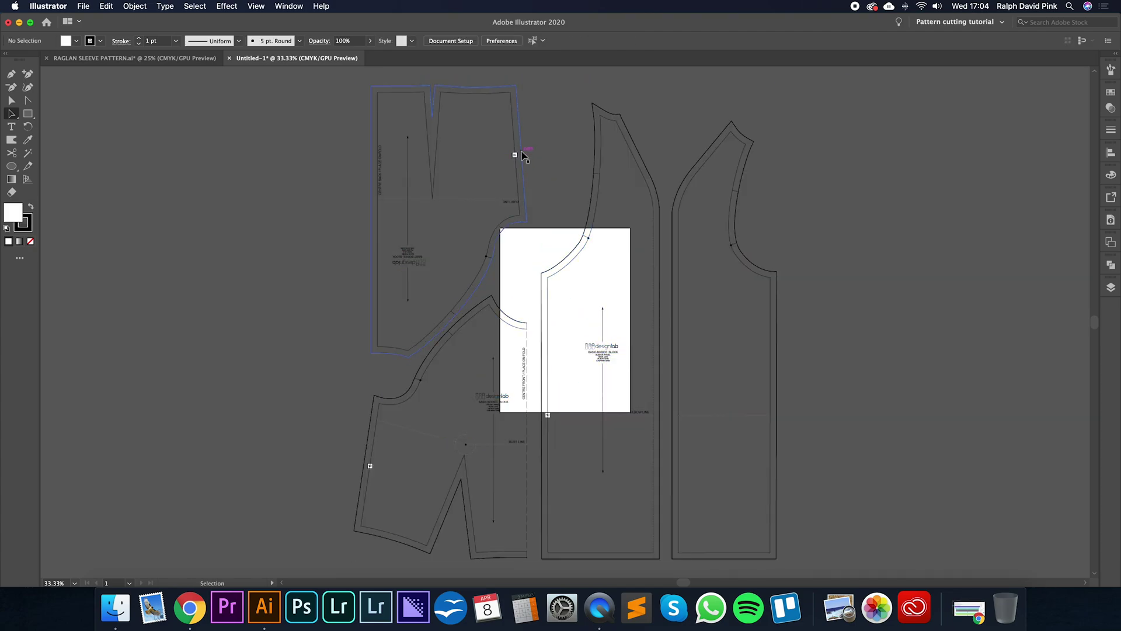
{"action": "left_click", "coordinate": [515, 155]}
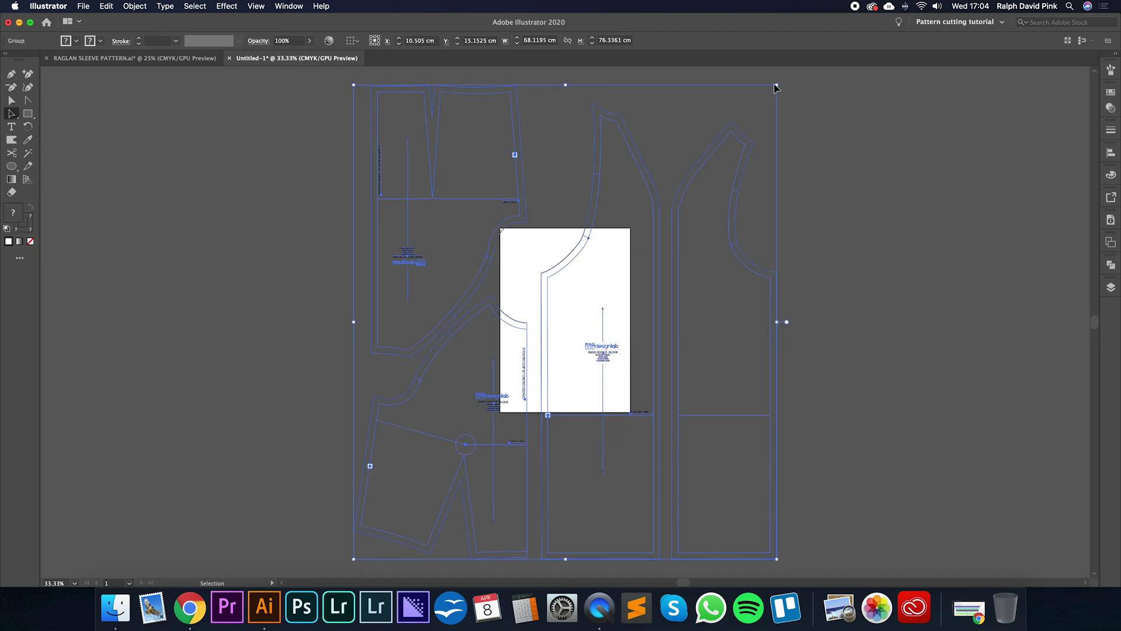
{"action": "left_click_drag", "start_coordinate": [777, 85], "coordinate": [606, 252]}
{"action": "key", "text": "super+z"}
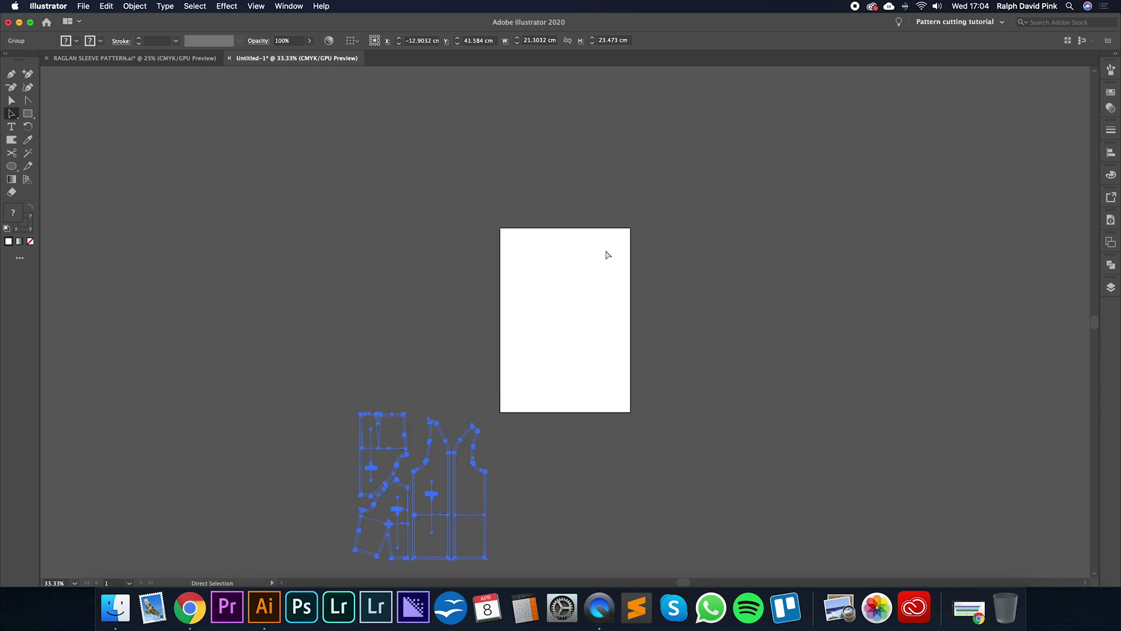
{"action": "key", "text": "super+z"}
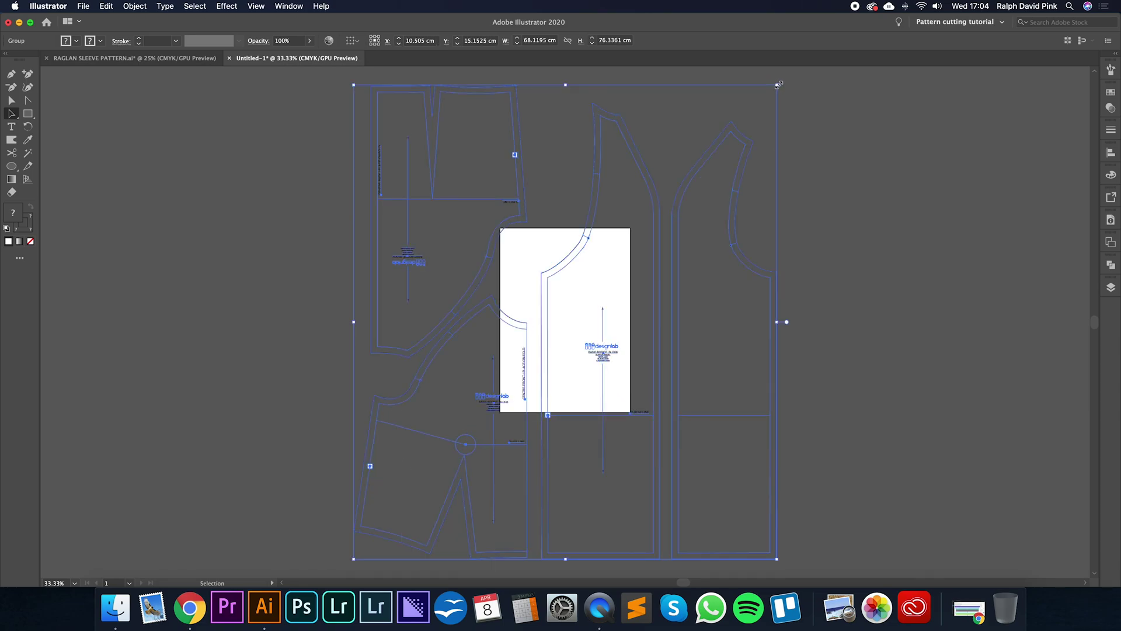
{"action": "left_click_drag", "start_coordinate": [777, 84], "coordinate": [716, 310]}
{"action": "left_click_drag", "start_coordinate": [592, 332], "coordinate": [668, 153]}
{"action": "key", "text": "super+z"}
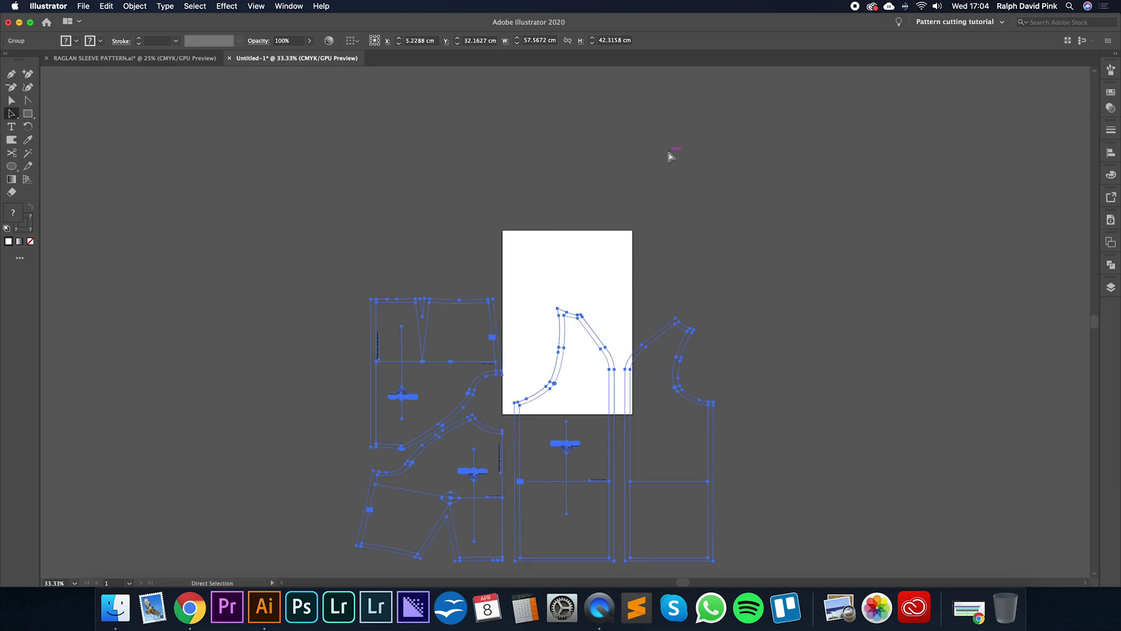
{"action": "key", "text": "ctrl+z"}
{"action": "key", "text": "ctrl+z"}
{"action": "key", "text": "v"}
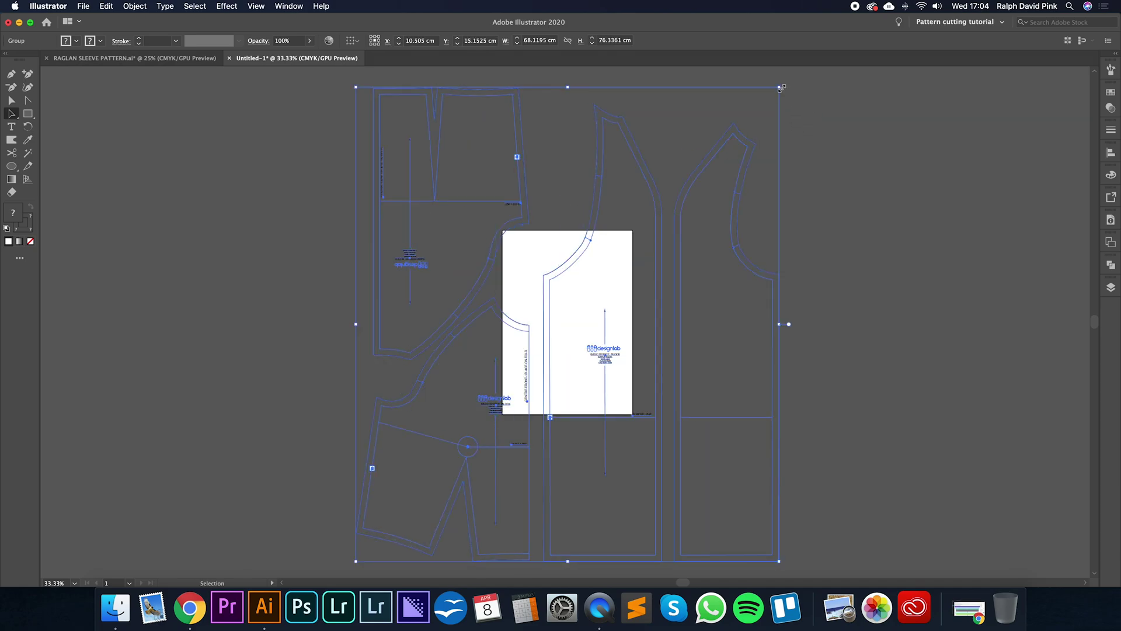
Shrink the group to about 52 cm wide, position it, and enlarge it to fill the page.
{"action": "left_click_drag", "start_coordinate": [780, 88], "coordinate": [605, 302]}
{"action": "key", "text": "super+equal"}
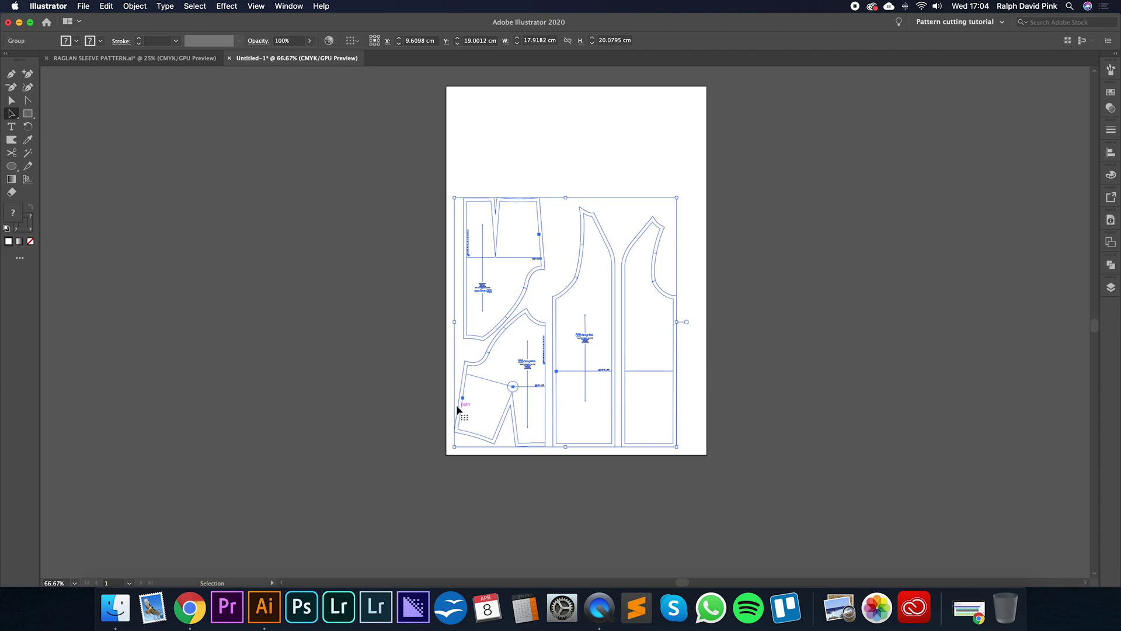
{"action": "left_click_drag", "start_coordinate": [459, 408], "coordinate": [463, 391]}
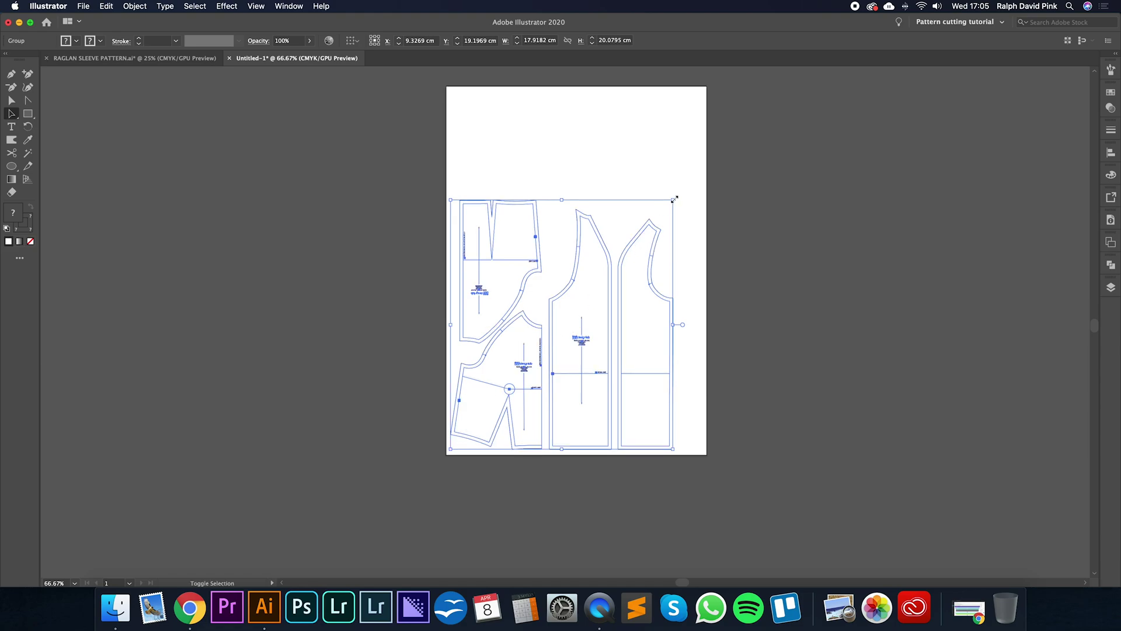
{"action": "left_click_drag", "start_coordinate": [673, 200], "coordinate": [702, 169]}
{"action": "left_click", "coordinate": [772, 211]}
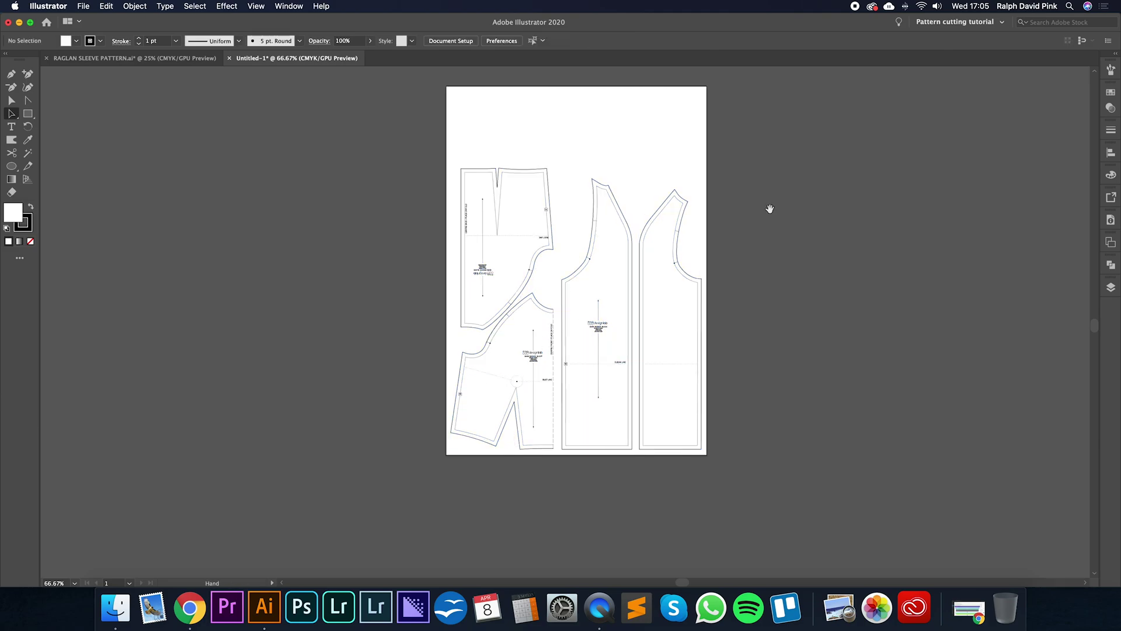
{"action": "scroll", "coordinate": [769, 245], "scroll_direction": "up", "scroll_amount": 2}
Add a text area at the page top and type the title 'Demonstration of Raglan Sleeve....'.
{"action": "key", "text": "t"}
{"action": "left_click_drag", "start_coordinate": [454, 133], "coordinate": [697, 194]}
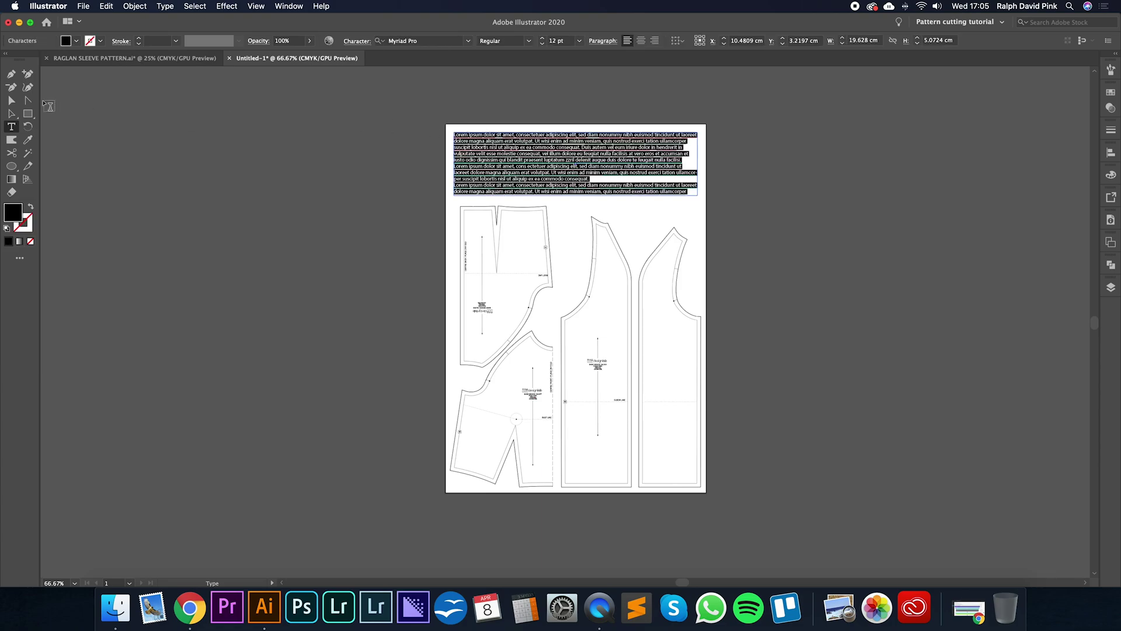
{"action": "left_click", "coordinate": [11, 101]}
{"action": "key", "text": "Delete"}
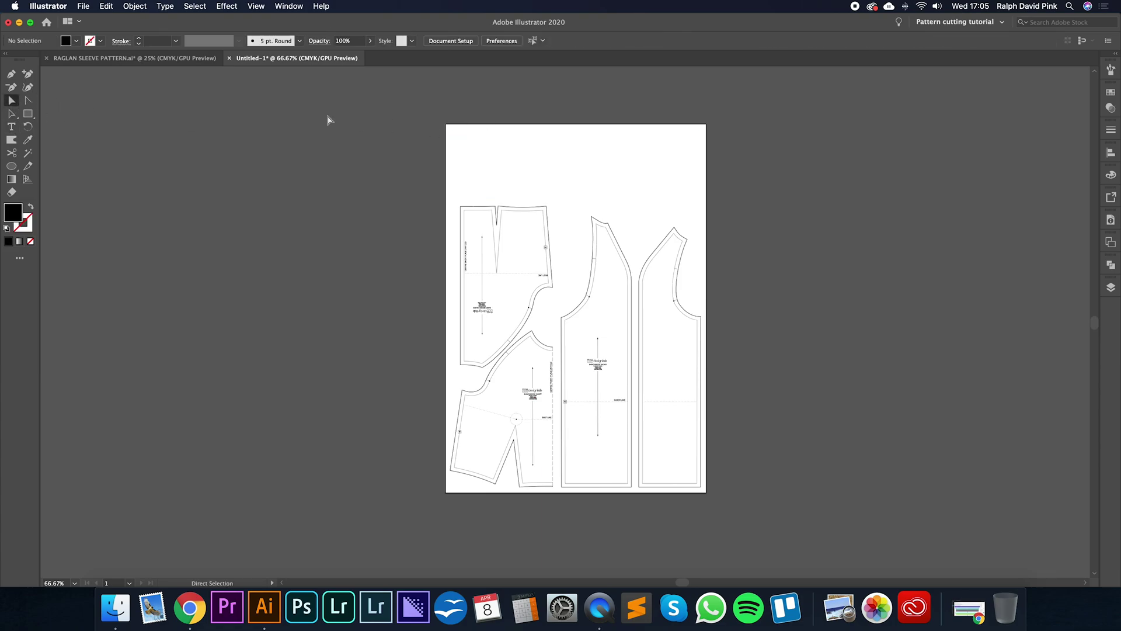
{"action": "left_click", "coordinate": [19, 130]}
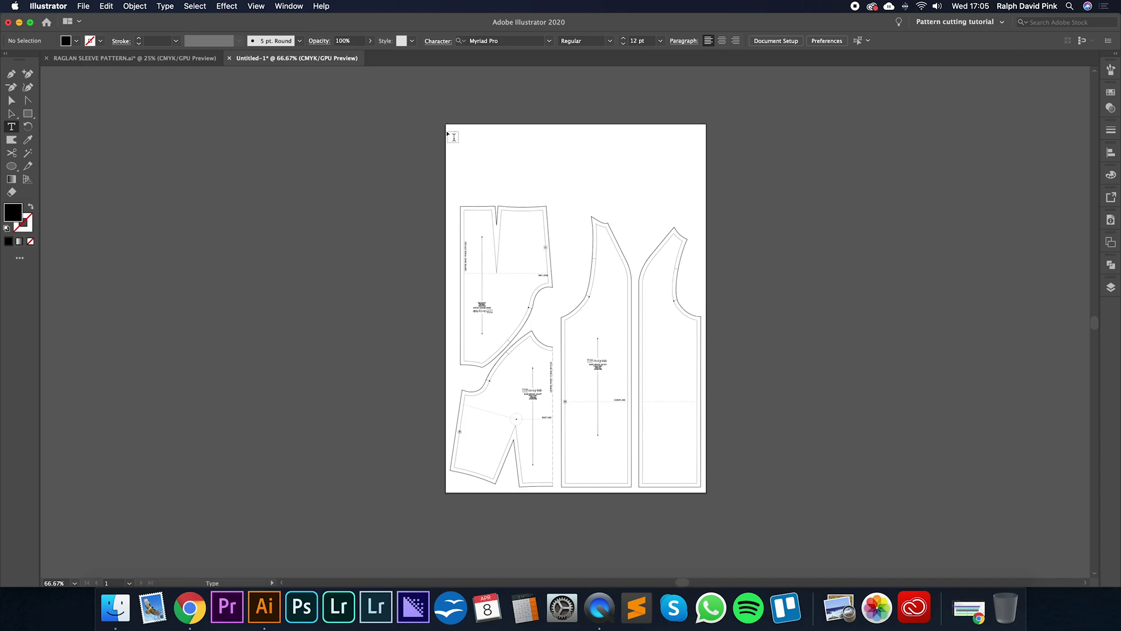
{"action": "left_click_drag", "start_coordinate": [453, 131], "coordinate": [700, 197]}
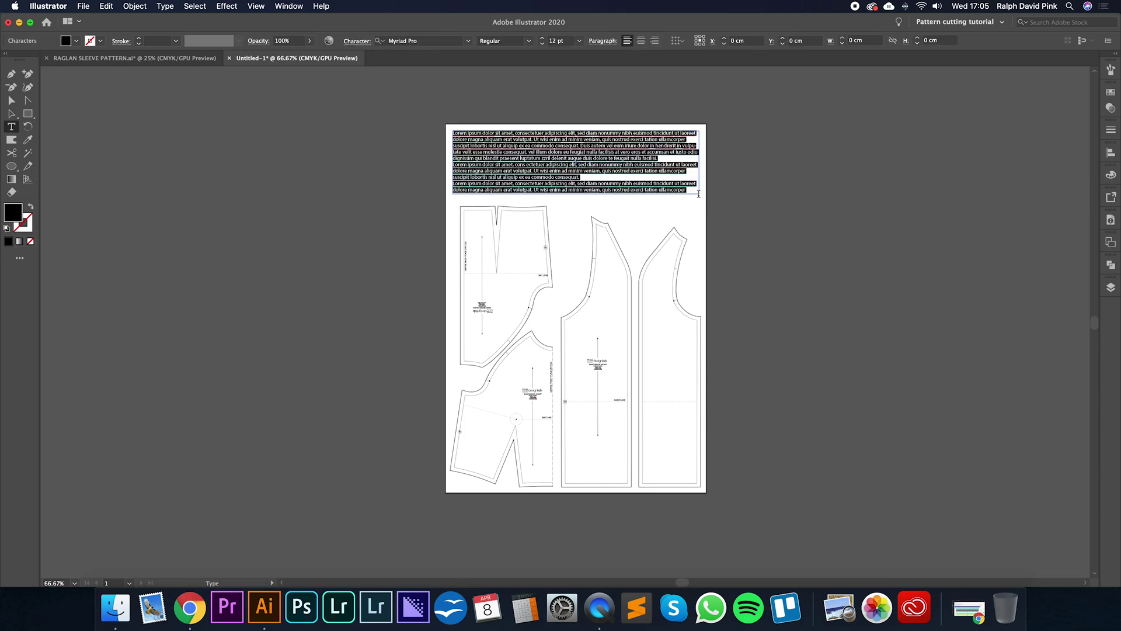
{"action": "key", "text": "BackSpace"}
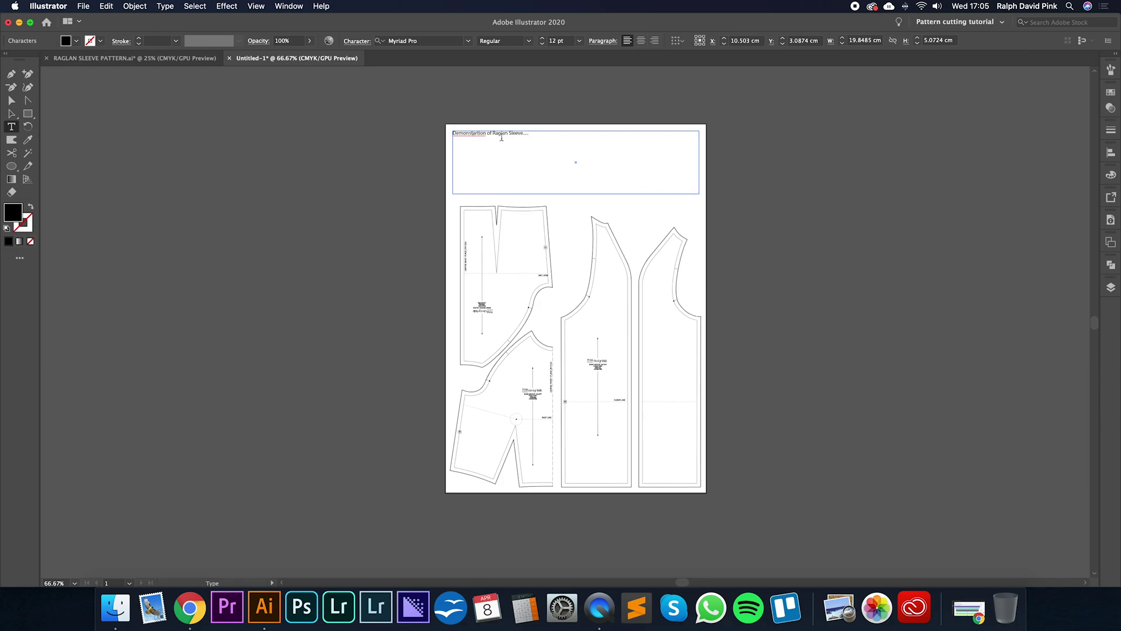
{"action": "key", "text": "BackSpace"}
{"action": "key", "text": "BackSpace"}
{"action": "type", "text": "rat"}
{"action": "left_click_drag", "start_coordinate": [483, 133], "coordinate": [416, 133]}
{"action": "type", "text": "Demonstration"}
Set the title's font to Raleway Thin.
{"action": "left_click", "coordinate": [12, 101]}
{"action": "left_click", "coordinate": [233, 120]}
{"action": "left_click_drag", "start_coordinate": [626, 162], "coordinate": [606, 176]}
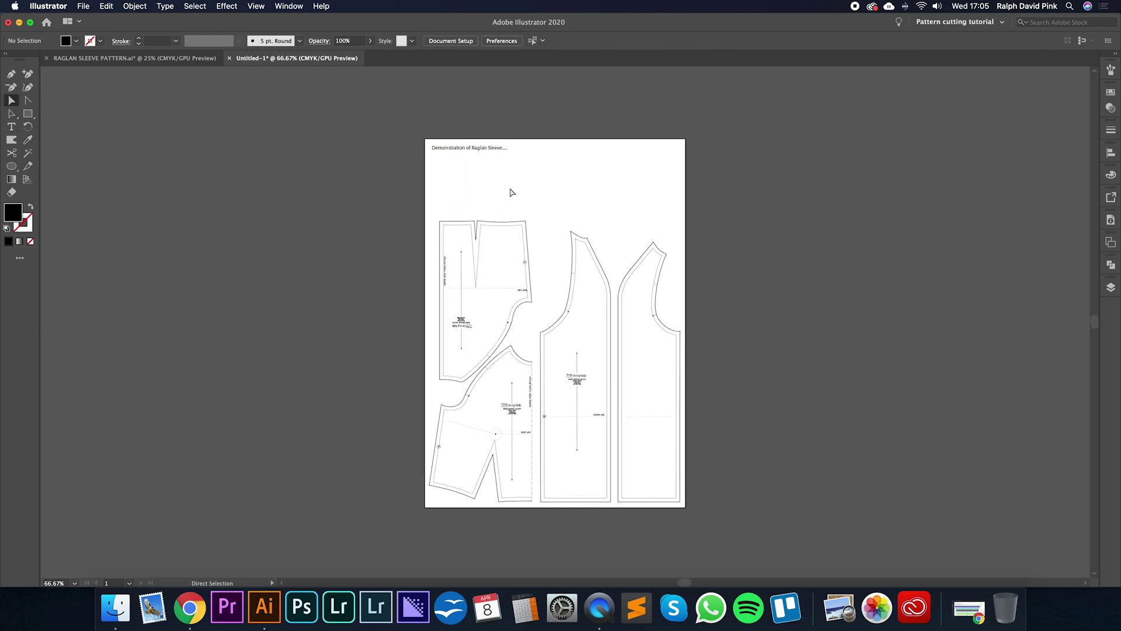
{"action": "left_click", "coordinate": [497, 155]}
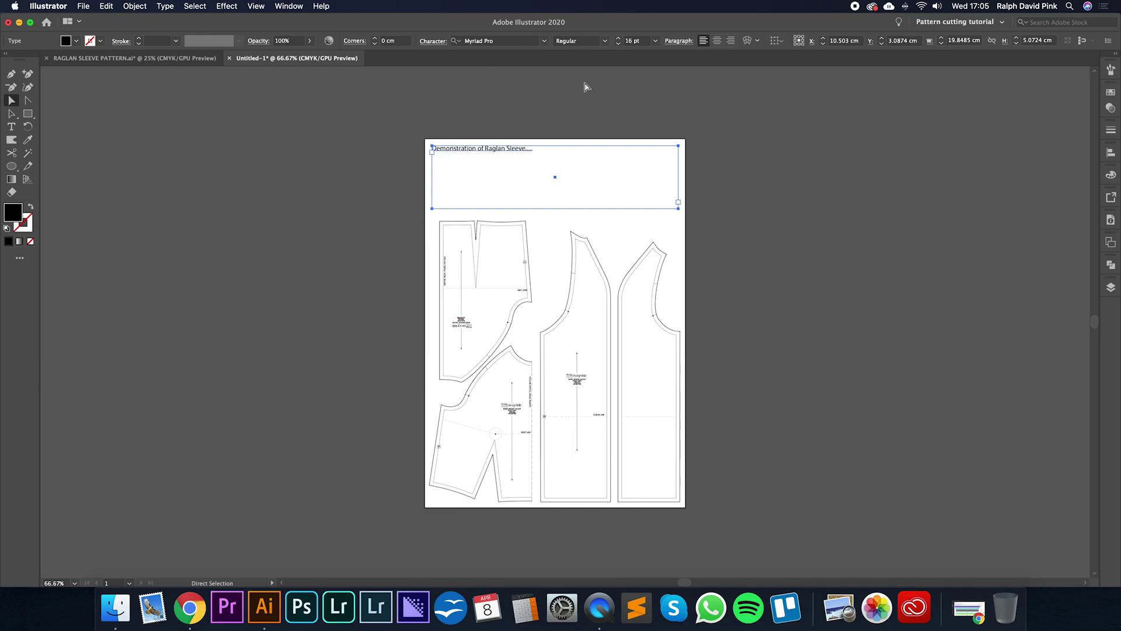
{"action": "left_click", "coordinate": [481, 138]}
{"action": "left_click", "coordinate": [478, 153]}
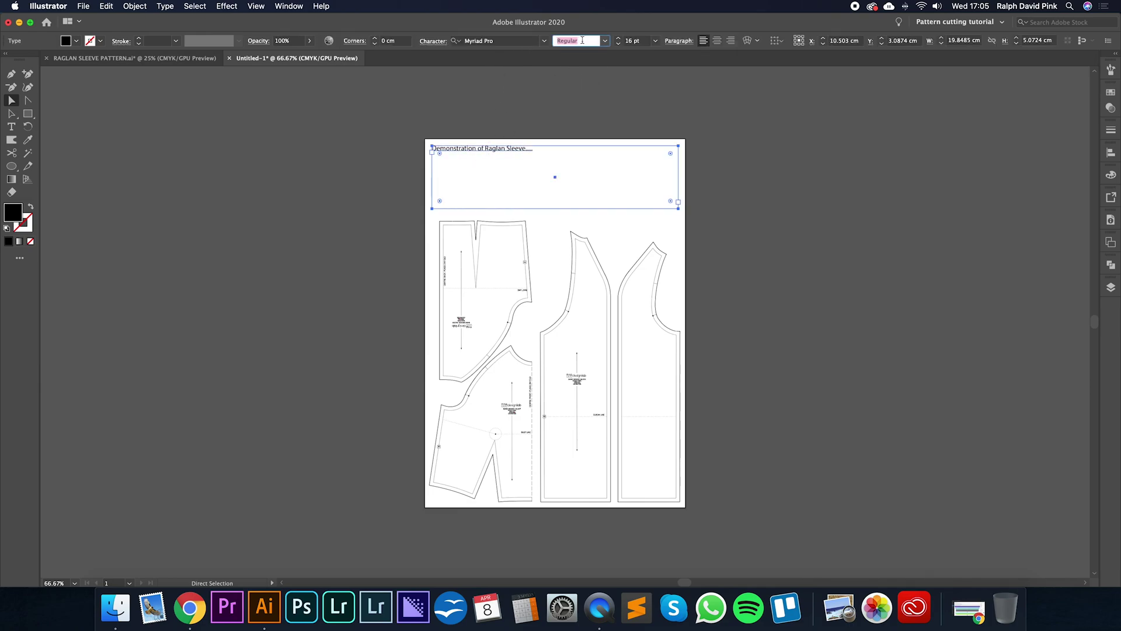
{"action": "left_click", "coordinate": [470, 41]}
{"action": "type", "text": "ra"}
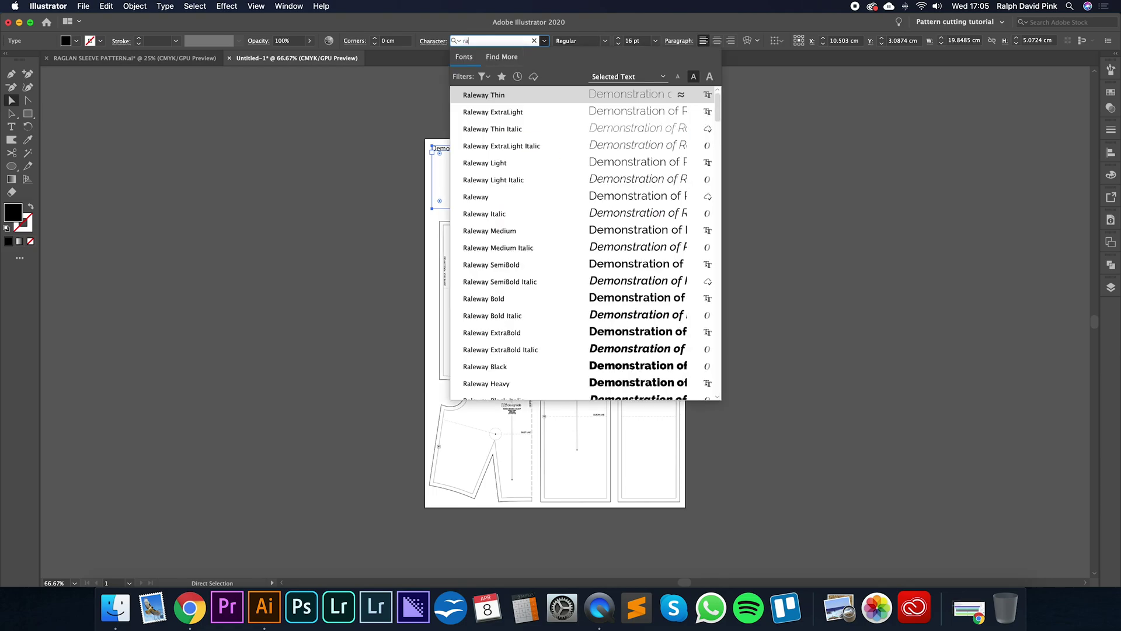
{"action": "type", "text": "lewa"}
{"action": "key", "text": "Return"}
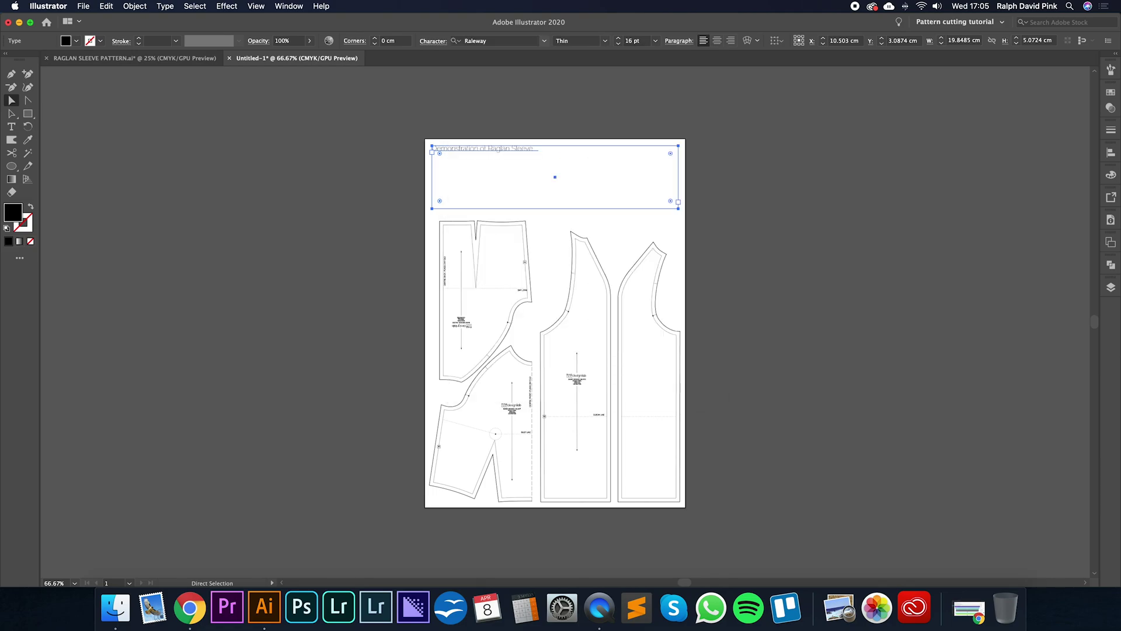
{"action": "left_click", "coordinate": [605, 41]}
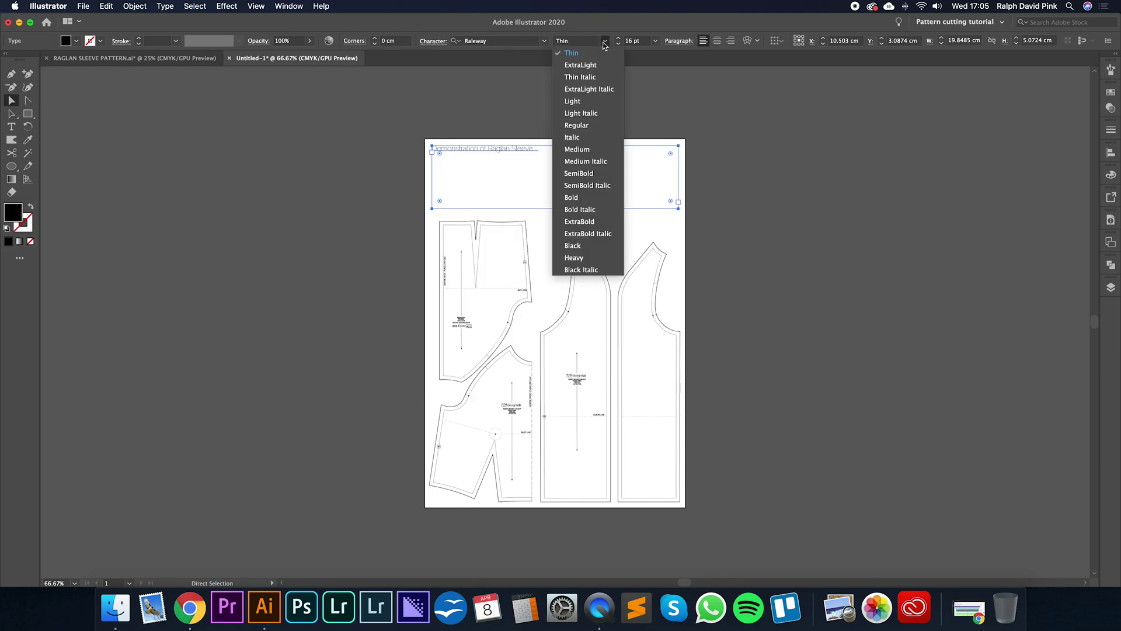
{"action": "left_click", "coordinate": [543, 111]}
{"action": "scroll", "coordinate": [678, 181], "scroll_direction": "down", "scroll_amount": 1}
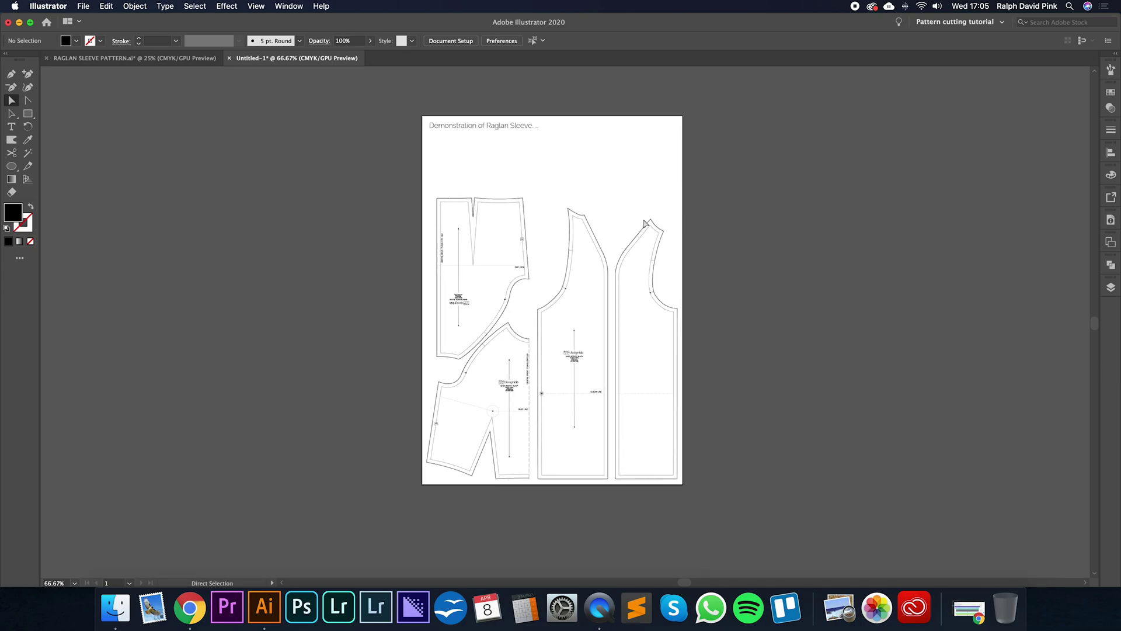
Save the layout to the Desktop as 'raglan A4' in Adobe PDF format with default settings.
{"action": "left_click", "coordinate": [83, 6]}
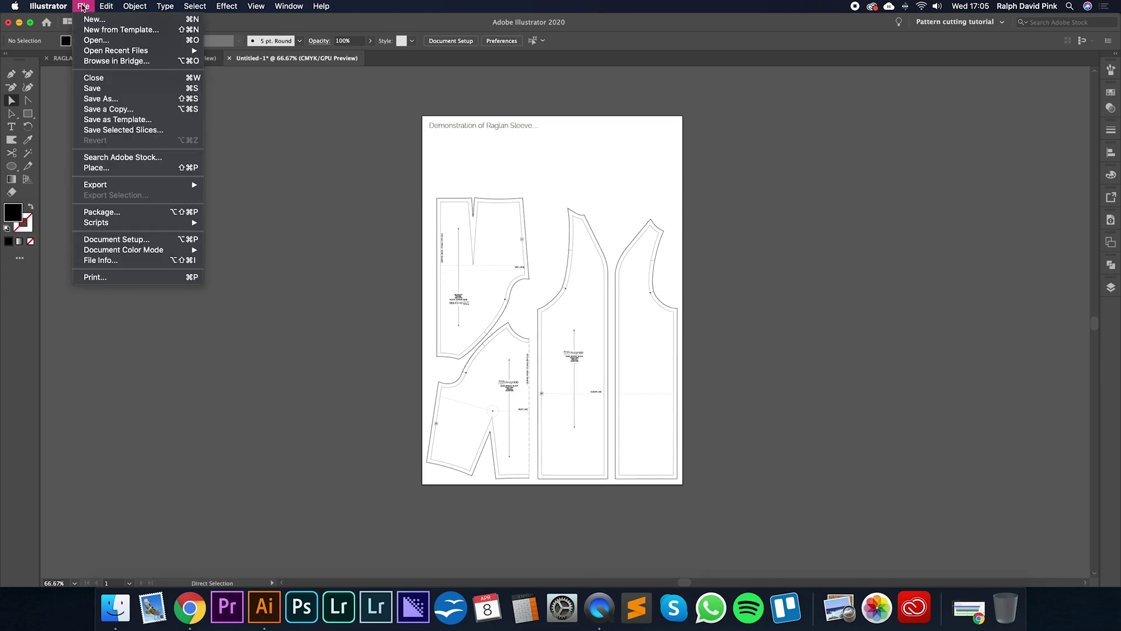
{"action": "left_click", "coordinate": [96, 99]}
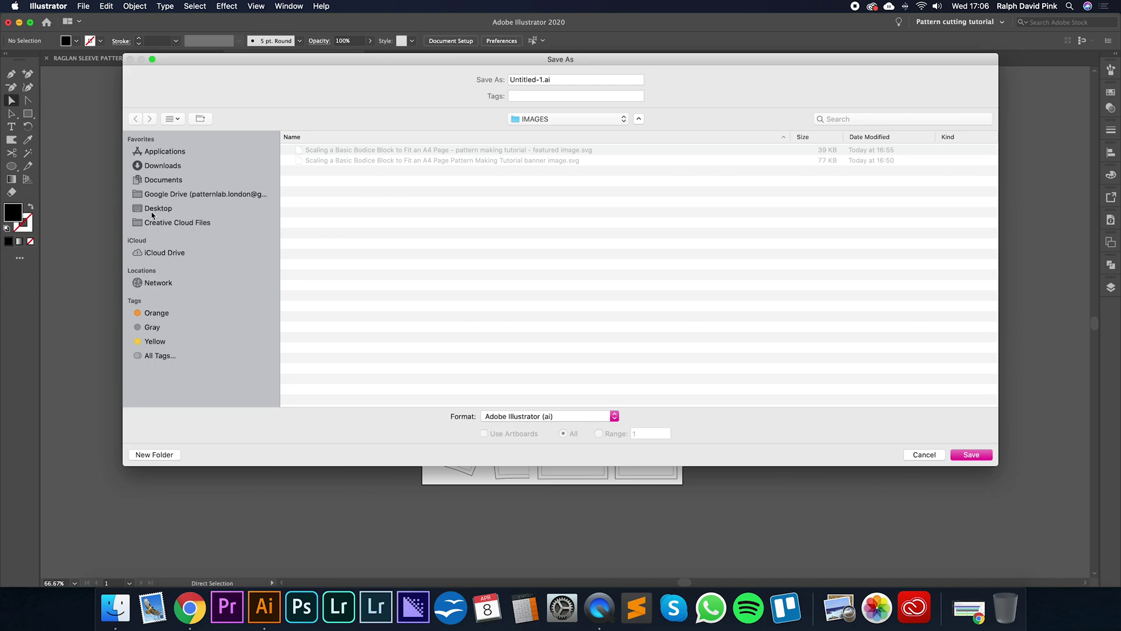
{"action": "left_click", "coordinate": [153, 209]}
{"action": "left_click", "coordinate": [542, 77]}
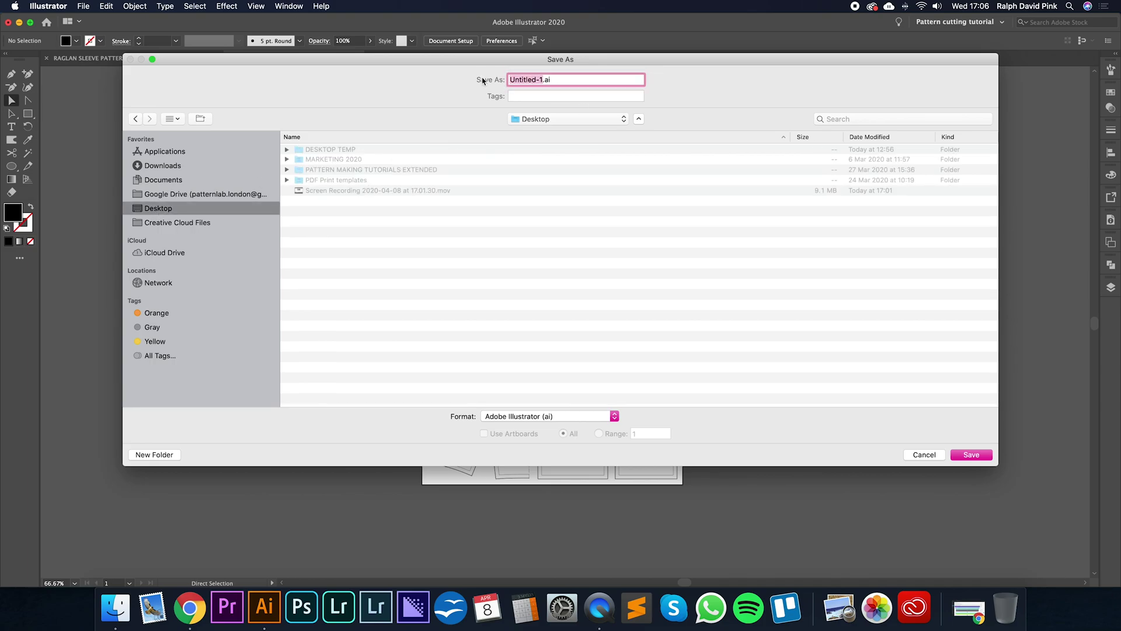
{"action": "type", "text": "raglan A4"}
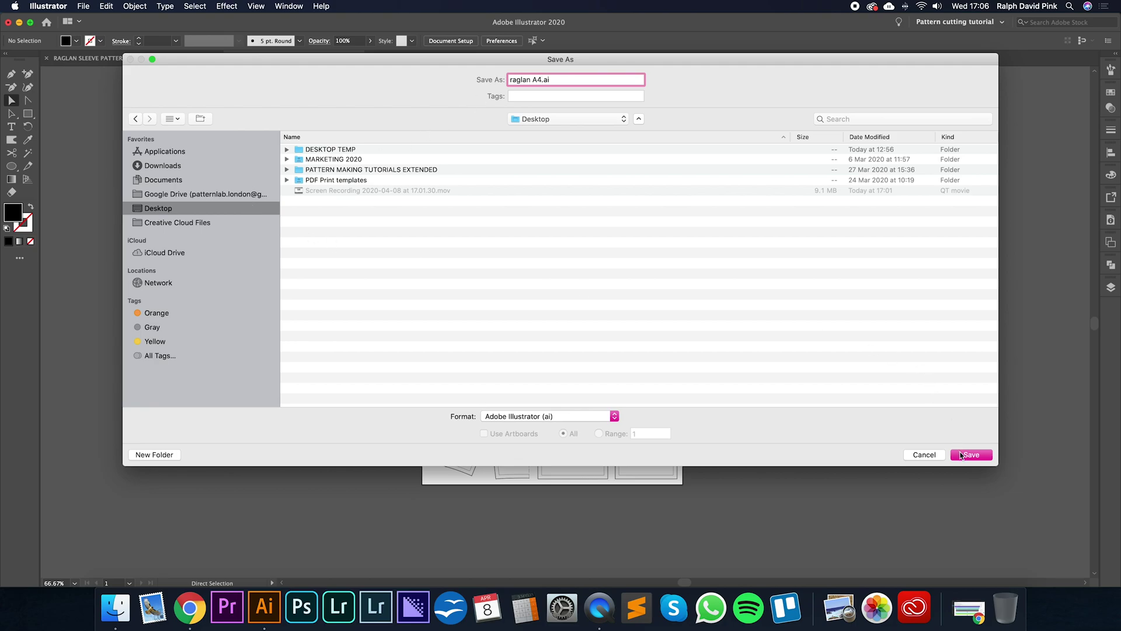
{"action": "left_click", "coordinate": [616, 417]}
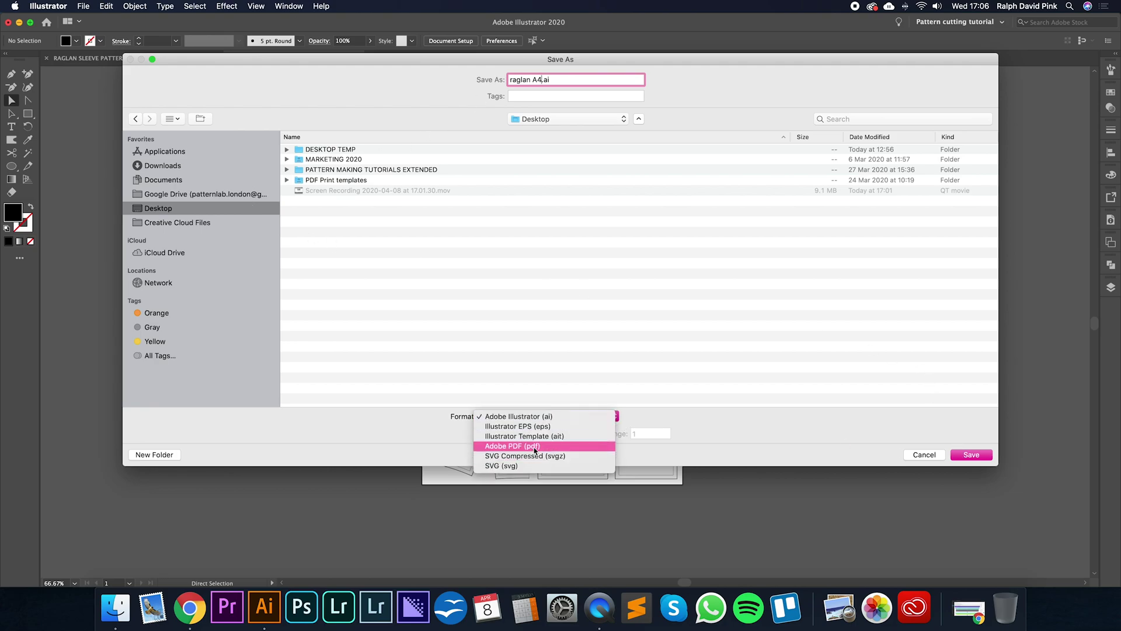
{"action": "key", "text": "Return"}
{"action": "left_click", "coordinate": [985, 455]}
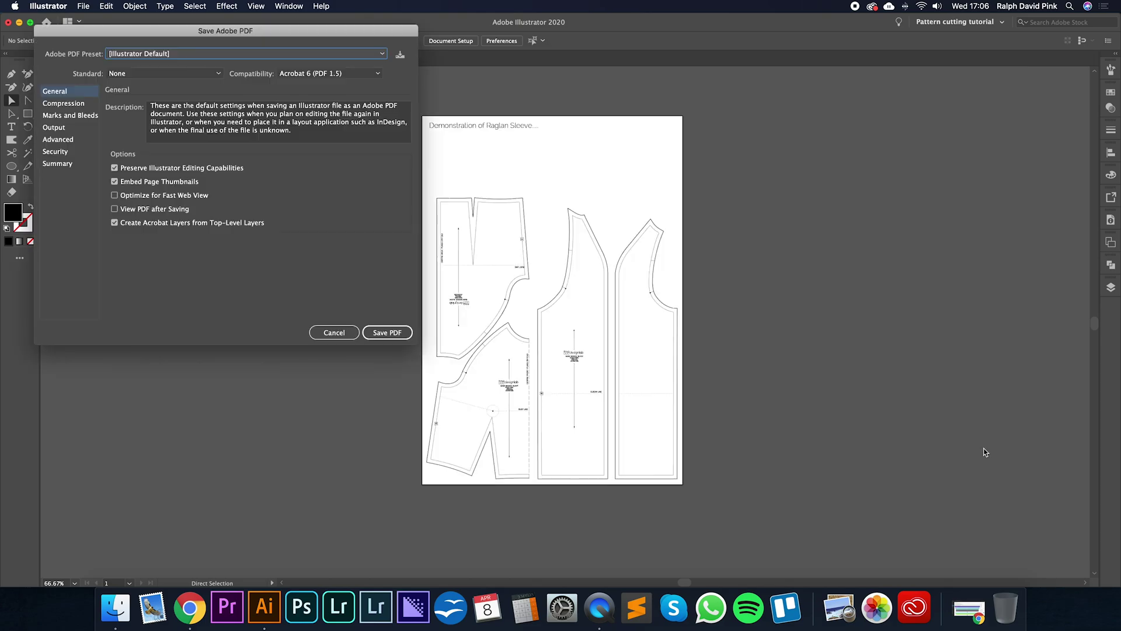
{"action": "left_click", "coordinate": [385, 332]}
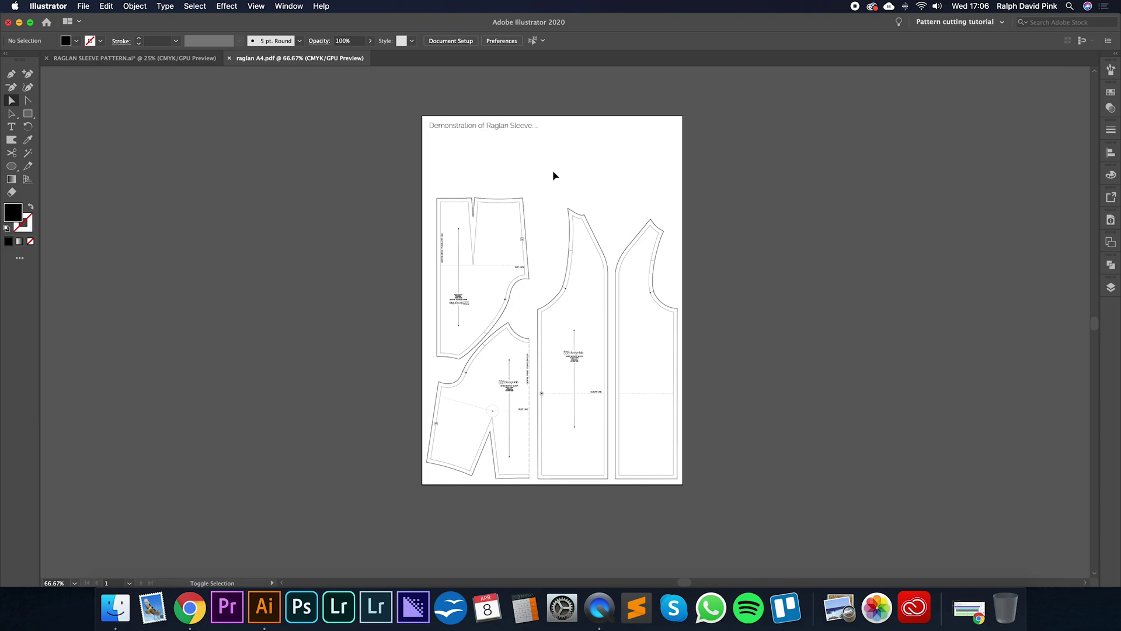
{"action": "key", "text": "super+p"}
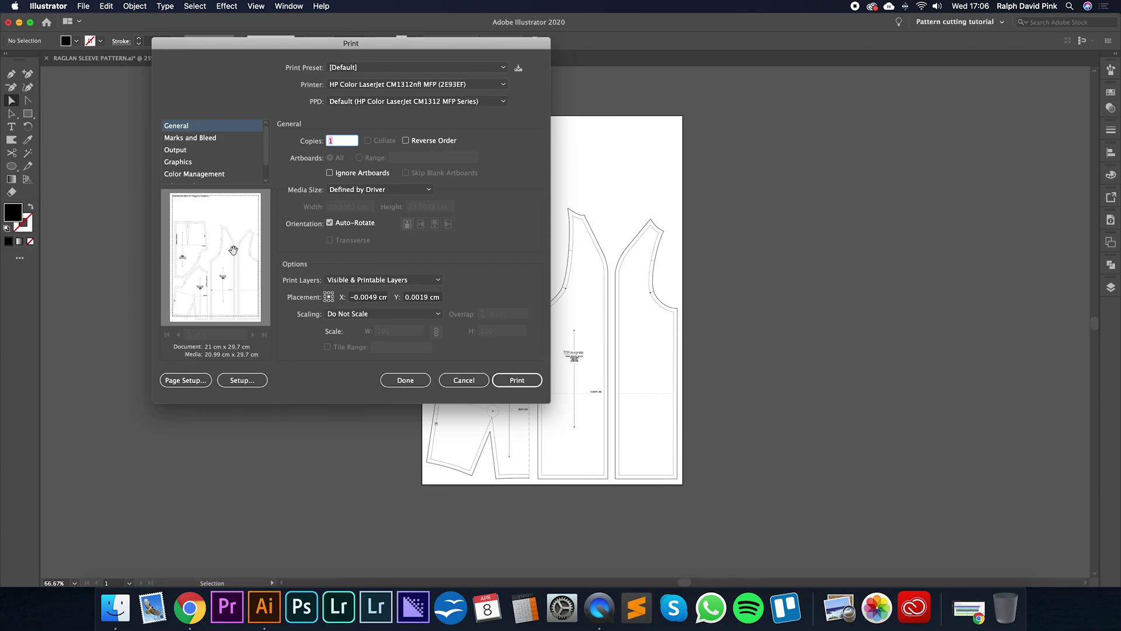
{"action": "left_click", "coordinate": [354, 314]}
{"action": "left_click", "coordinate": [350, 351]}
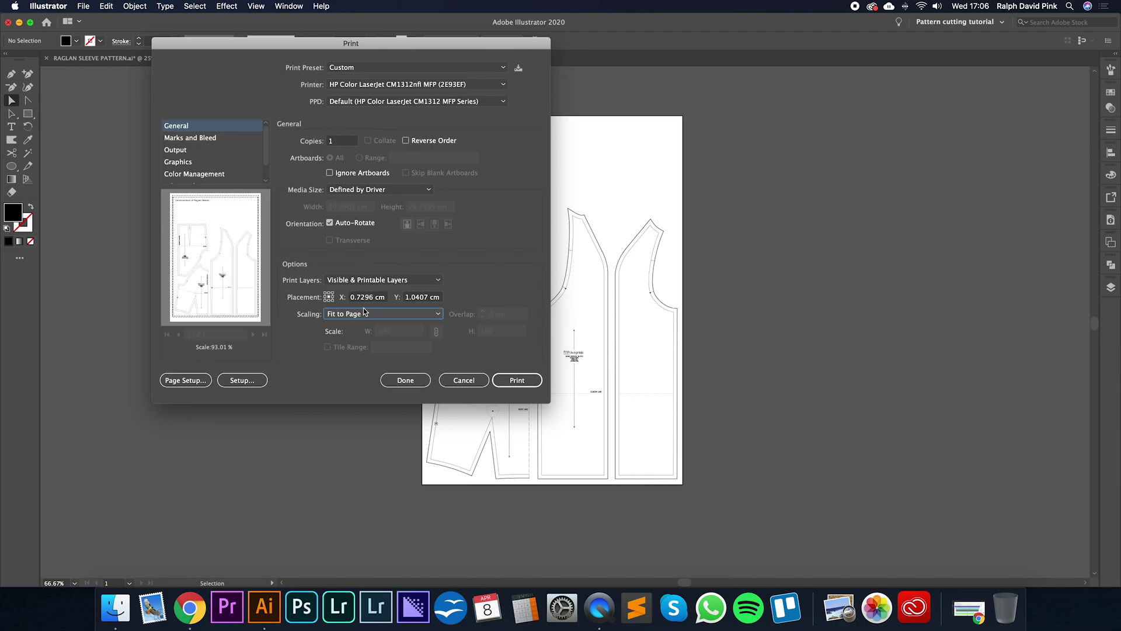
{"action": "left_click", "coordinate": [365, 313]}
{"action": "left_click", "coordinate": [346, 330]}
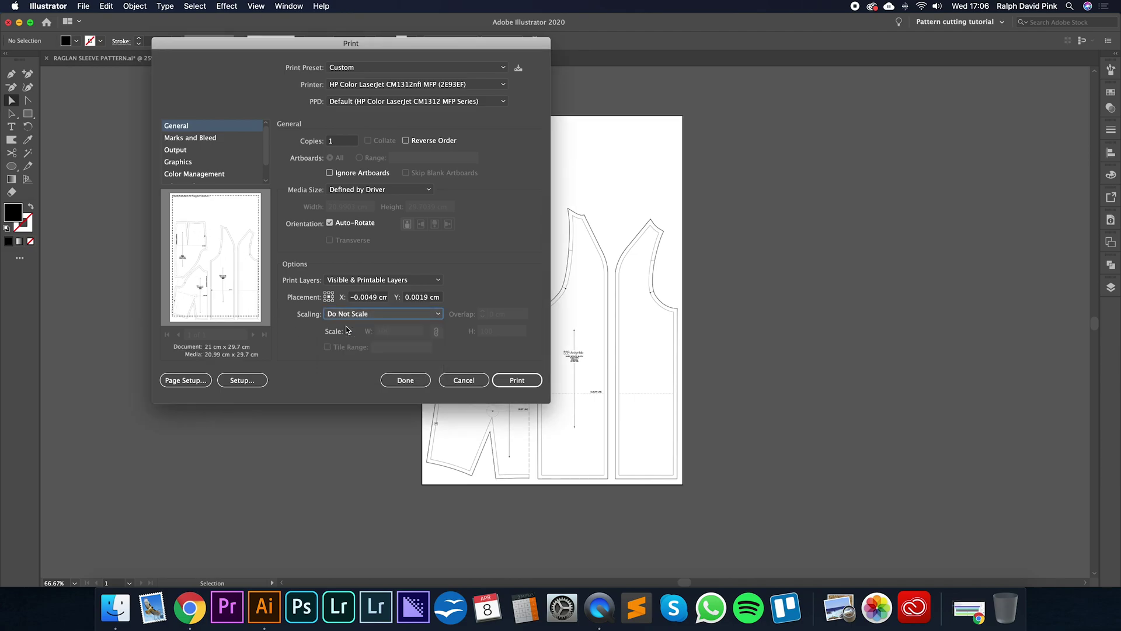
{"action": "left_click", "coordinate": [354, 315]}
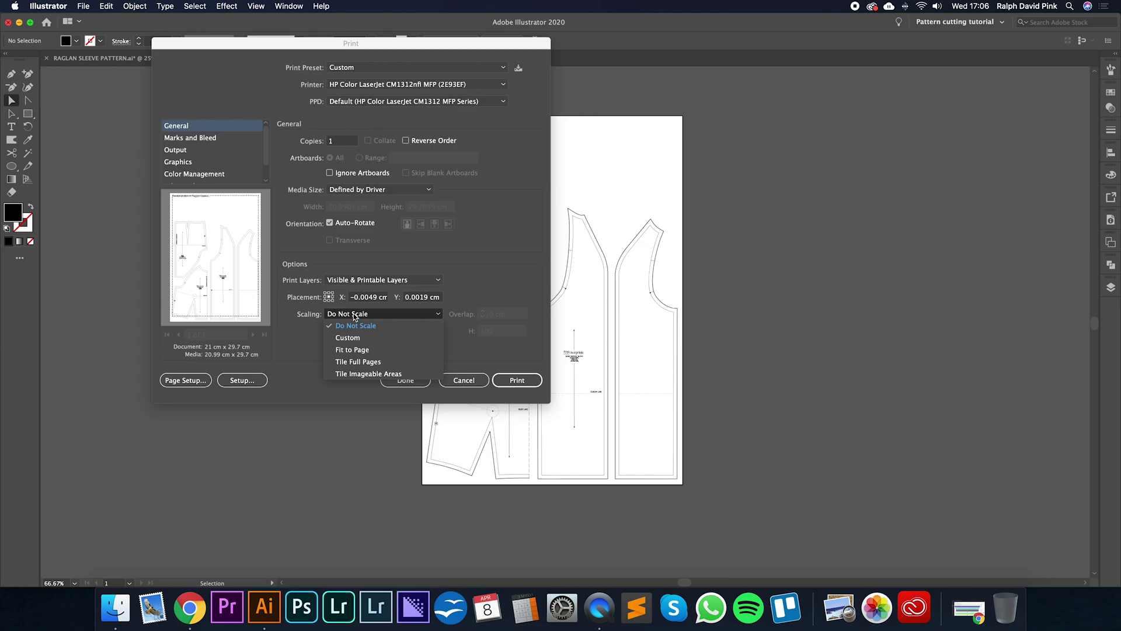
{"action": "left_click", "coordinate": [353, 349]}
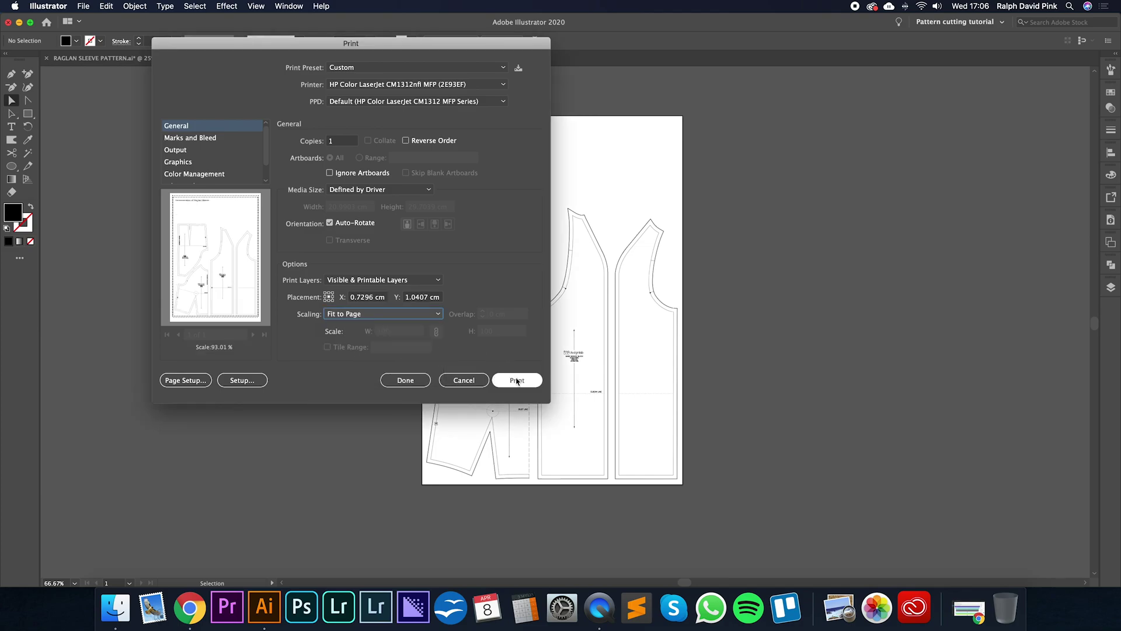
{"action": "left_click", "coordinate": [464, 381]}
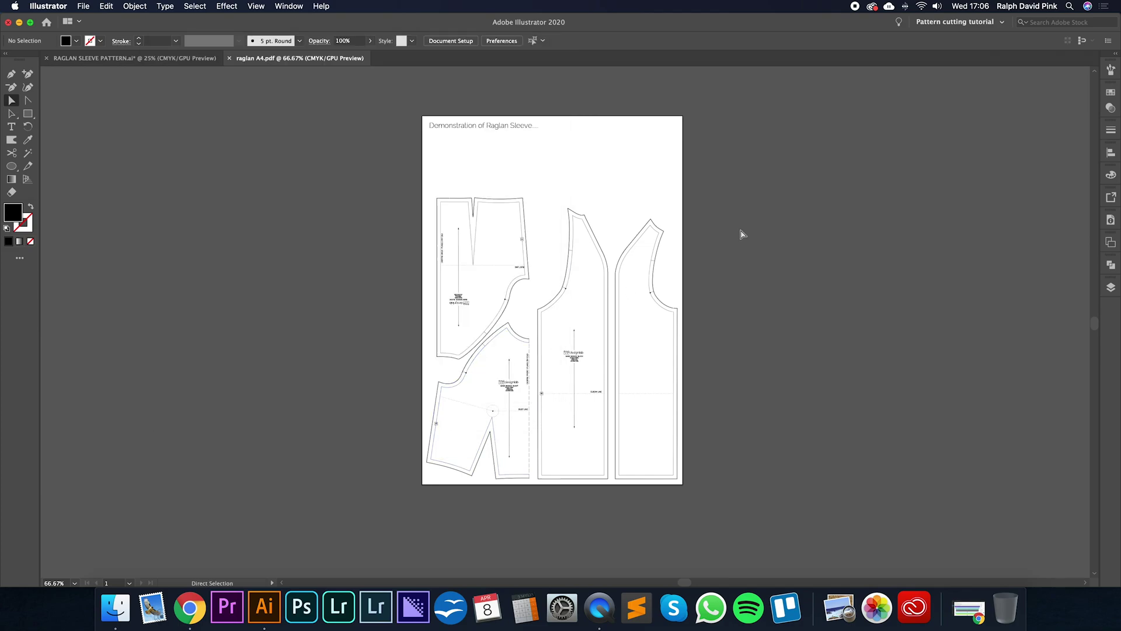
Delete the existing pattern pieces from the raglan A4.pdf page.
{"action": "key", "text": "super+minus"}
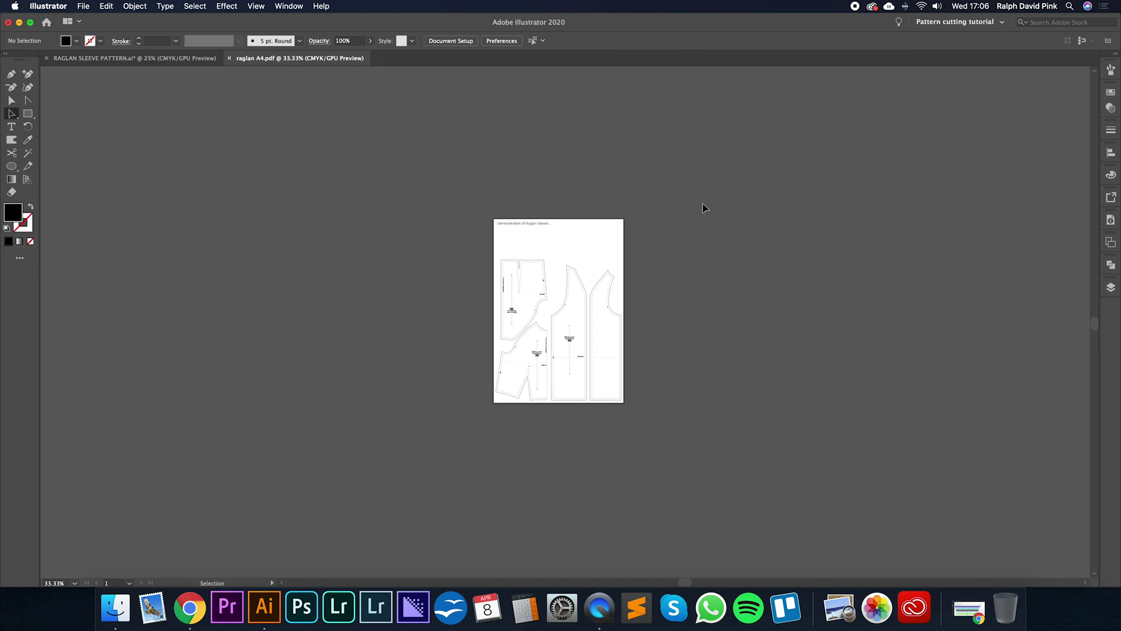
{"action": "left_click_drag", "start_coordinate": [702, 203], "coordinate": [388, 413]}
{"action": "key", "text": "Delete"}
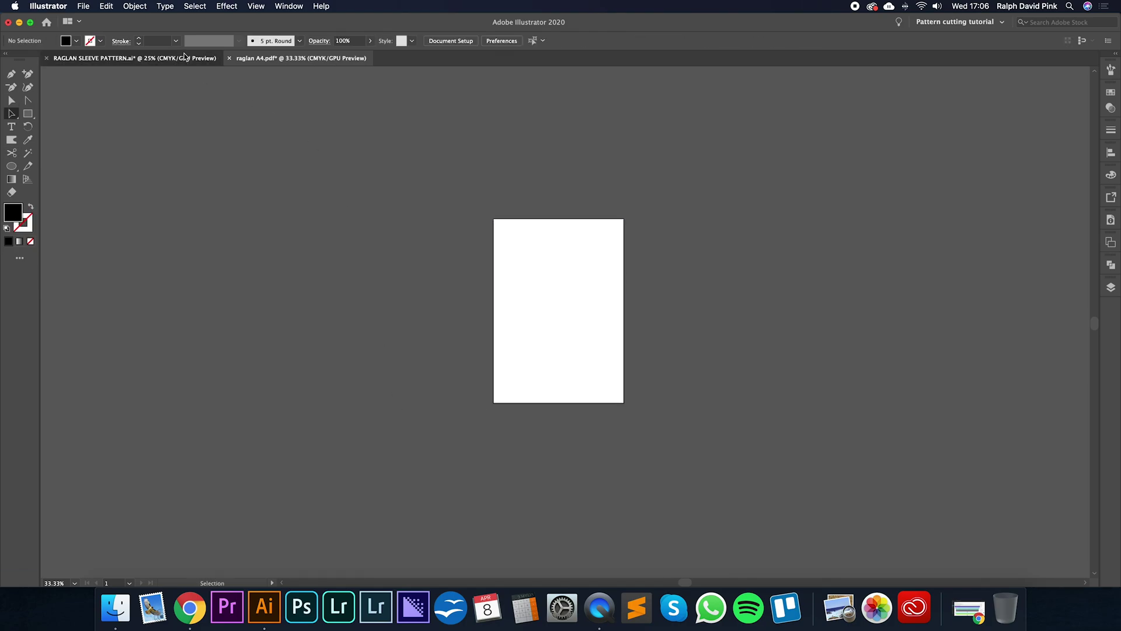
In RAGLAN SLEEVE PATTERN.ai, select the whole pattern group for copying.
{"action": "left_click", "coordinate": [184, 58]}
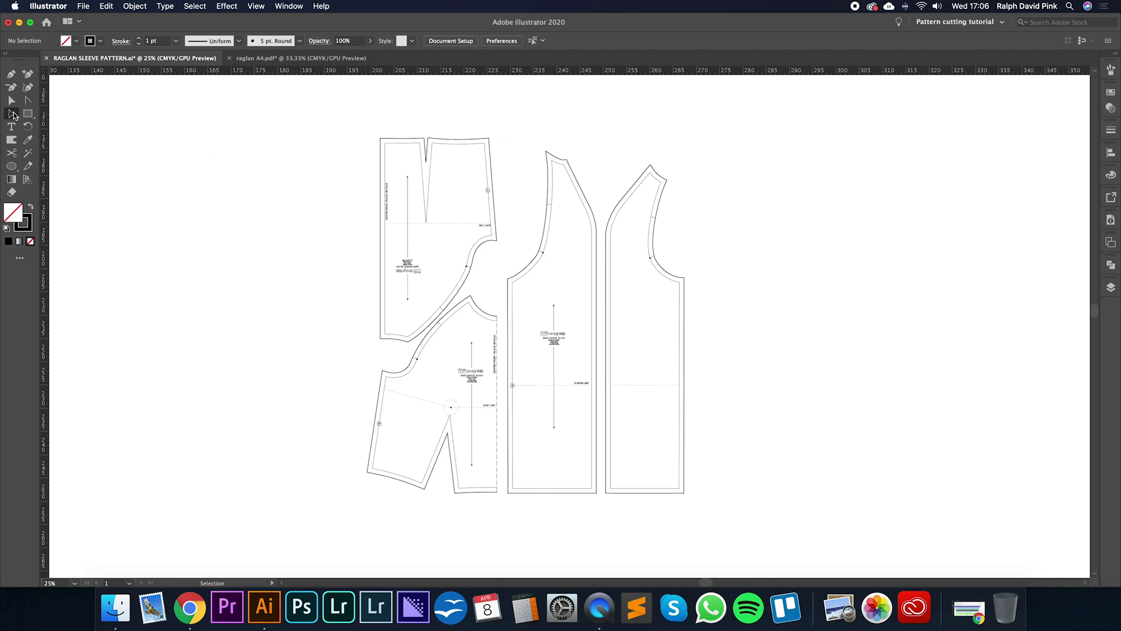
{"action": "left_click_drag", "start_coordinate": [365, 120], "coordinate": [708, 535]}
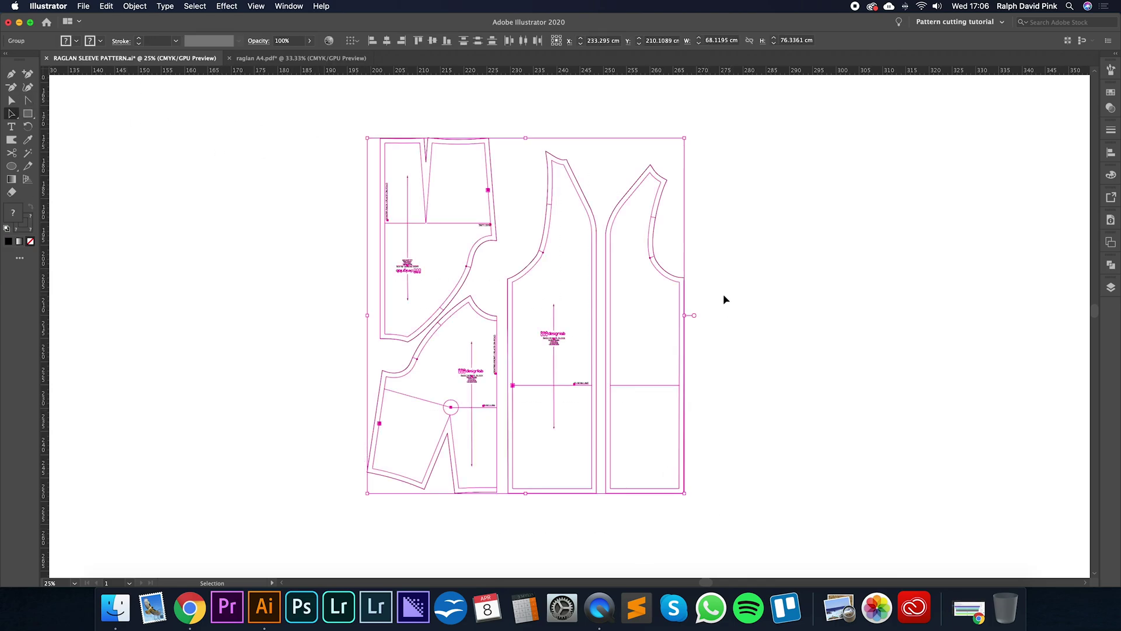
{"action": "left_click", "coordinate": [135, 6]}
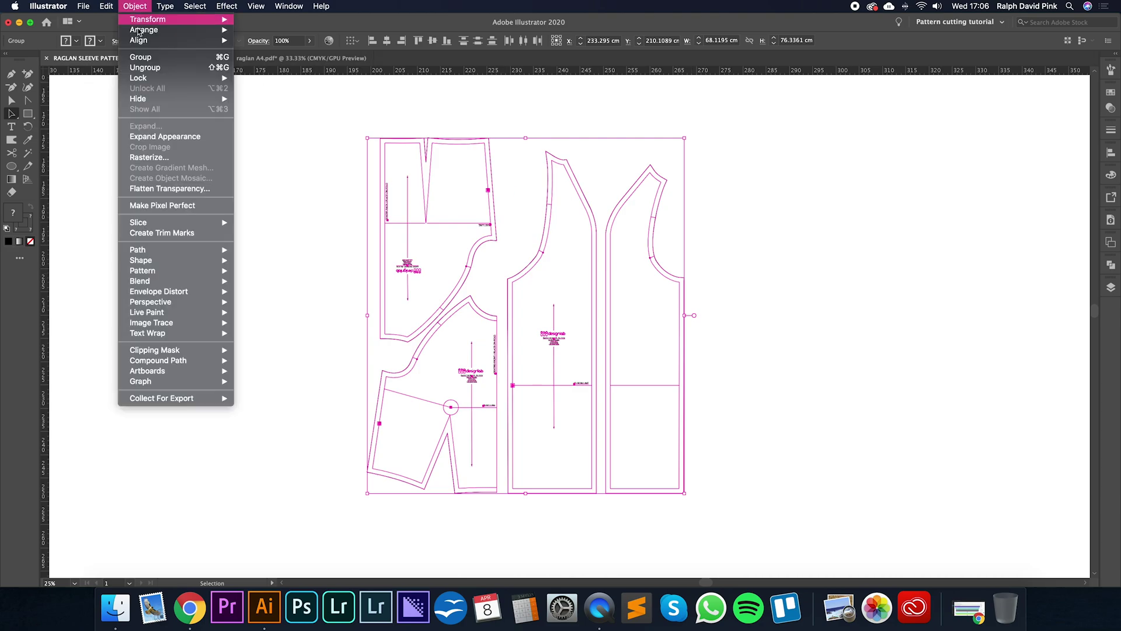
{"action": "left_click", "coordinate": [137, 58]}
{"action": "left_click", "coordinate": [881, 252]}
{"action": "left_click_drag", "start_coordinate": [635, 194], "coordinate": [683, 185]}
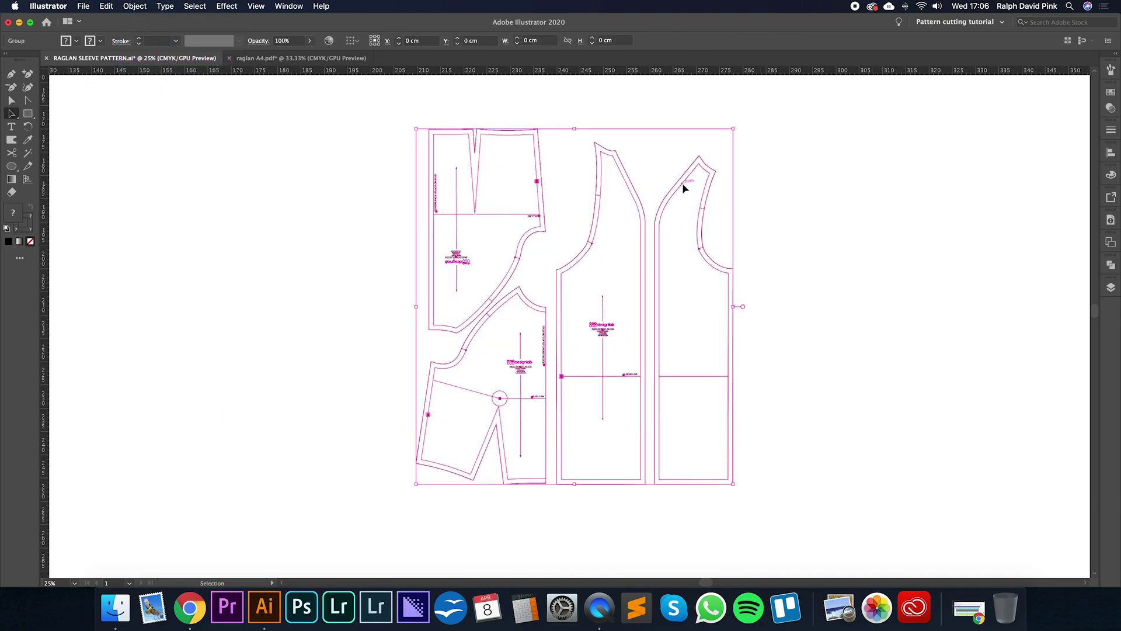
{"action": "key", "text": "super+z"}
{"action": "key", "text": "super+z"}
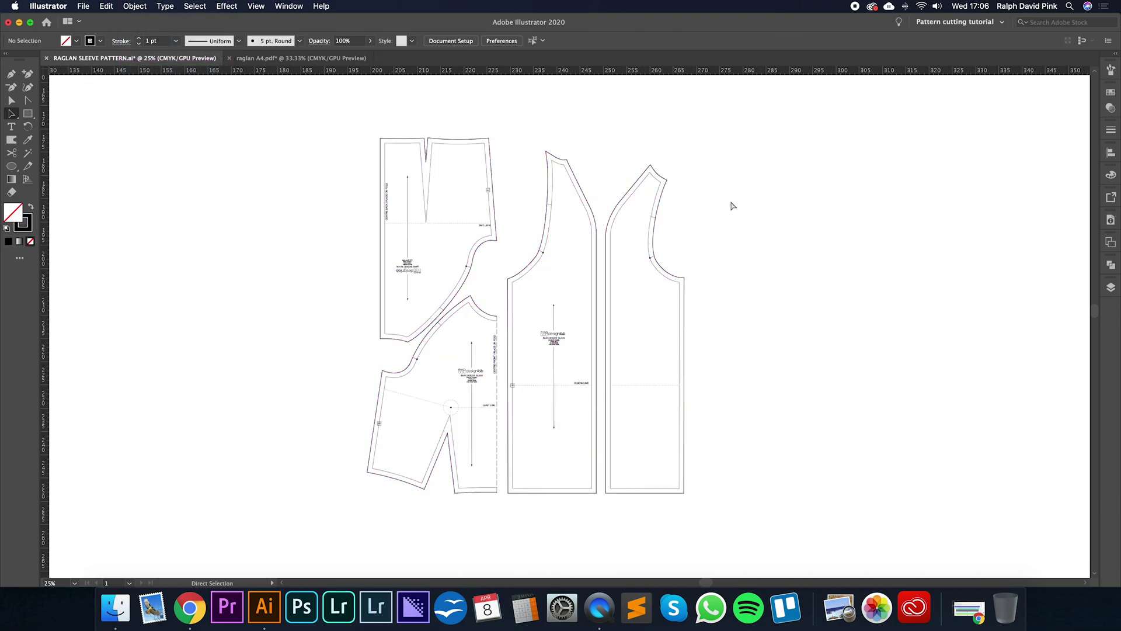
{"action": "key", "text": "super+z"}
{"action": "key", "text": "v"}
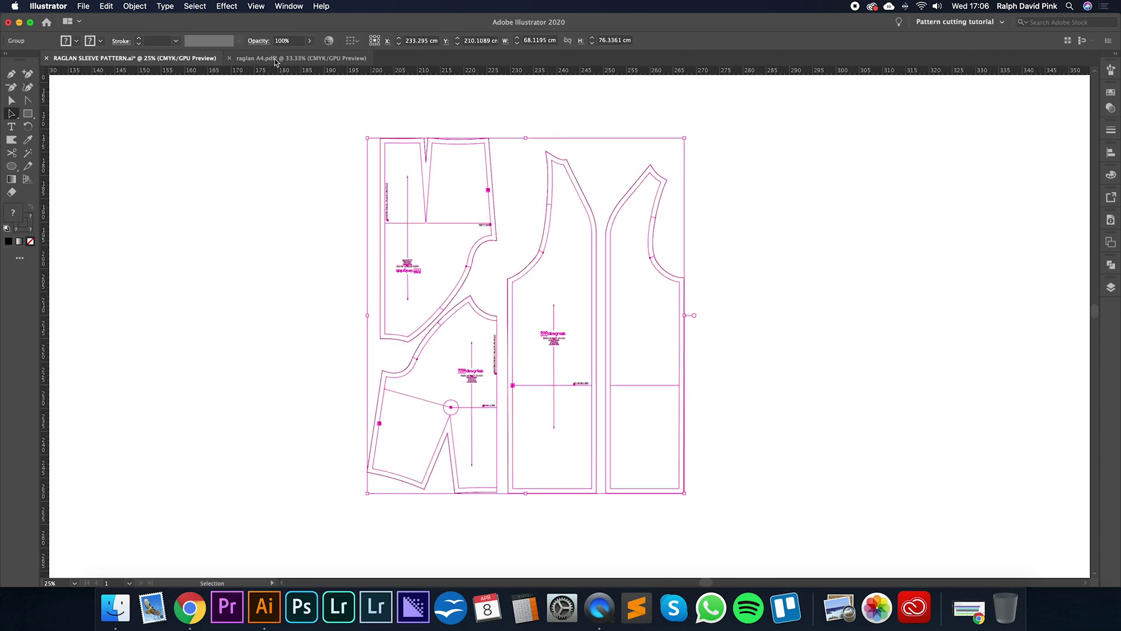
Paste the full-size pattern into raglan A4.pdf over the blank A4 page.
{"action": "left_click", "coordinate": [274, 58]}
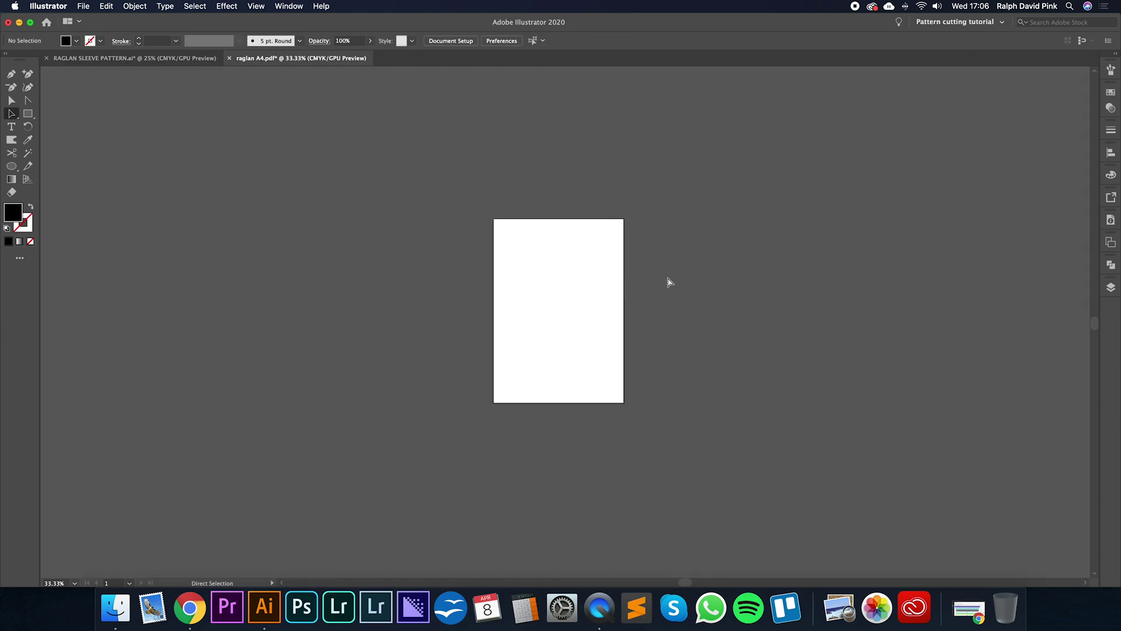
{"action": "key", "text": "super+v"}
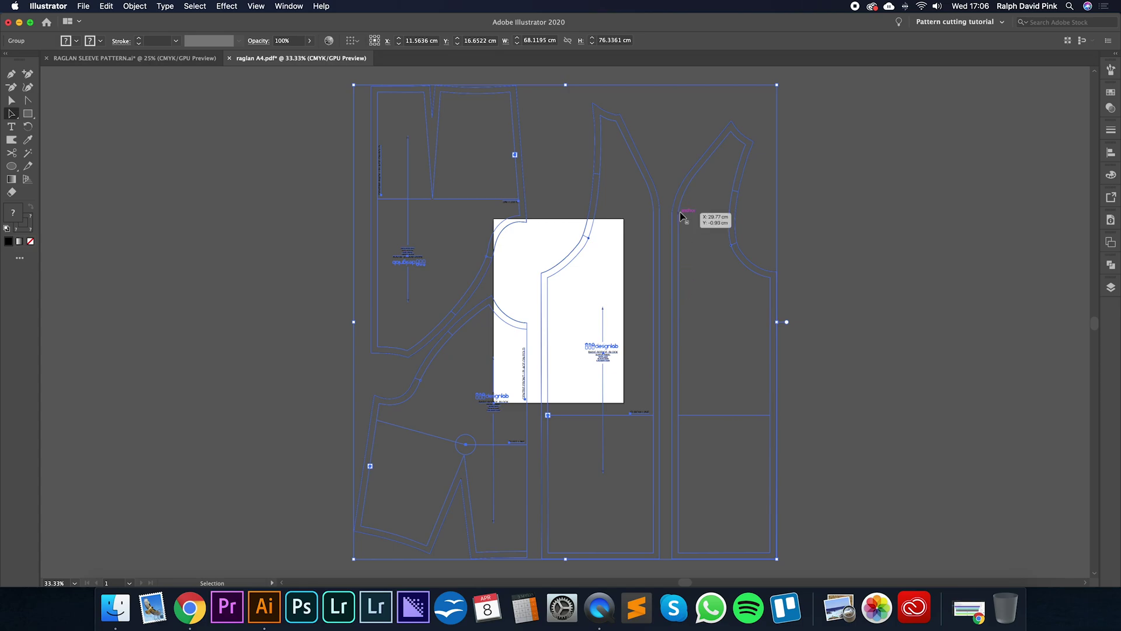
{"action": "left_click", "coordinate": [373, 159]}
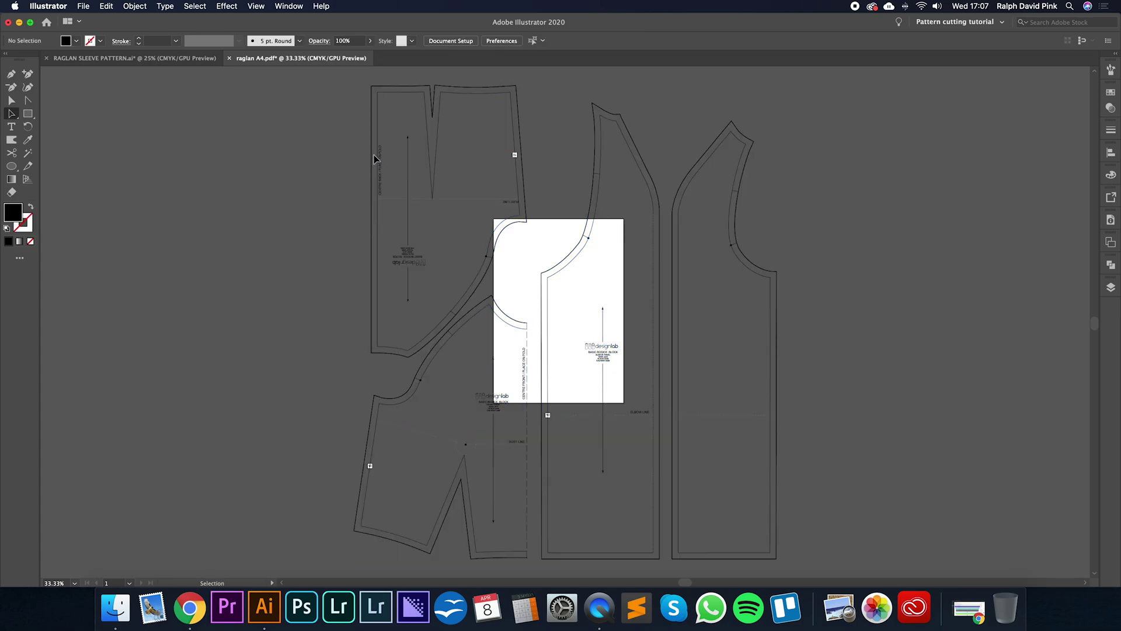
Open Transform > Scale for the pasted group and preview it at 80% uniform.
{"action": "left_click", "coordinate": [380, 125]}
{"action": "right_click", "coordinate": [675, 185]}
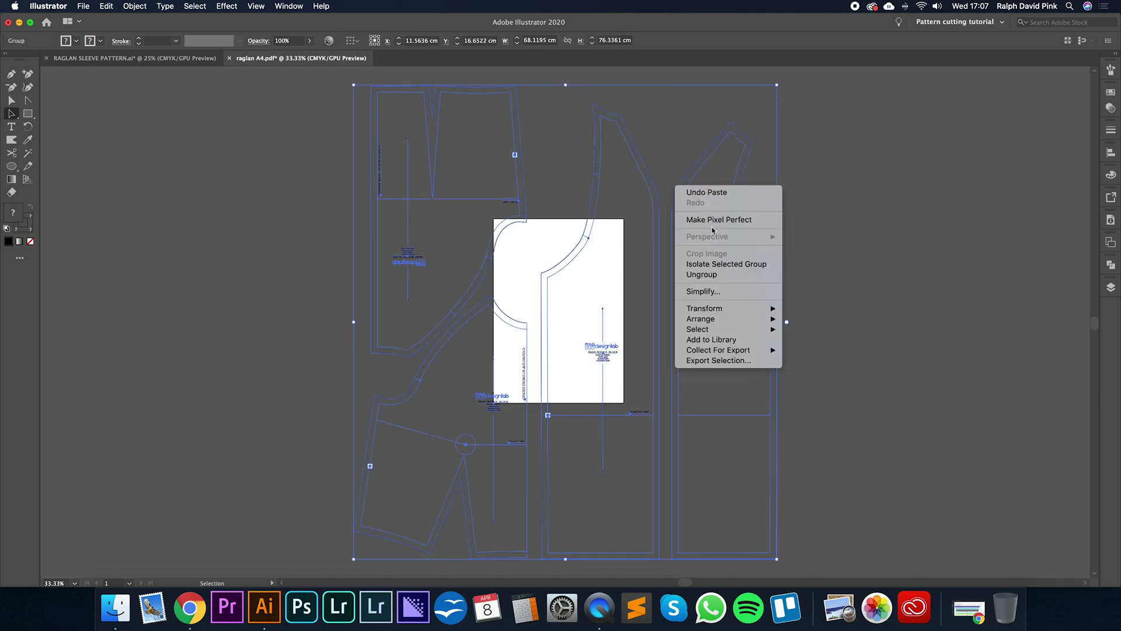
{"action": "mouse_move", "coordinate": [754, 308]}
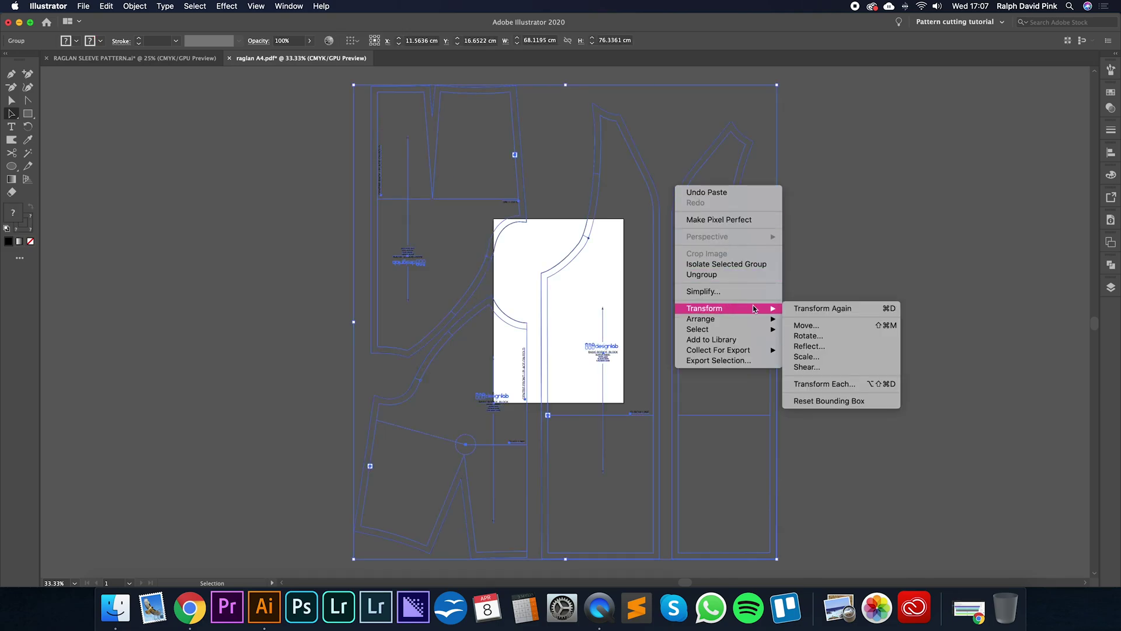
{"action": "left_click", "coordinate": [806, 357]}
{"action": "left_click_drag", "start_coordinate": [557, 107], "coordinate": [273, 201]}
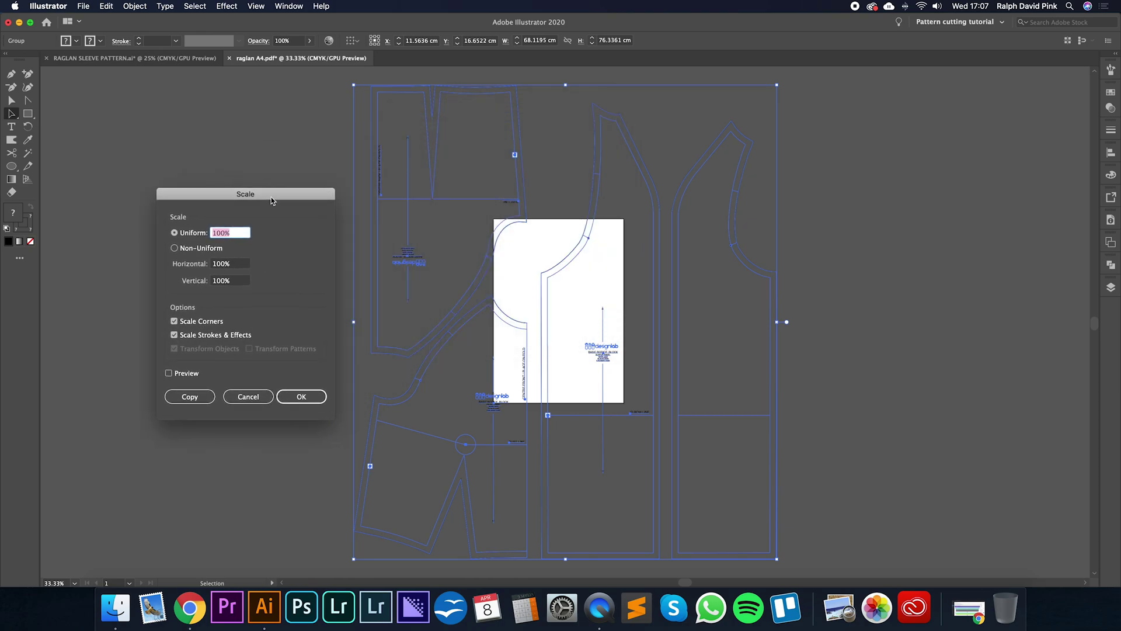
{"action": "left_click", "coordinate": [175, 247]}
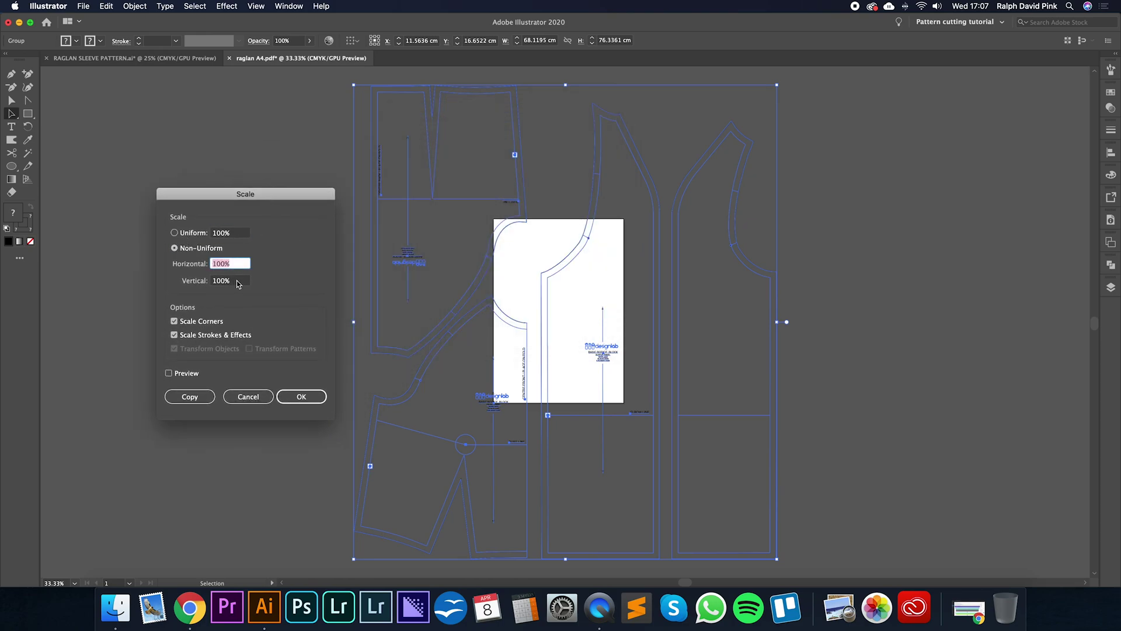
{"action": "key", "text": "Tab"}
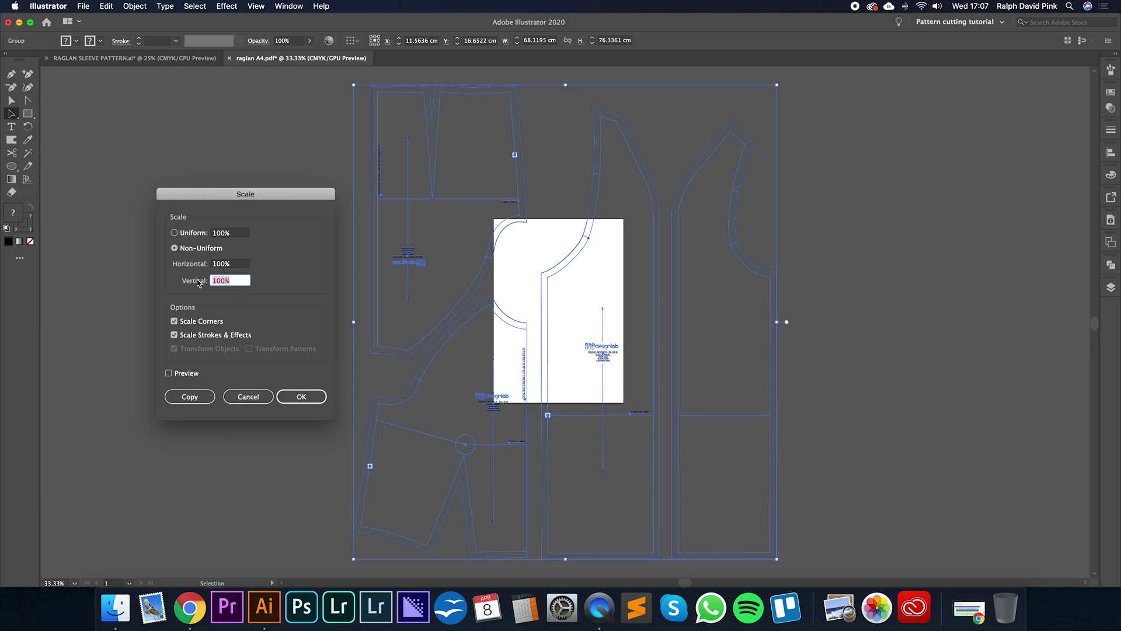
{"action": "left_click", "coordinate": [192, 234]}
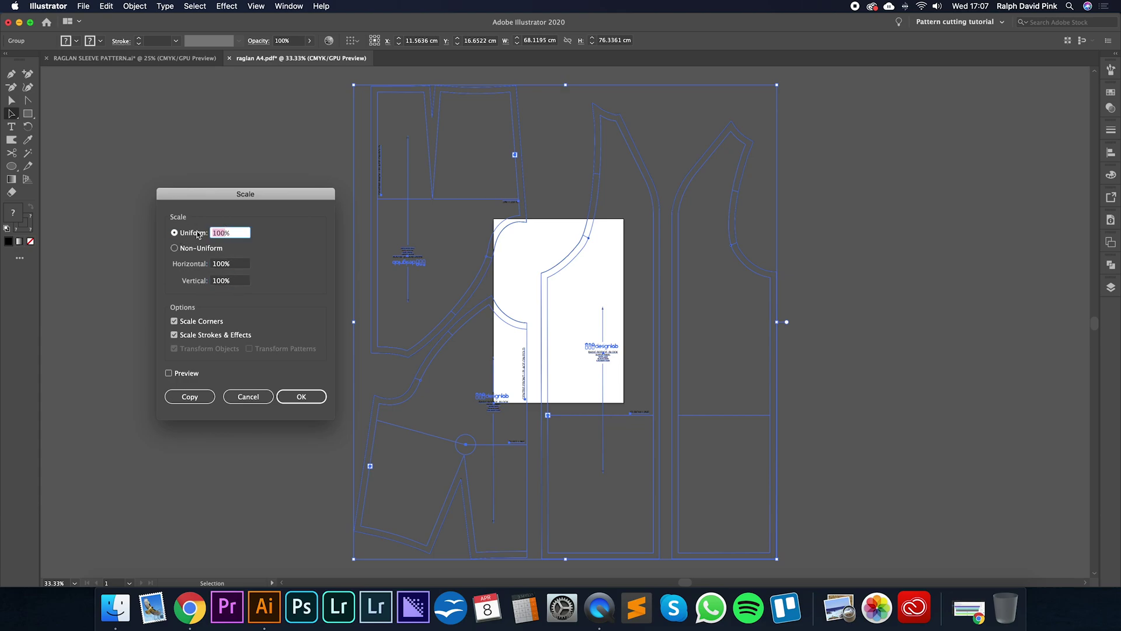
{"action": "type", "text": "80"}
{"action": "left_click", "coordinate": [169, 373]}
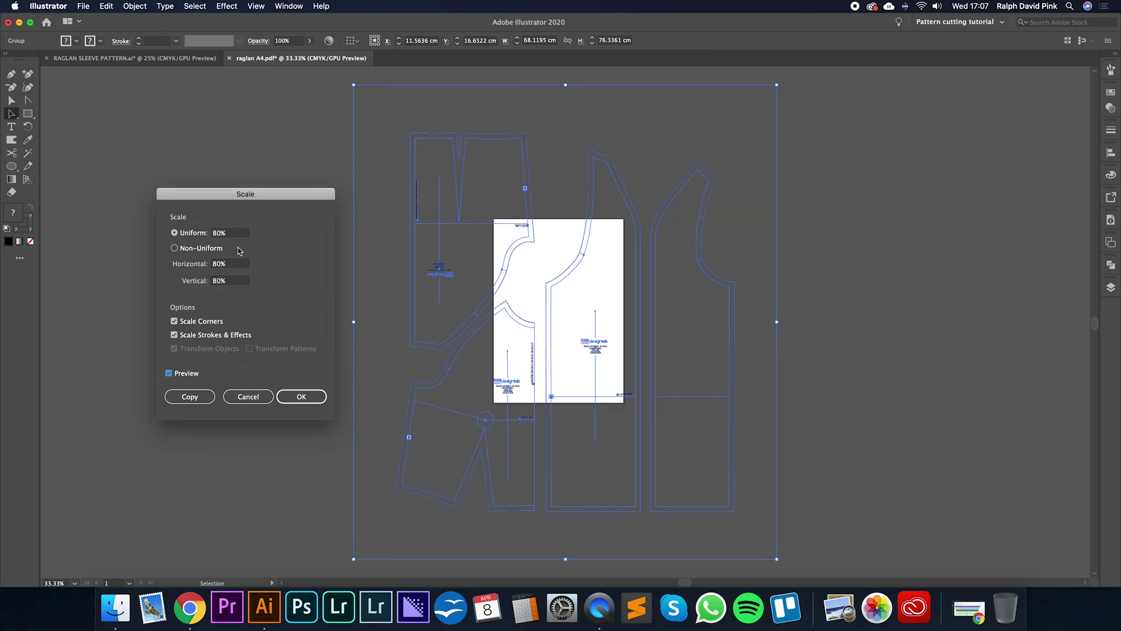
Try 50%, then apply a 30% uniform scale and reposition the pattern on the page.
{"action": "type", "text": "50"}
{"action": "left_click", "coordinate": [170, 374]}
{"action": "left_click", "coordinate": [170, 375]}
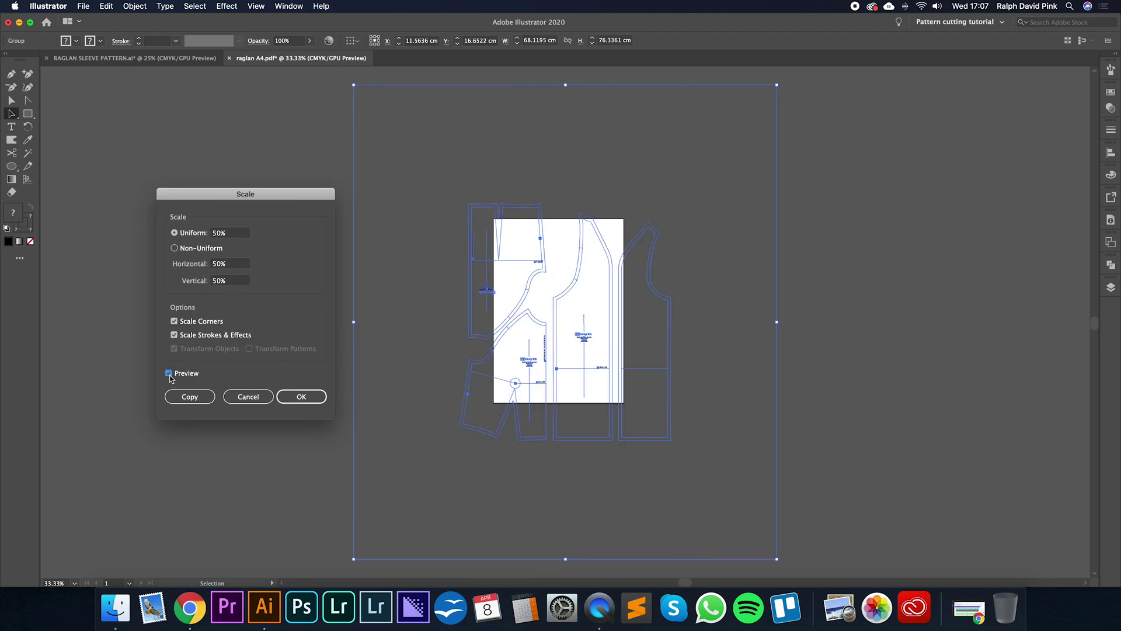
{"action": "left_click", "coordinate": [220, 233]}
{"action": "type", "text": "30"}
{"action": "left_click", "coordinate": [169, 373]}
{"action": "left_click", "coordinate": [168, 373]}
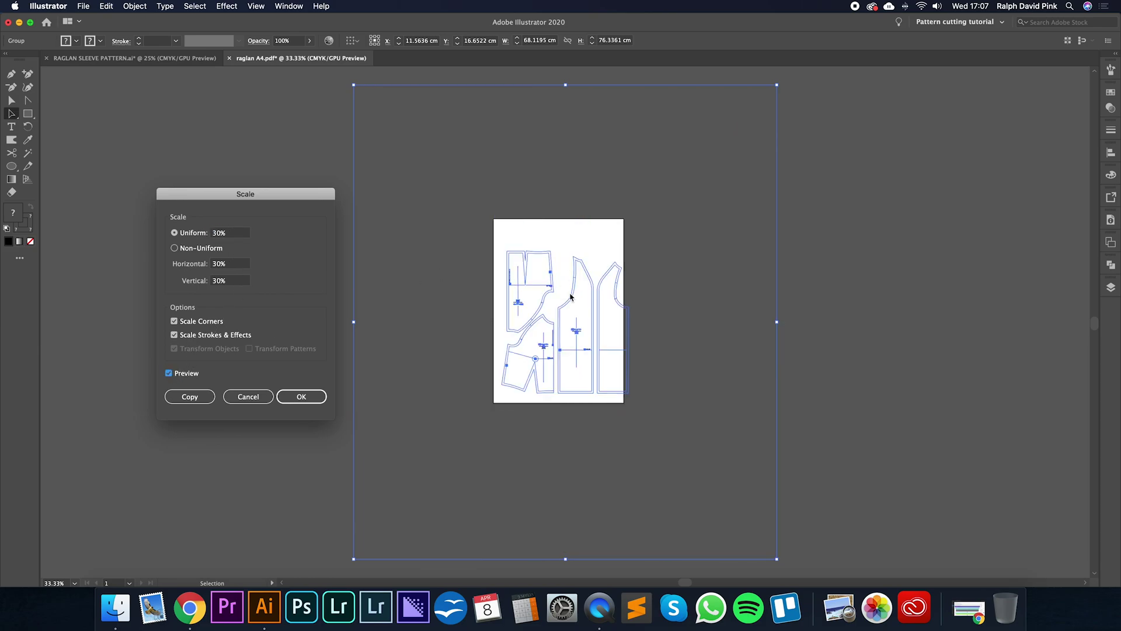
{"action": "left_click", "coordinate": [282, 393]}
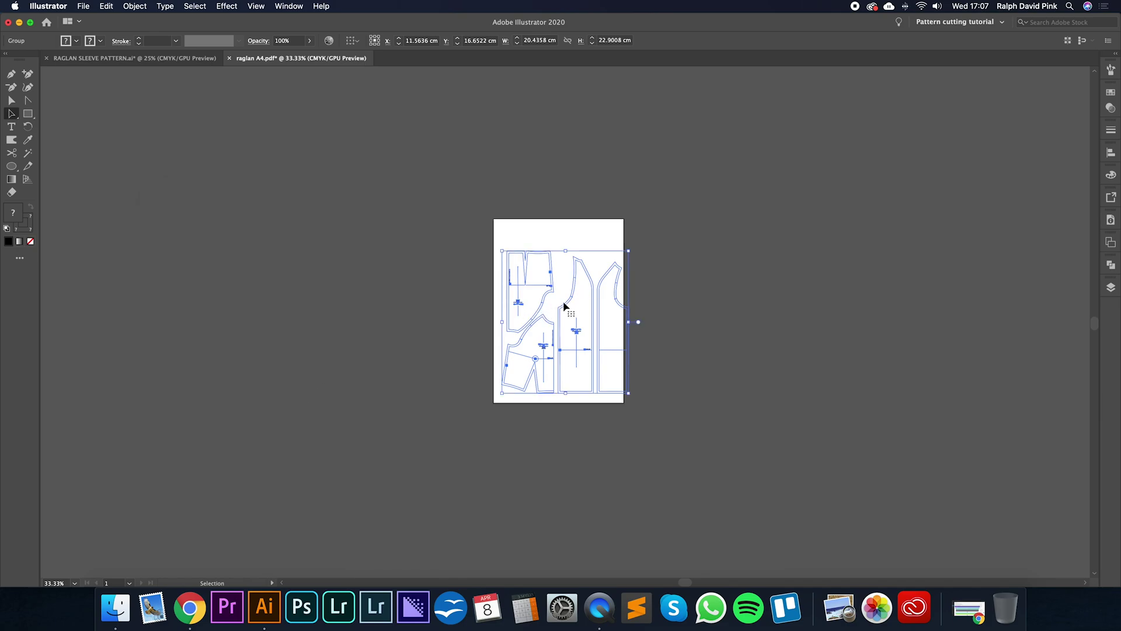
{"action": "left_click_drag", "start_coordinate": [561, 308], "coordinate": [556, 313]}
Type the heading 'Pattern scaled down to 30% of original size' at the page's top left.
{"action": "key", "text": "super+equal"}
{"action": "key", "text": "super+equal"}
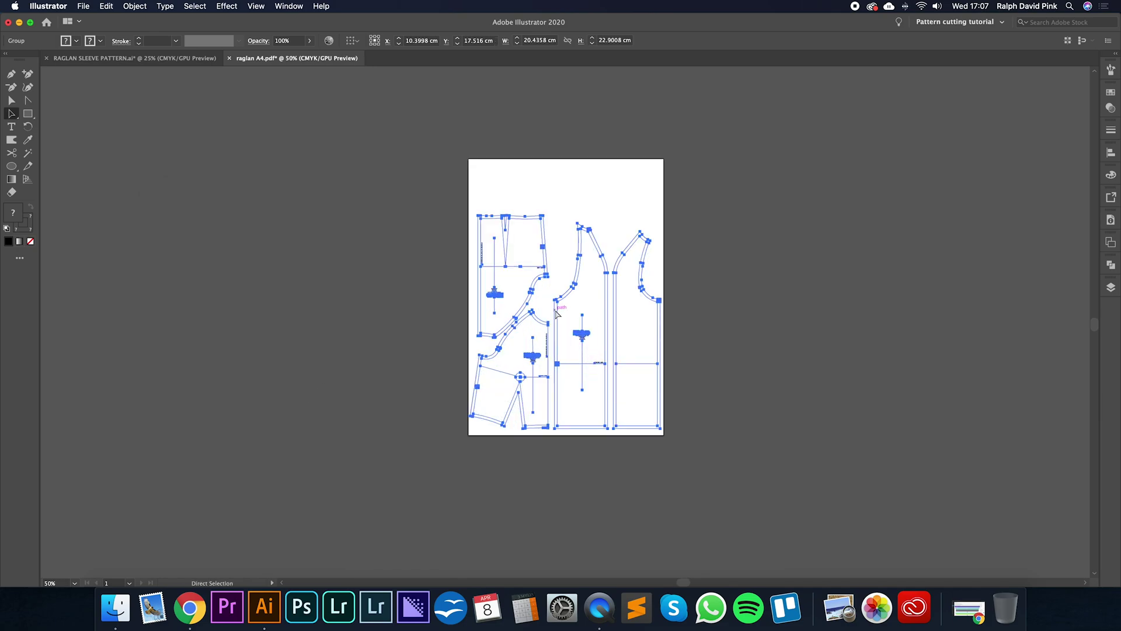
{"action": "key", "text": "t"}
{"action": "left_click", "coordinate": [454, 122]}
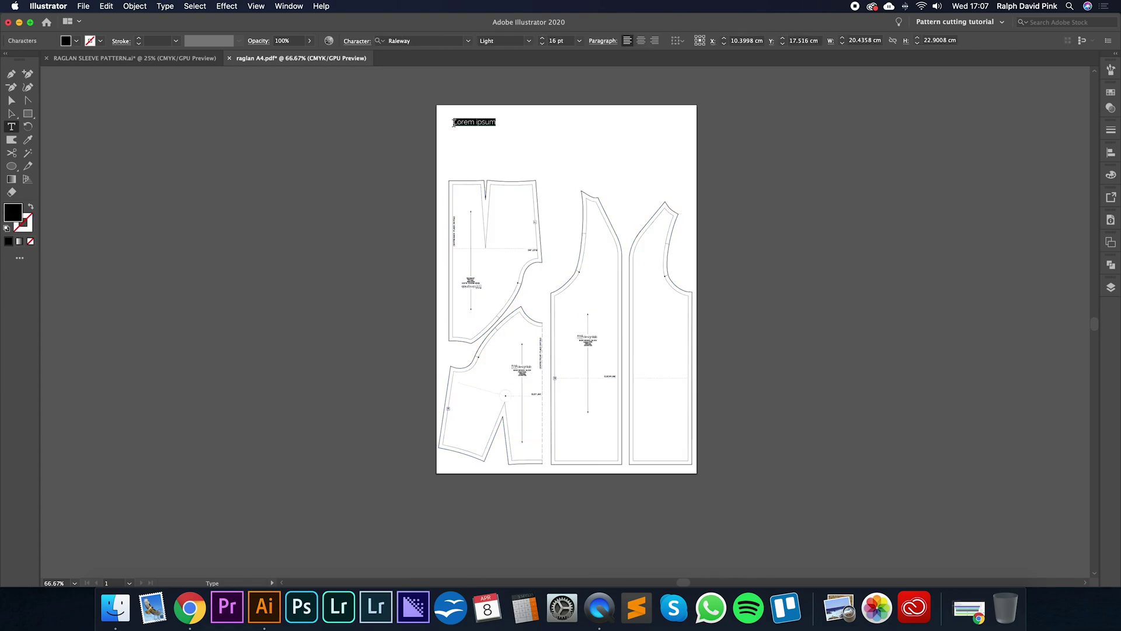
{"action": "type", "text": "PAtte"}
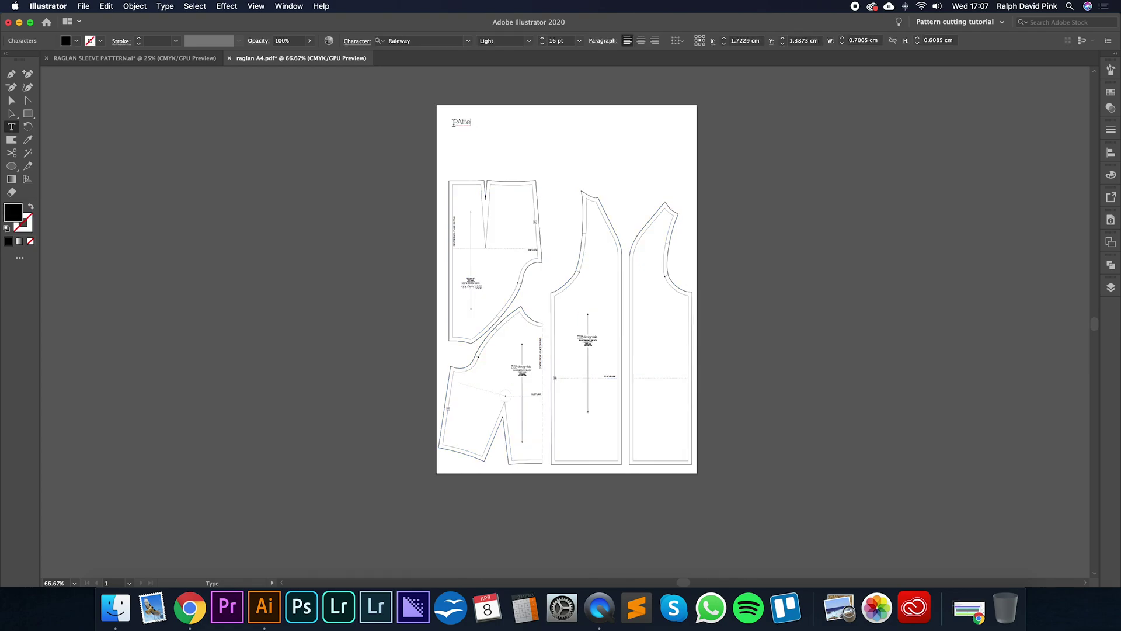
{"action": "key", "text": "BackSpace"}
{"action": "type", "text": "attern scaled down to 30% of original size"}
Nudge the heading into the page's top-left corner and deselect it.
{"action": "left_click", "coordinate": [11, 113]}
{"action": "left_click_drag", "start_coordinate": [508, 127], "coordinate": [502, 121]}
{"action": "left_click", "coordinate": [566, 186]}
{"action": "left_click_drag", "start_coordinate": [589, 192], "coordinate": [582, 190]}
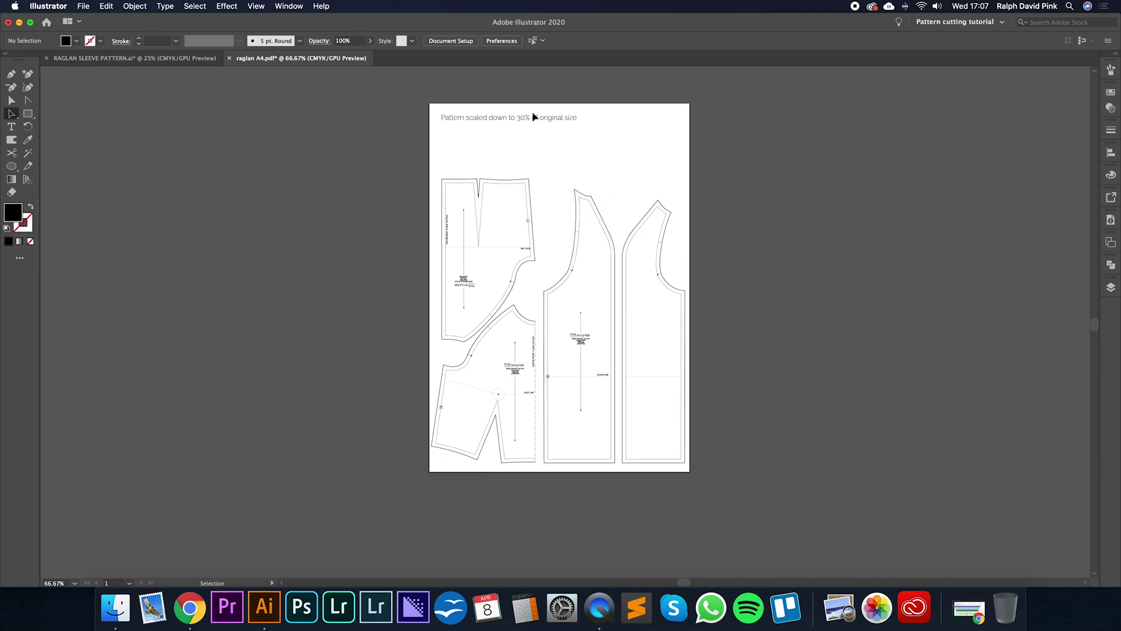
{"action": "left_click_drag", "start_coordinate": [470, 119], "coordinate": [467, 116]}
{"action": "left_click", "coordinate": [506, 140]}
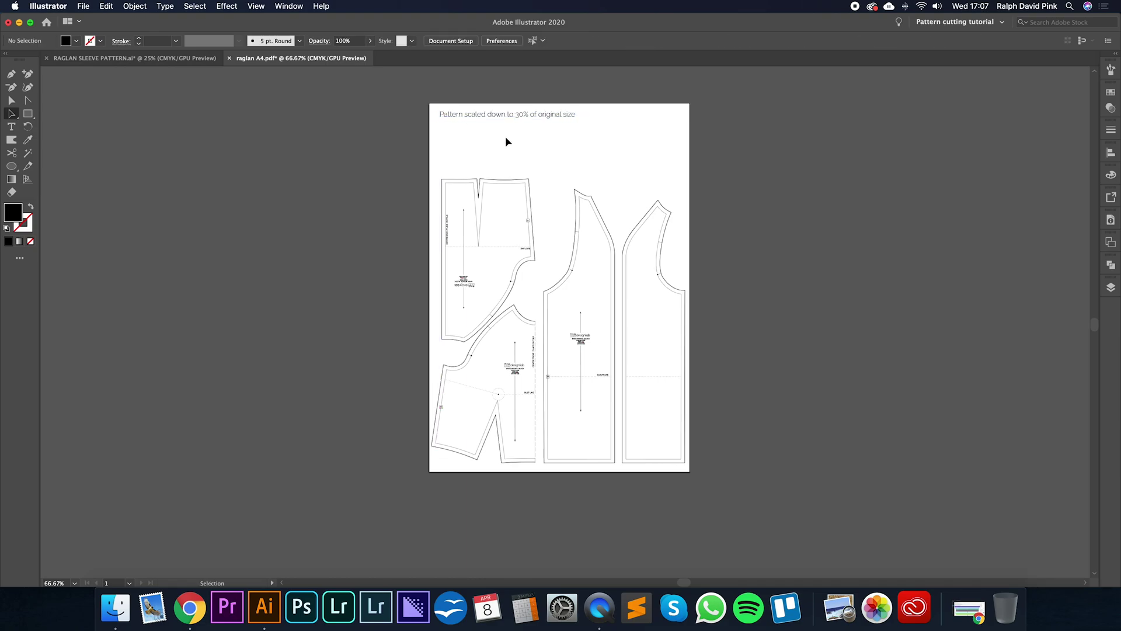
{"action": "left_click", "coordinate": [500, 182]}
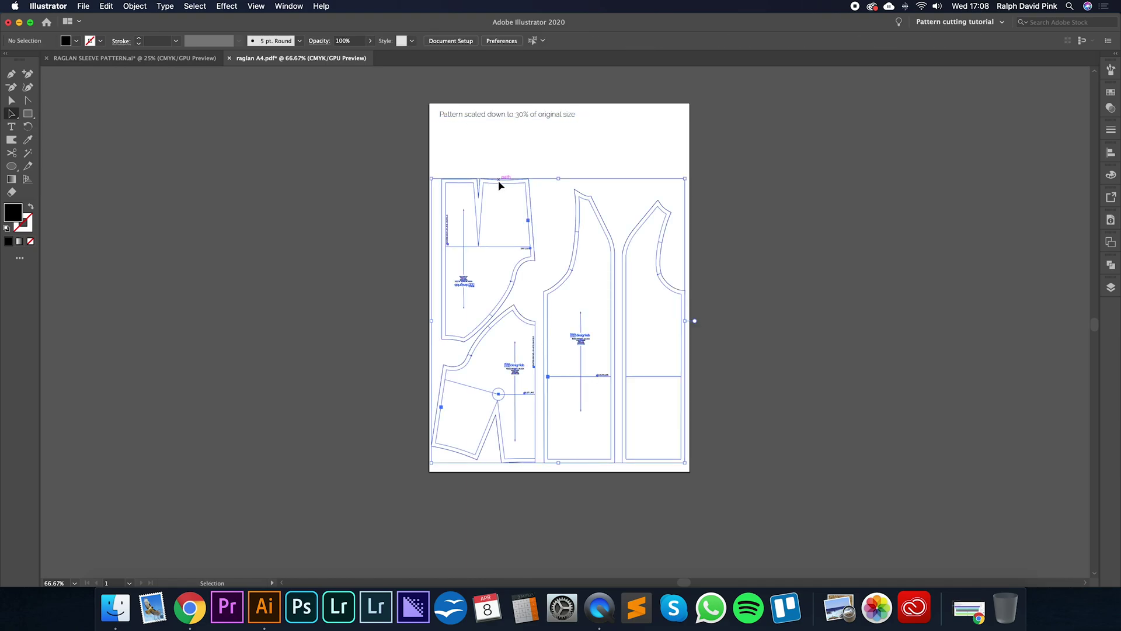
{"action": "right_click", "coordinate": [499, 183]}
{"action": "mouse_move", "coordinate": [556, 310]}
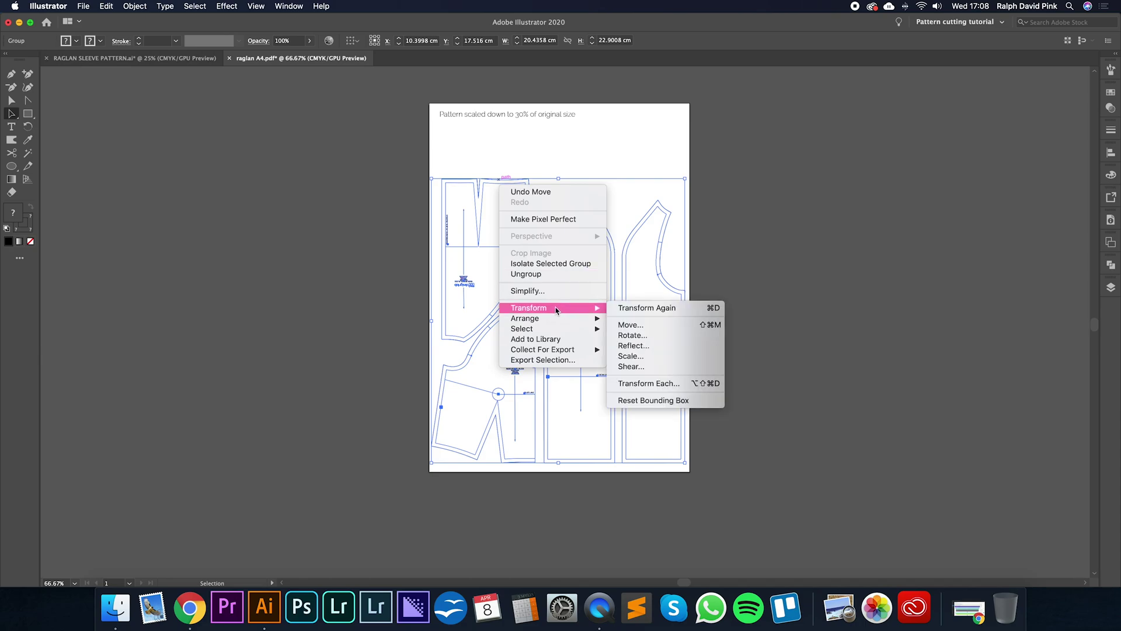
{"action": "left_click", "coordinate": [630, 357]}
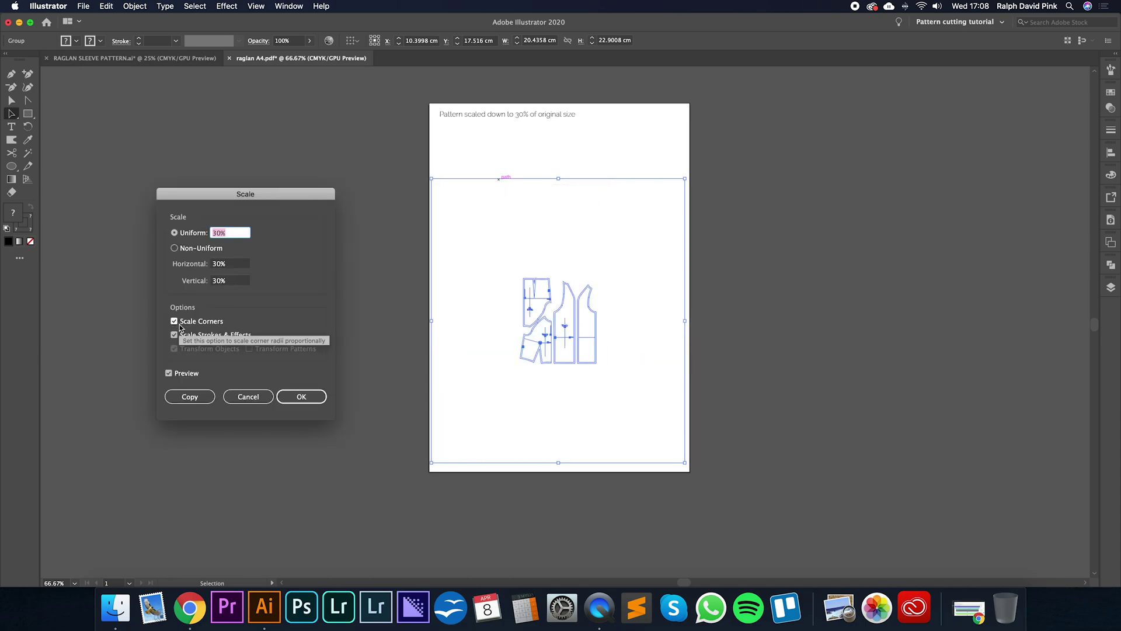
{"action": "left_click_drag", "start_coordinate": [273, 197], "coordinate": [349, 137]}
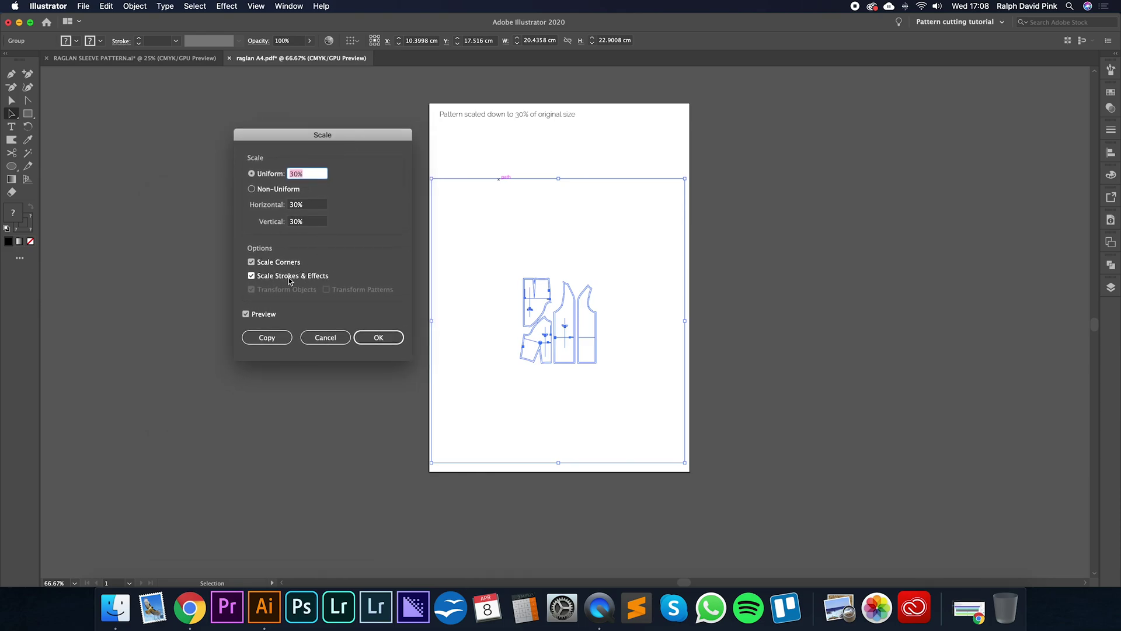
{"action": "left_click", "coordinate": [378, 337]}
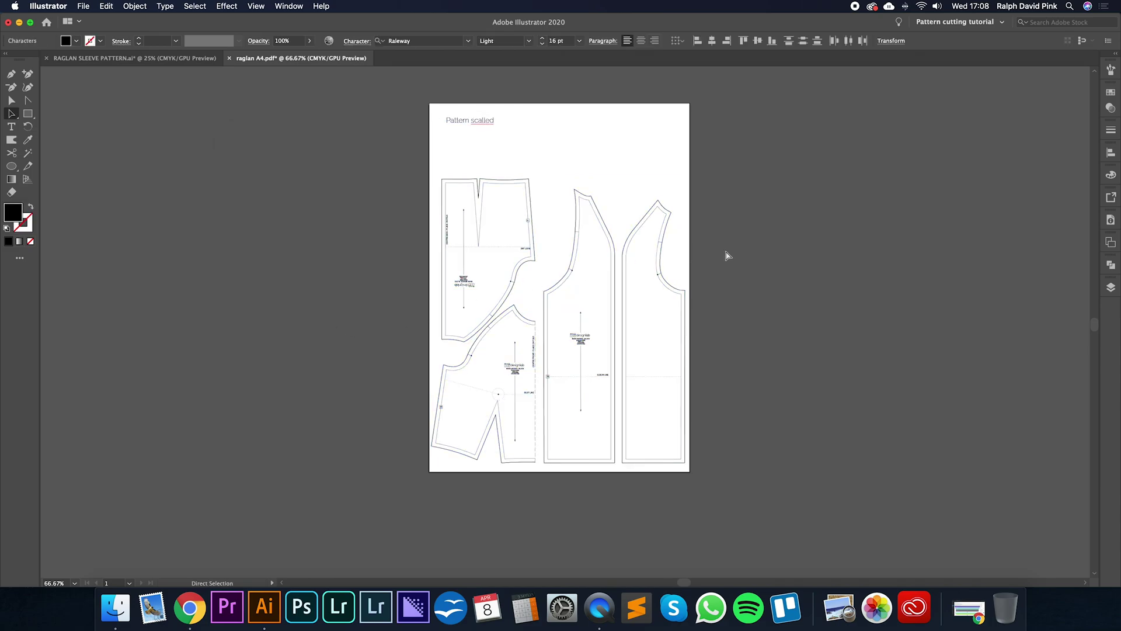
{"action": "key", "text": "Escape"}
{"action": "type", "text": "A"}
{"action": "key", "text": "super+z"}
{"action": "key", "text": "super+z"}
{"action": "key", "text": "super+z"}
{"action": "key", "text": "super+z"}
{"action": "key", "text": "super+z"}
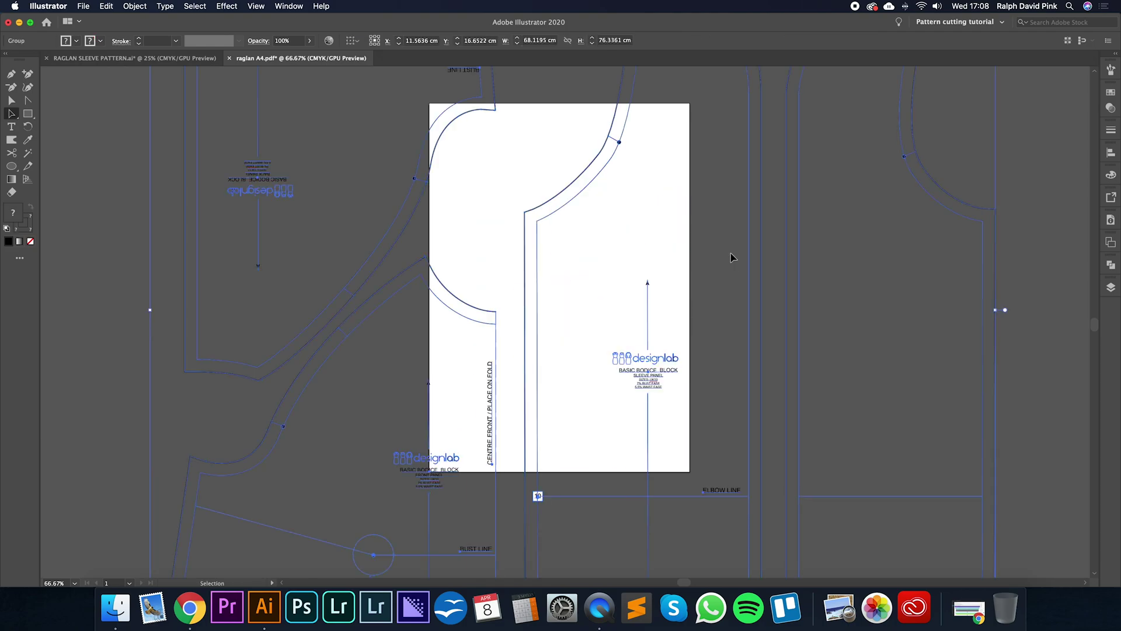
{"action": "key", "text": "super+minus"}
{"action": "key", "text": "super+minus"}
{"action": "key", "text": "super+minus"}
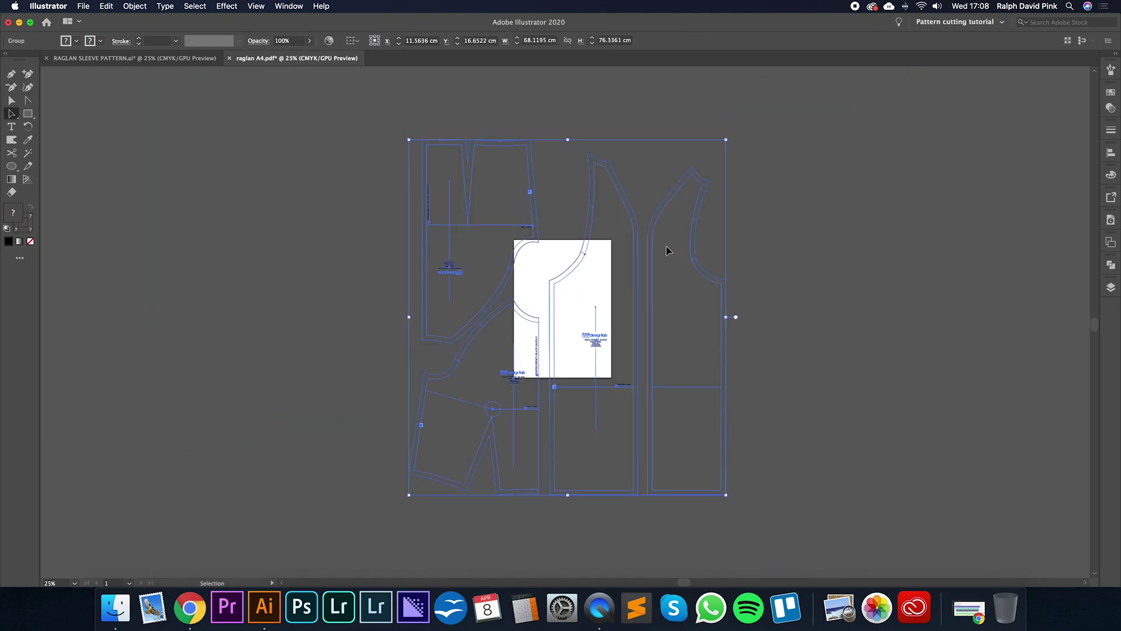
{"action": "right_click", "coordinate": [661, 243]}
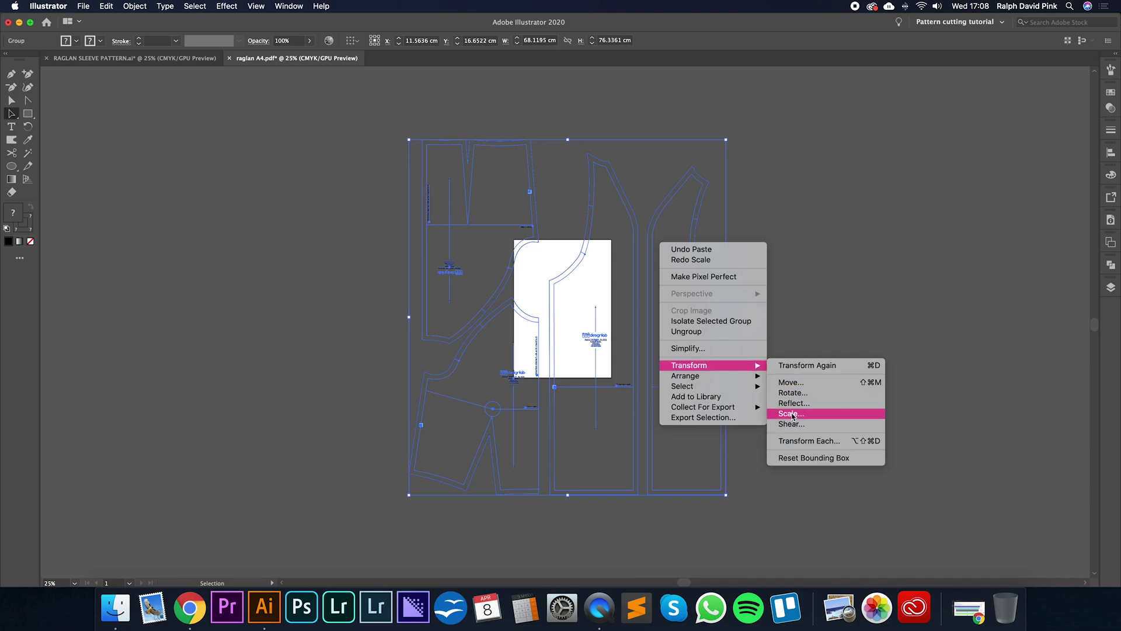
{"action": "left_click", "coordinate": [793, 409]}
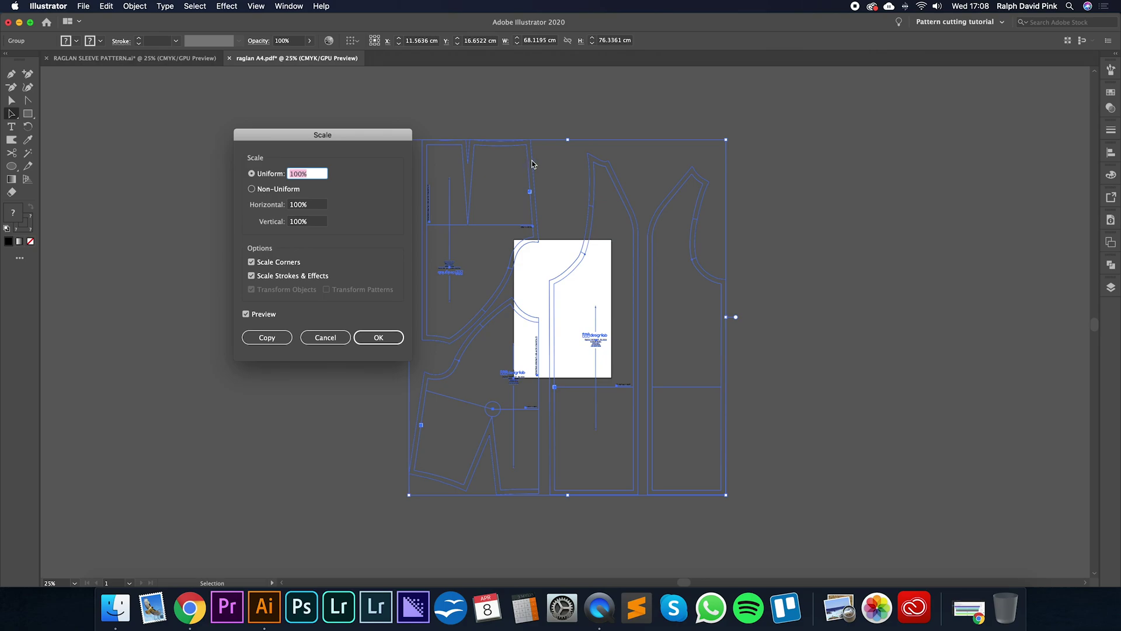
{"action": "left_click", "coordinate": [325, 337]}
{"action": "left_click", "coordinate": [573, 232]}
{"action": "key", "text": "super+plus"}
{"action": "key", "text": "super+plus"}
{"action": "key", "text": "super+plus"}
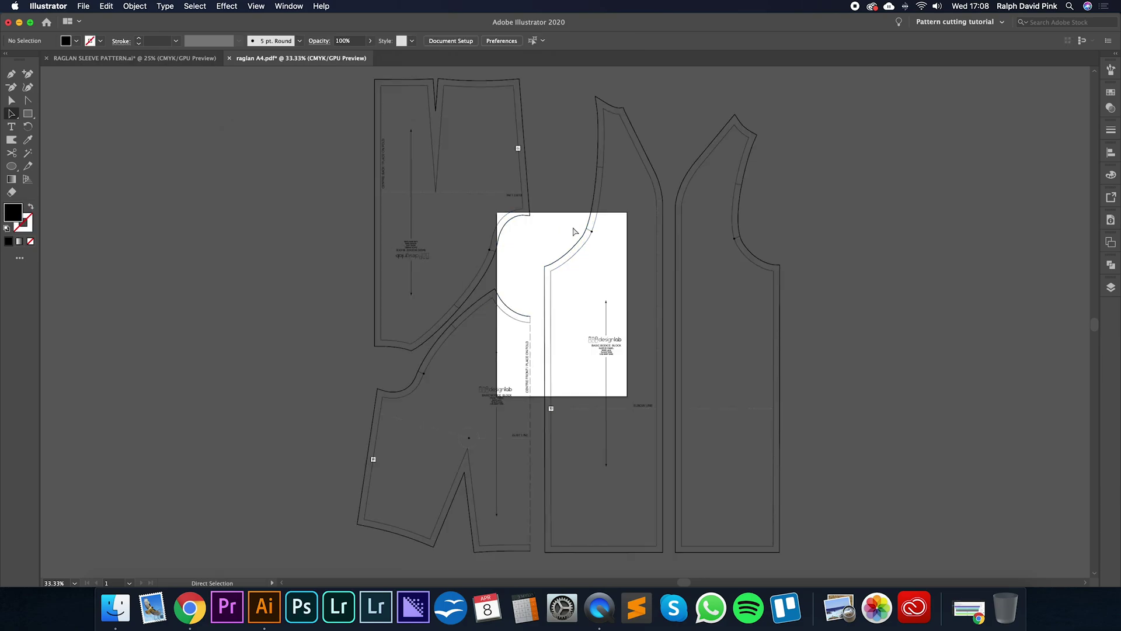
{"action": "scroll", "coordinate": [525, 234], "scroll_direction": "up", "scroll_amount": 5}
{"action": "scroll", "coordinate": [526, 233], "scroll_direction": "left", "scroll_amount": 1}
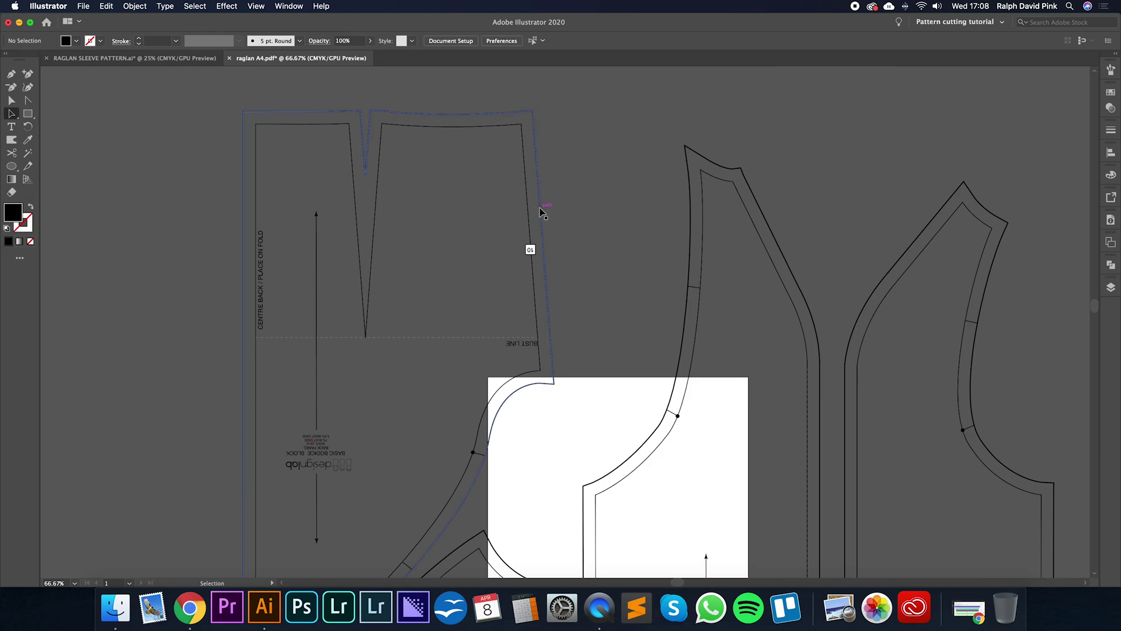
{"action": "key", "text": "super+minus"}
{"action": "key", "text": "super+minus"}
{"action": "scroll", "coordinate": [593, 205], "scroll_direction": "down", "scroll_amount": 3}
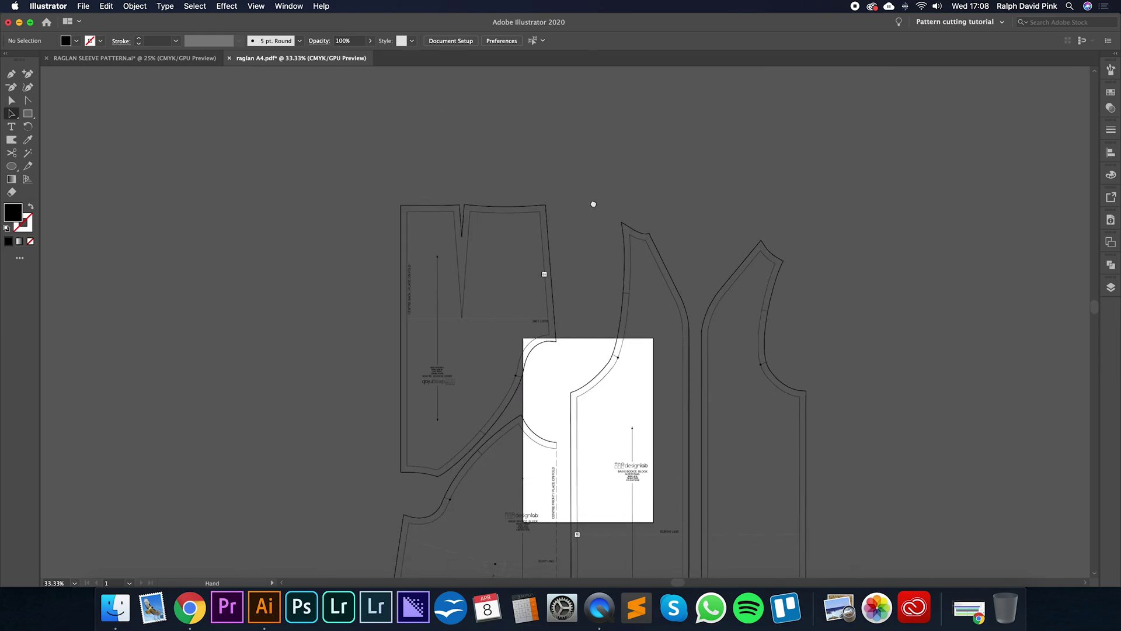
{"action": "key", "text": "super+a"}
{"action": "key", "text": "v"}
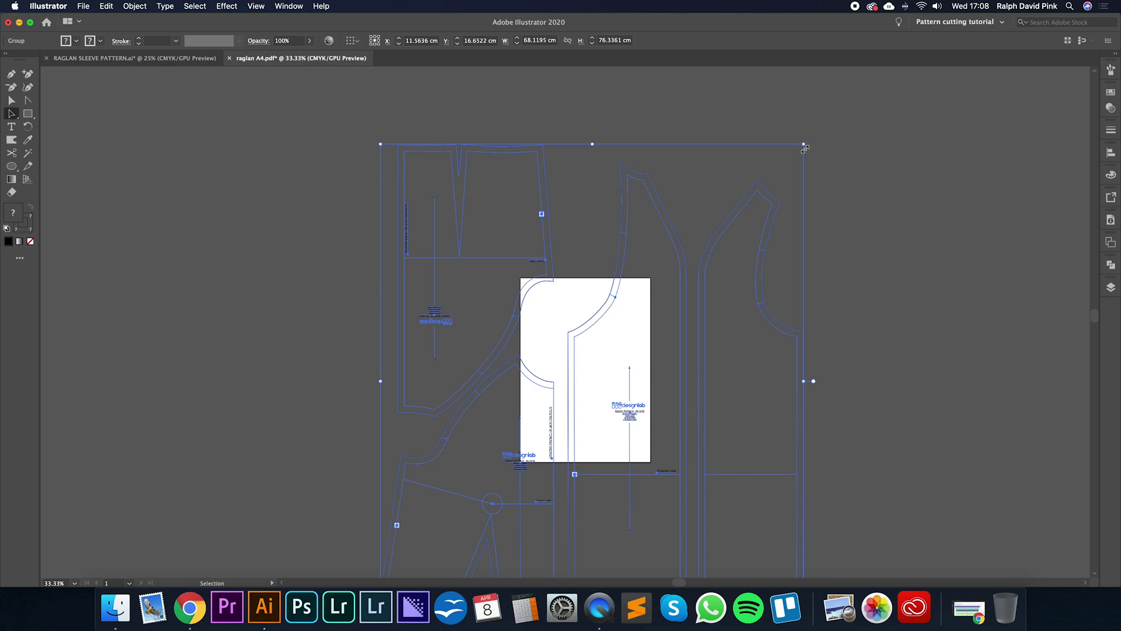
Scale the bodice pattern uniformly to 28% with Scale Strokes & Effects unchecked.
{"action": "right_click", "coordinate": [553, 236]}
{"action": "mouse_move", "coordinate": [642, 360]}
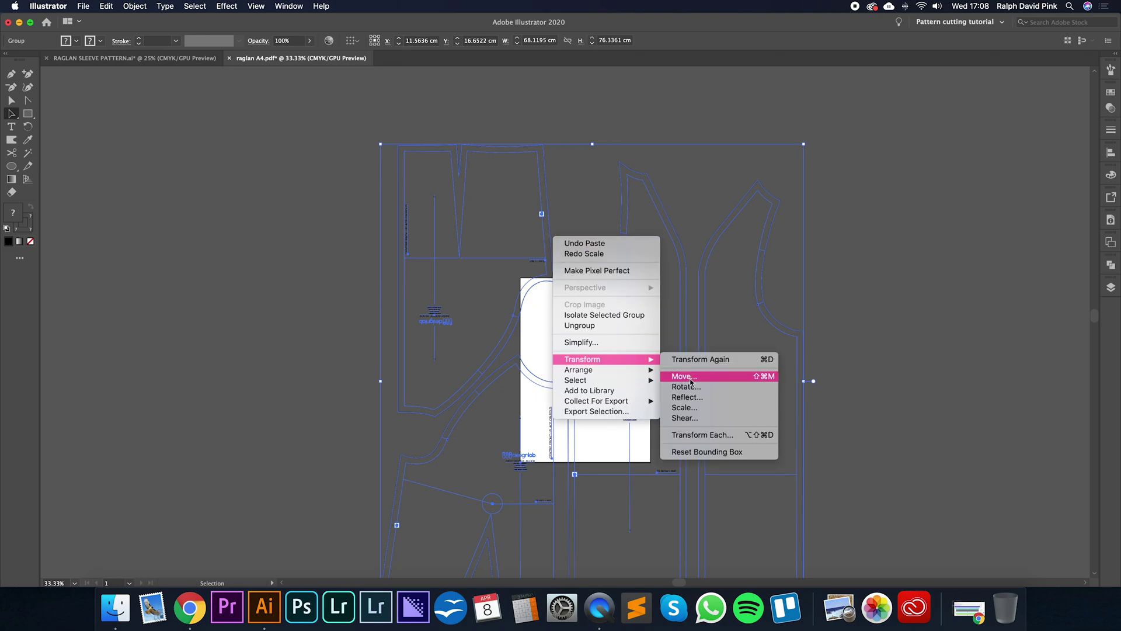
{"action": "left_click", "coordinate": [684, 407]}
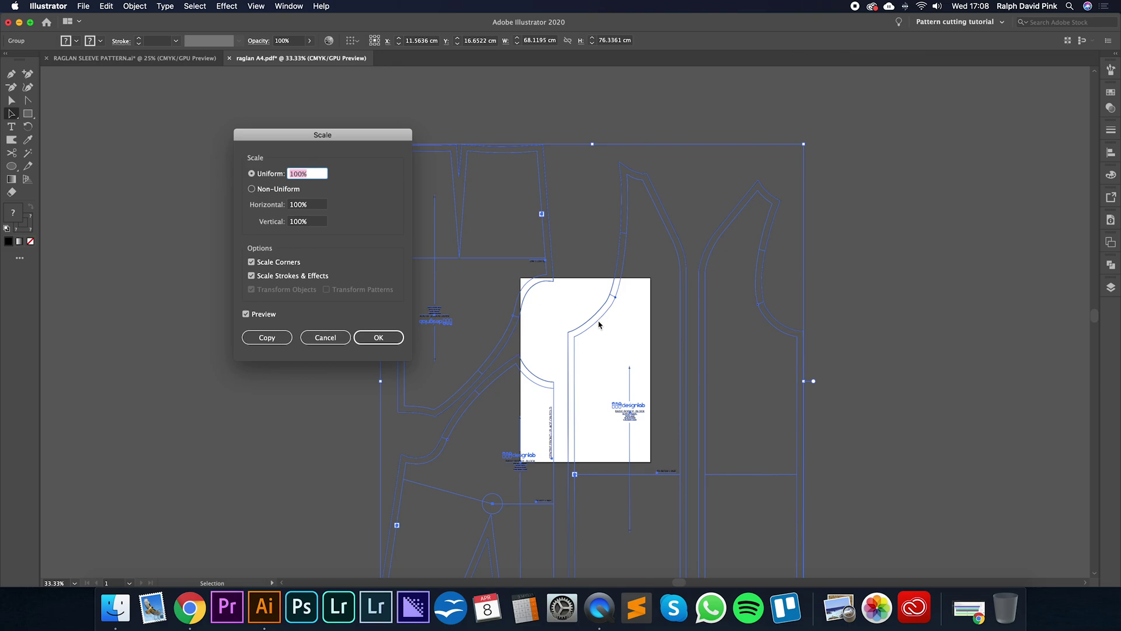
{"action": "left_click", "coordinate": [252, 276]}
{"action": "left_click", "coordinate": [290, 174]}
{"action": "type", "text": "28"}
{"action": "left_click", "coordinate": [265, 314]}
{"action": "left_click", "coordinate": [259, 315]}
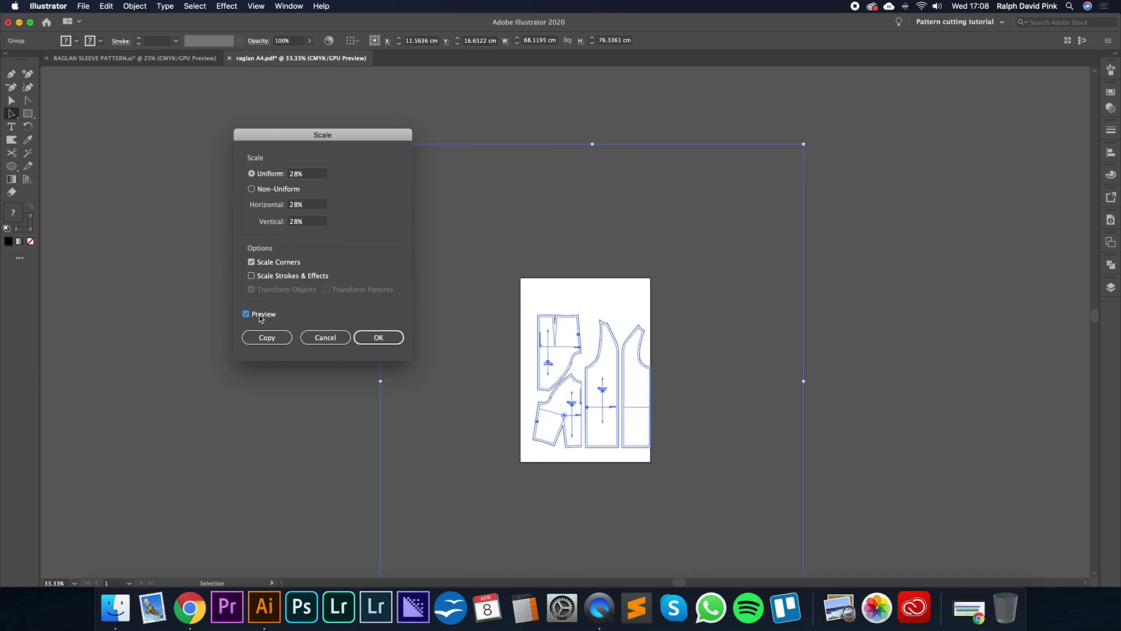
{"action": "left_click", "coordinate": [379, 338]}
{"action": "left_click", "coordinate": [736, 318]}
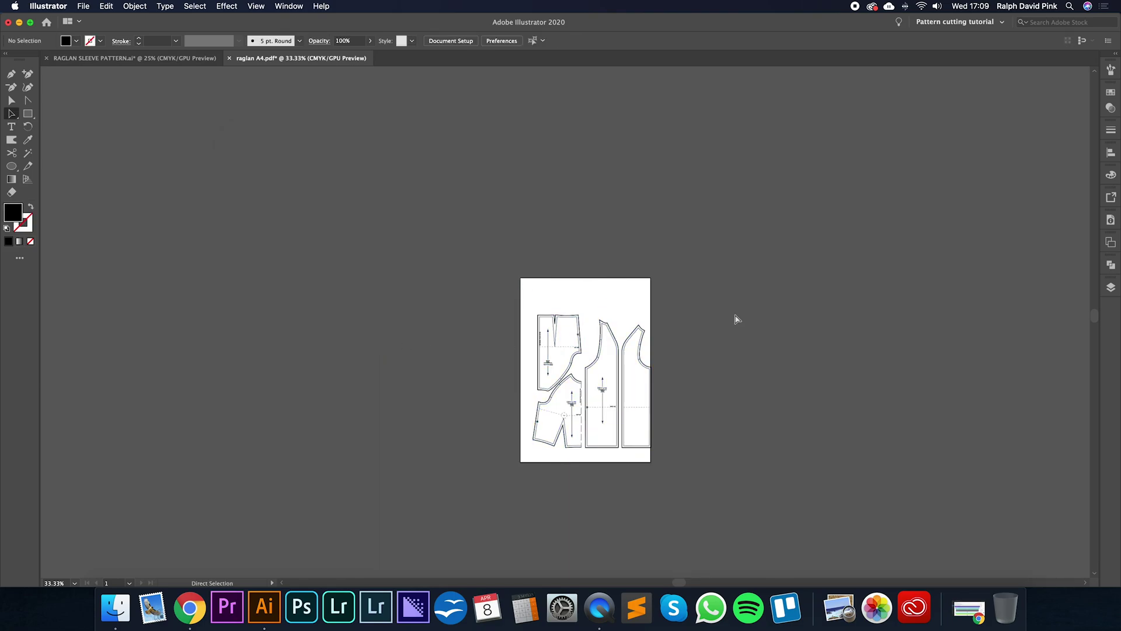
{"action": "key", "text": "super+1"}
Shift the scaled pattern up and left, then check its cutting lines' stroke weights in the Stroke panel.
{"action": "left_click_drag", "start_coordinate": [734, 319], "coordinate": [599, 173]}
{"action": "key", "text": "super+minus"}
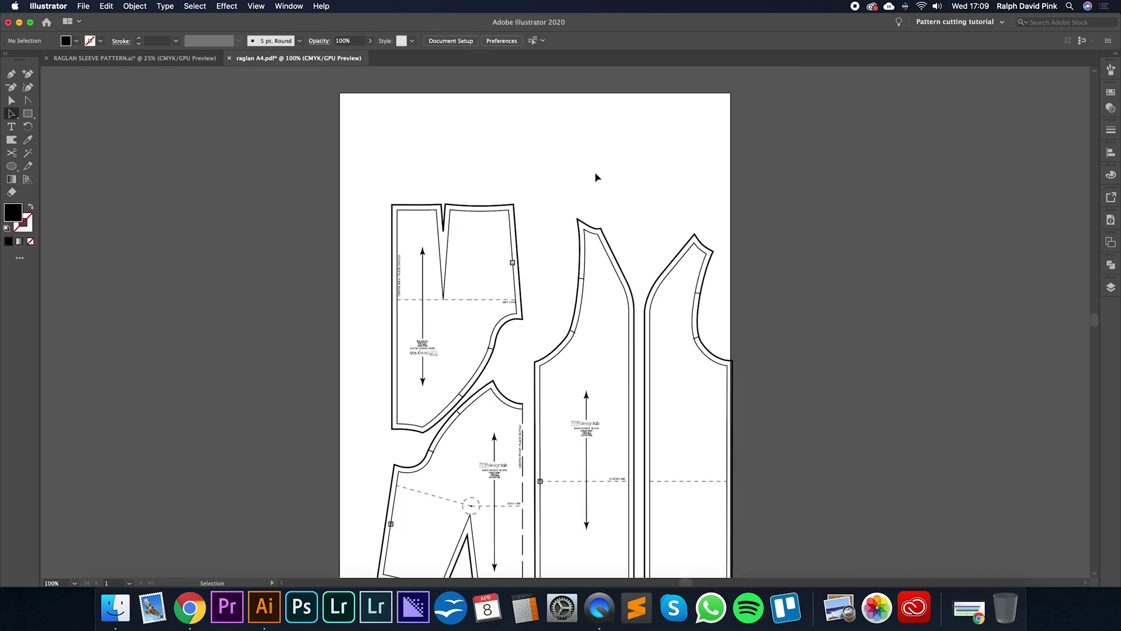
{"action": "left_click", "coordinate": [508, 325]}
{"action": "left_click_drag", "start_coordinate": [508, 325], "coordinate": [479, 307]}
{"action": "left_click", "coordinate": [501, 181]}
{"action": "key", "text": "a"}
{"action": "left_click", "coordinate": [485, 192]}
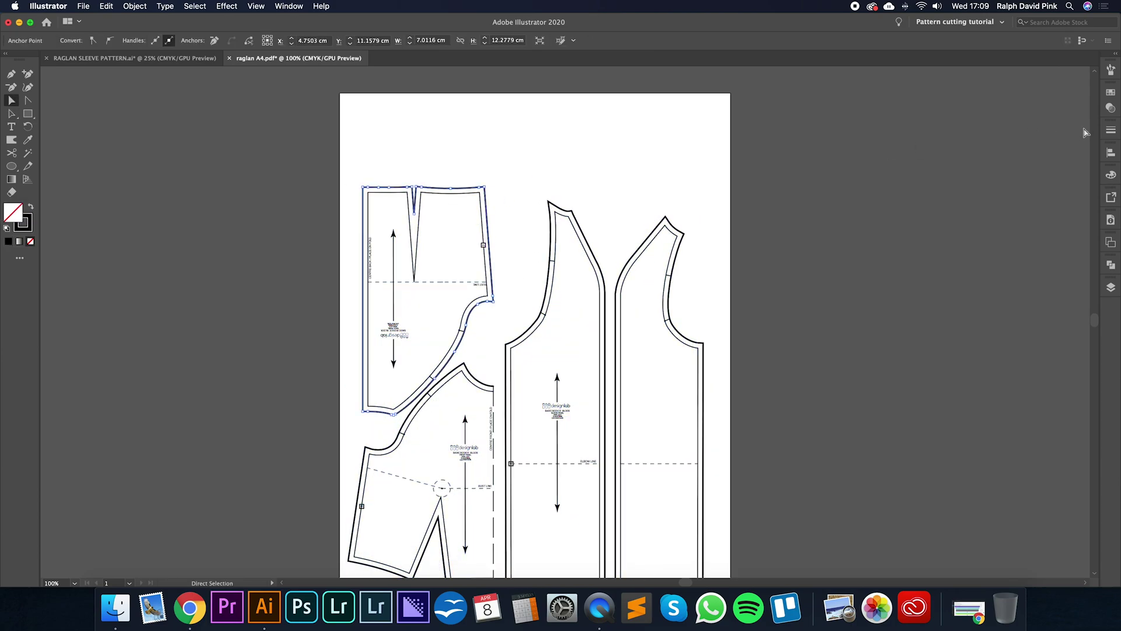
{"action": "left_click", "coordinate": [1111, 131]}
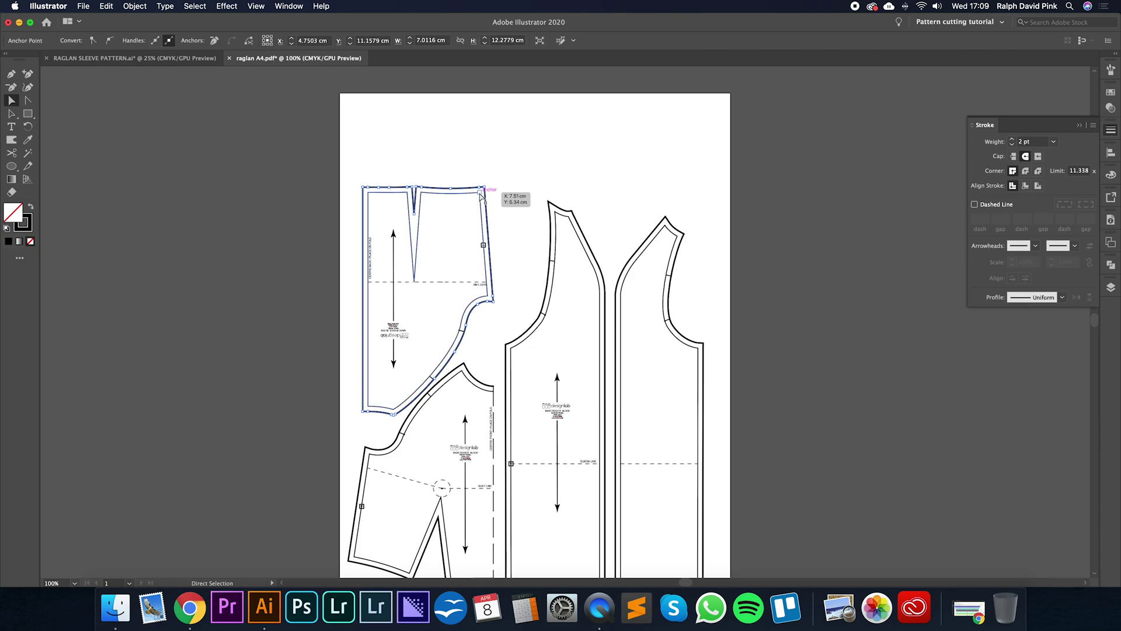
{"action": "left_click", "coordinate": [480, 192]}
{"action": "left_click", "coordinate": [543, 175]}
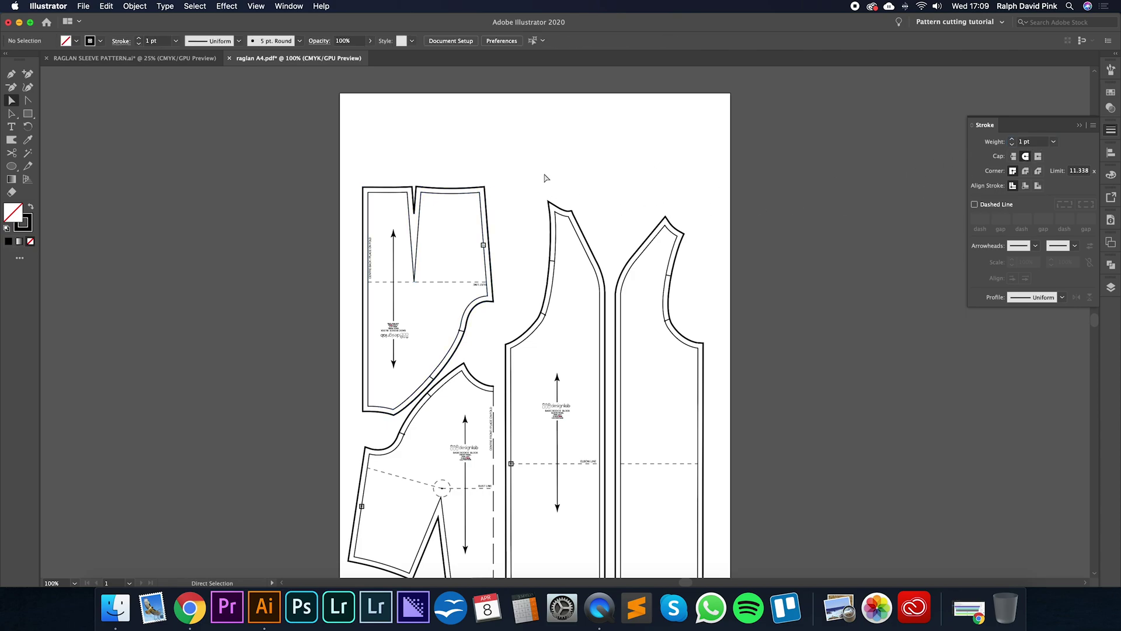
Undo back to the full-size pattern and reopen Scale with Scale Strokes & Effects ticked.
{"action": "key", "text": "super+minus"}
{"action": "key", "text": "super+z"}
{"action": "key", "text": "super+z"}
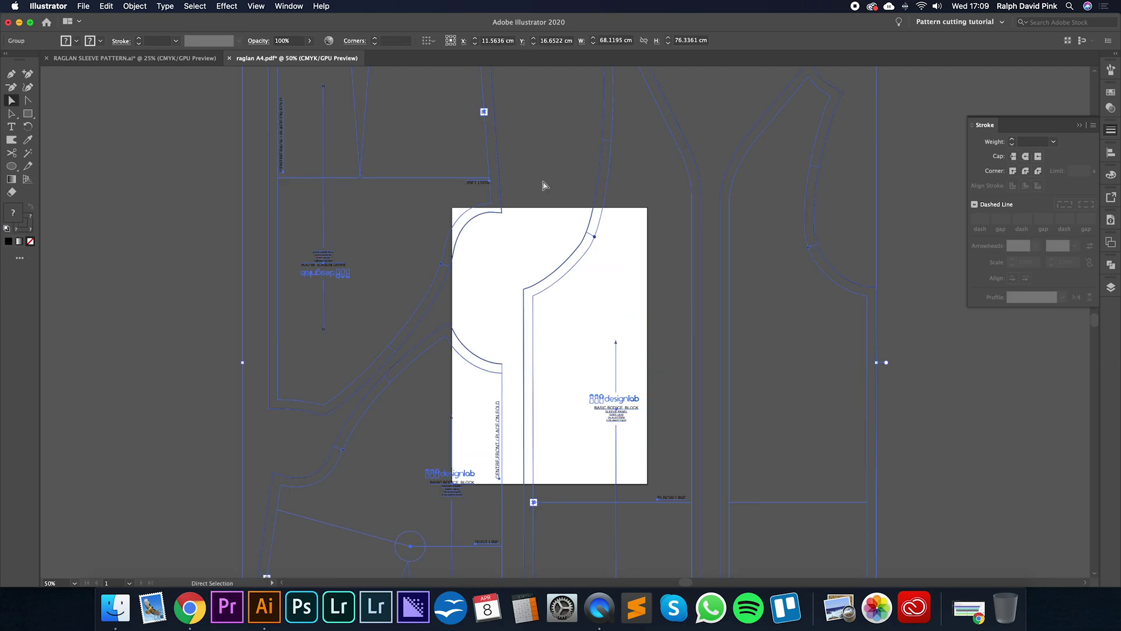
{"action": "right_click", "coordinate": [636, 230]}
{"action": "mouse_move", "coordinate": [689, 354]}
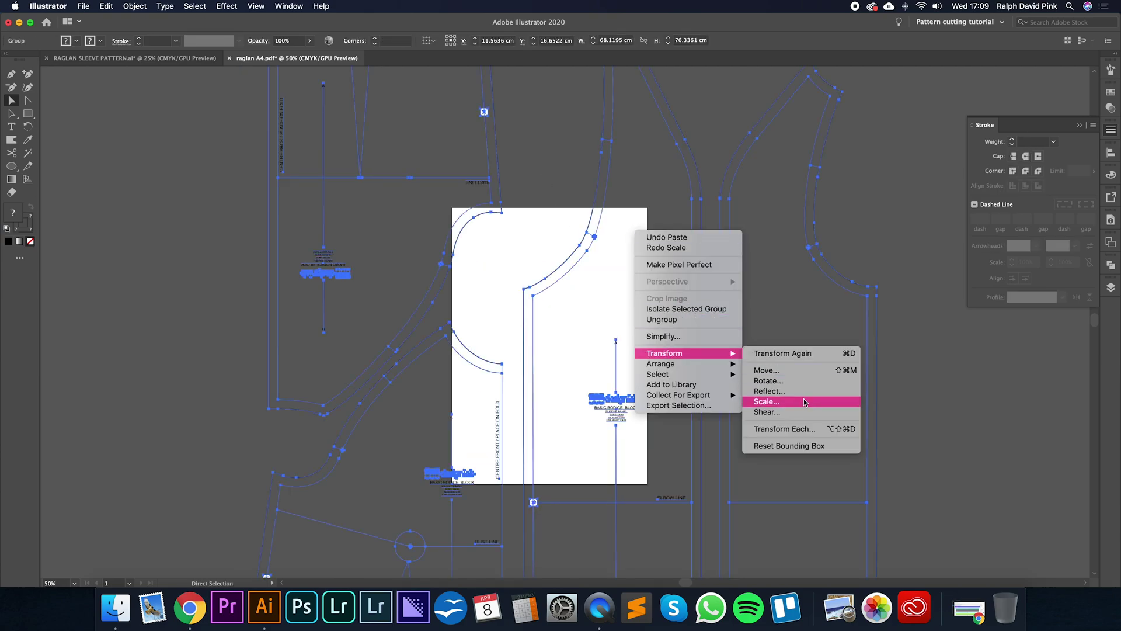
{"action": "left_click", "coordinate": [796, 403]}
{"action": "left_click", "coordinate": [255, 275]}
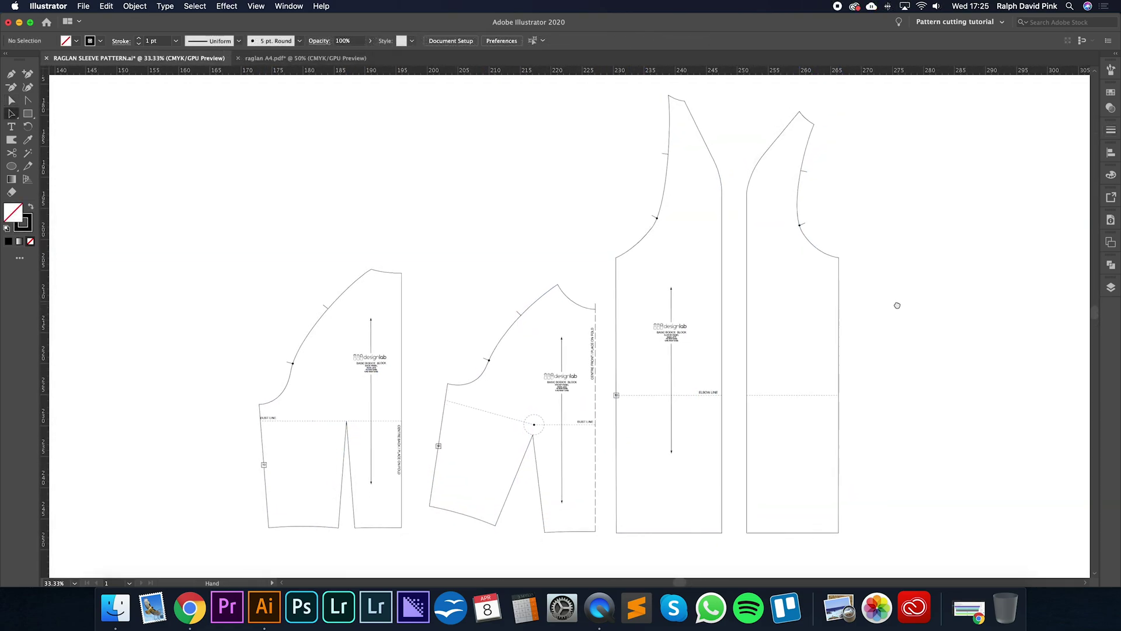
Check the front bodice group, then scroll over and select the left bodice piece.
{"action": "key", "text": "a"}
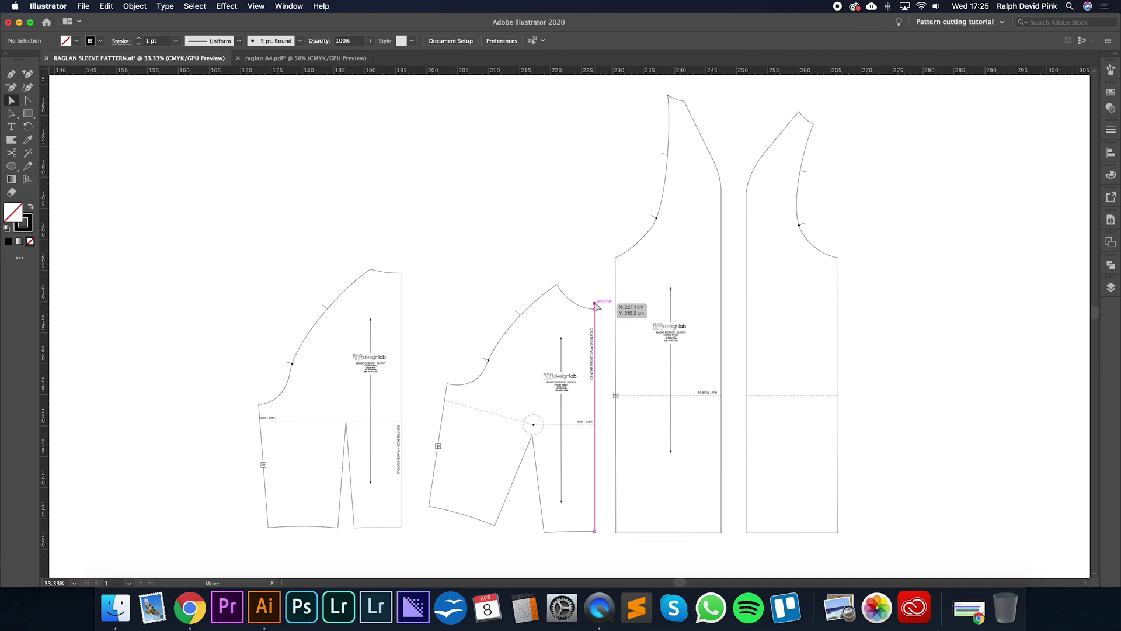
{"action": "key", "text": "v"}
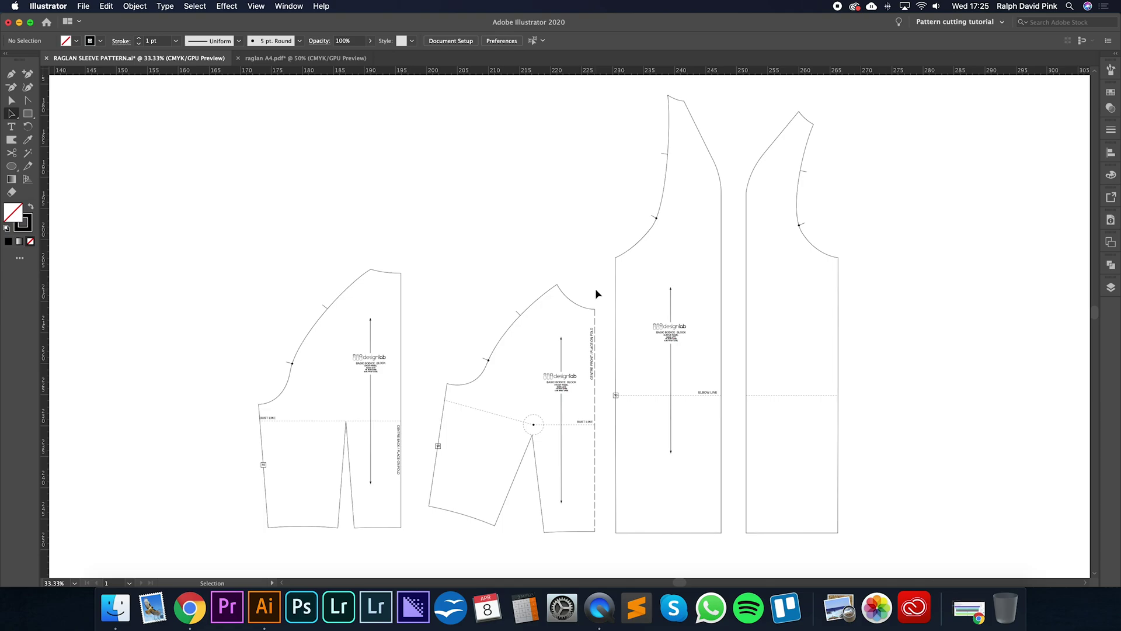
{"action": "left_click", "coordinate": [574, 303]}
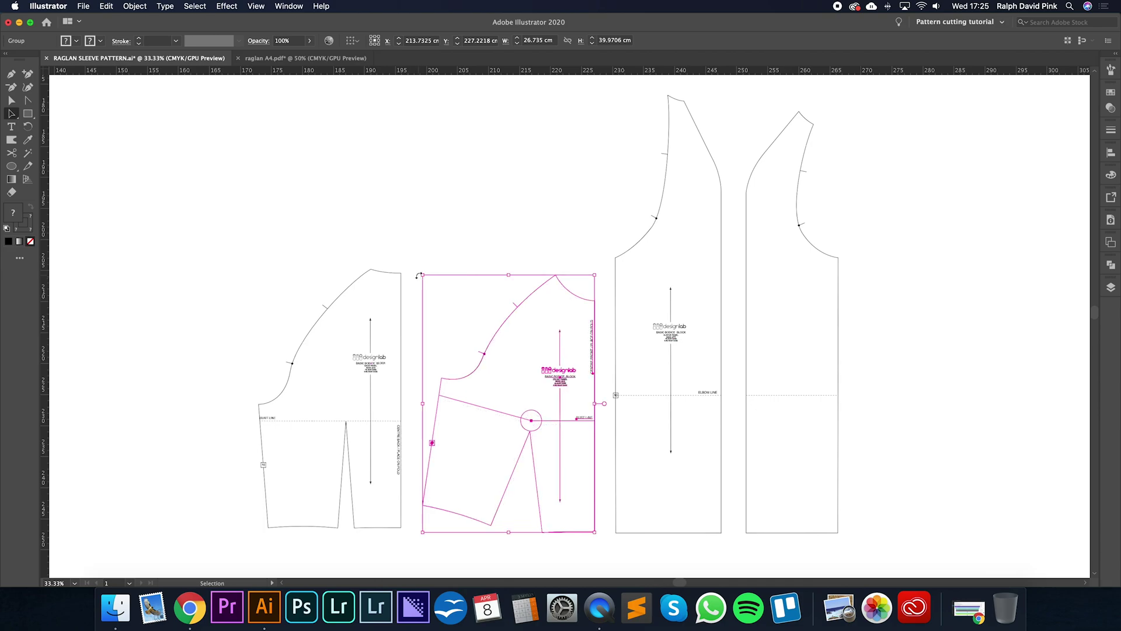
{"action": "left_click", "coordinate": [499, 253]}
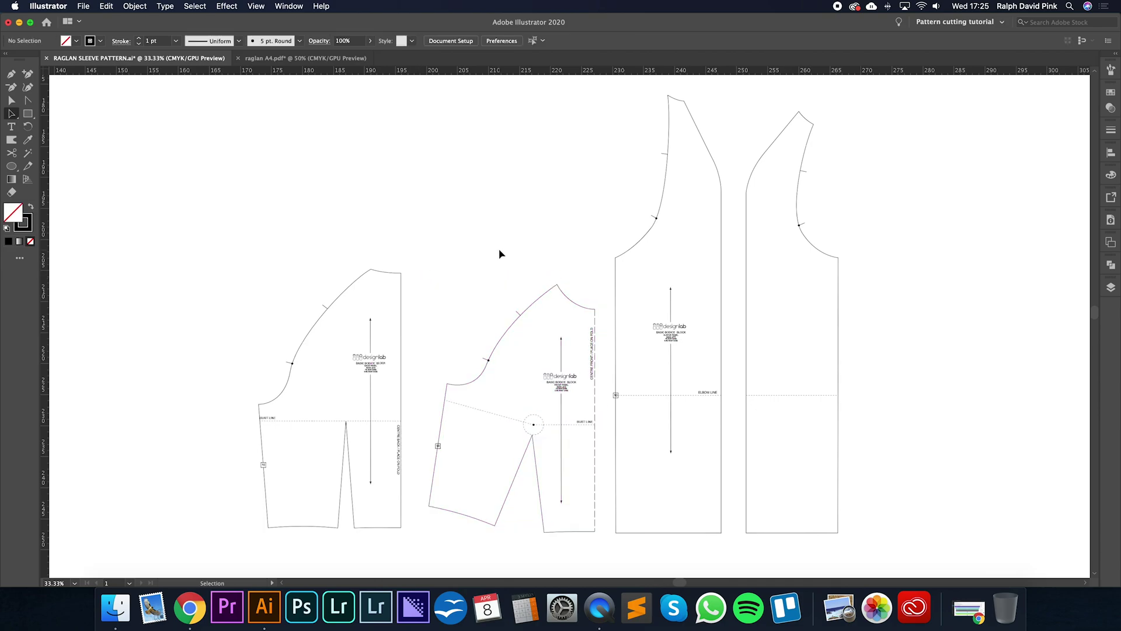
{"action": "scroll", "coordinate": [500, 253], "scroll_direction": "up", "scroll_amount": 1}
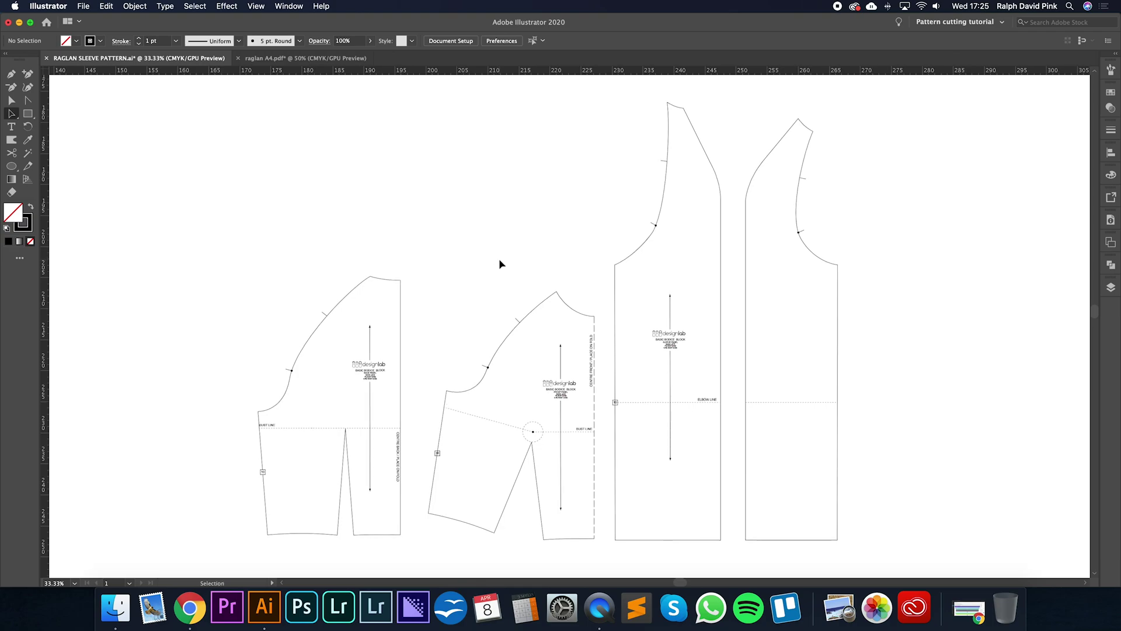
{"action": "scroll", "coordinate": [500, 264], "scroll_direction": "left", "scroll_amount": 3}
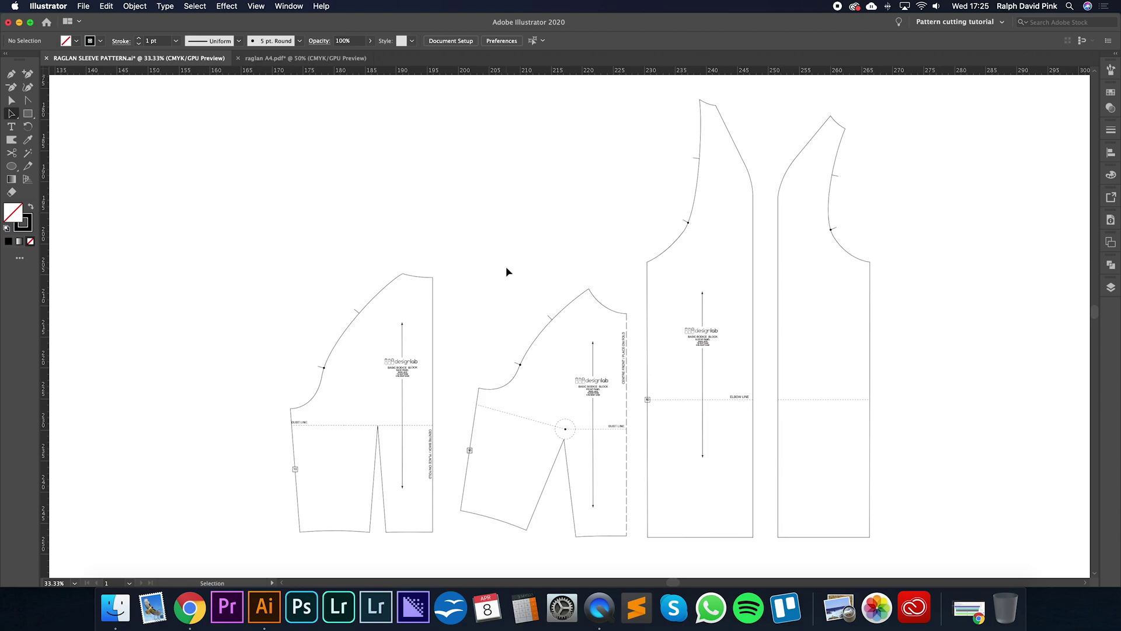
{"action": "left_click", "coordinate": [374, 302]}
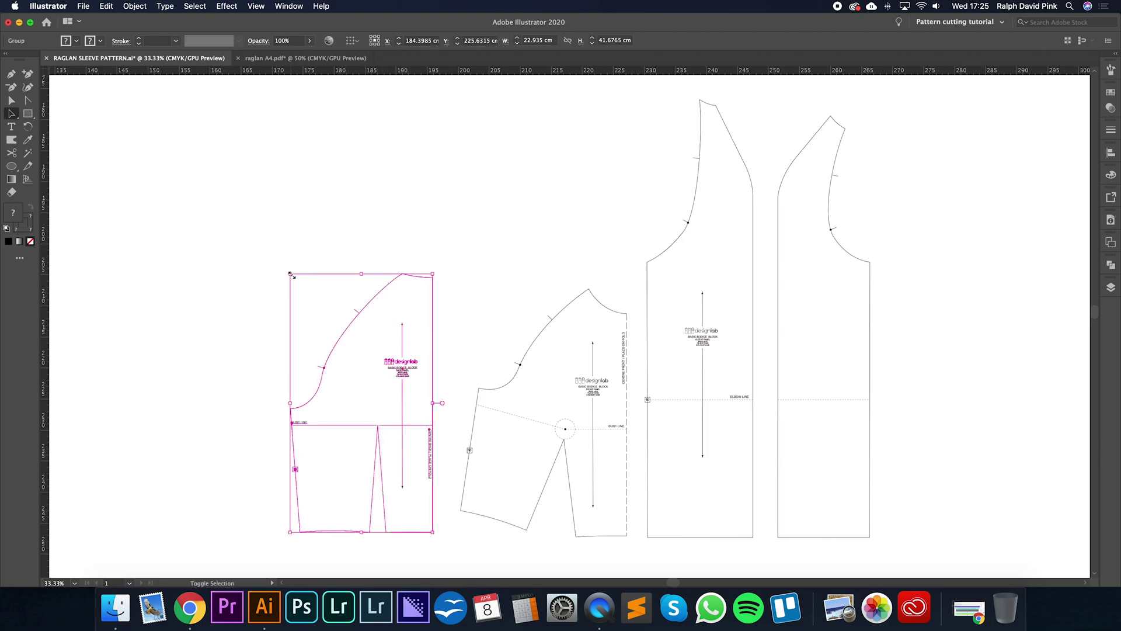
Test enlarging the left bodice by its corner, then duplicate it and scale the copy up.
{"action": "left_click_drag", "start_coordinate": [291, 274], "coordinate": [281, 267]}
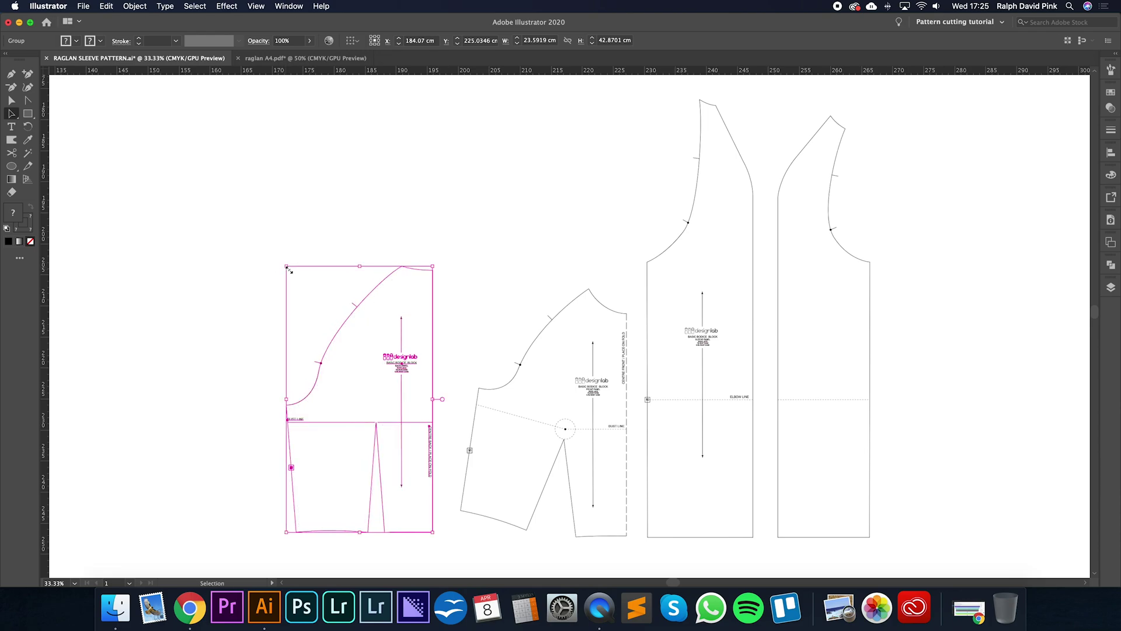
{"action": "key", "text": "super+z"}
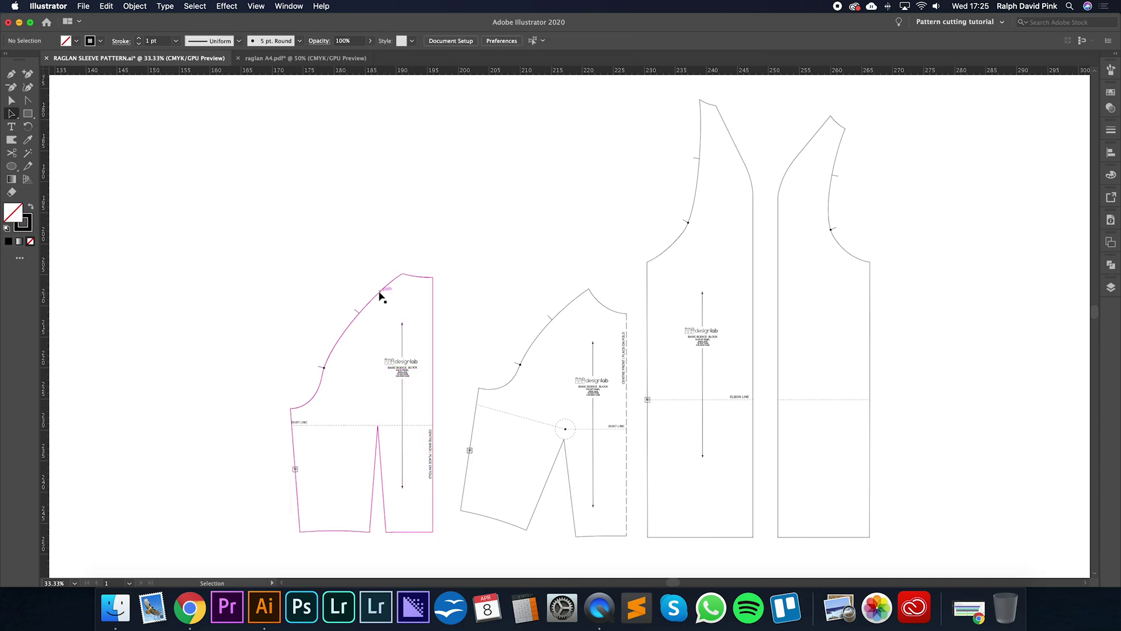
{"action": "left_click_drag", "start_coordinate": [381, 296], "coordinate": [433, 275]}
{"action": "mouse_move", "coordinate": [287, 273]}
{"action": "left_mouse_down"}
{"action": "mouse_move", "coordinate": [281, 258]}
{"action": "mouse_move", "coordinate": [285, 268]}
{"action": "left_mouse_up"}
{"action": "left_click", "coordinate": [450, 286]}
Find the overlapping enlarged back bodice copy and delete it.
{"action": "scroll", "coordinate": [484, 305], "scroll_direction": "left", "scroll_amount": 2}
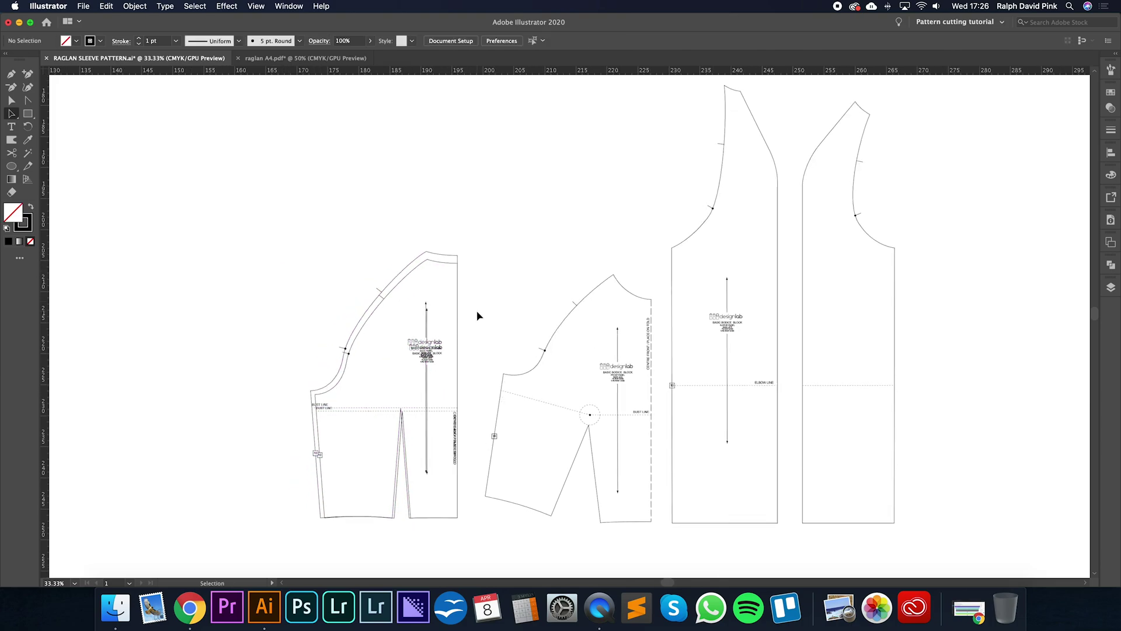
{"action": "key", "text": "super+plus"}
{"action": "left_click_drag", "start_coordinate": [475, 314], "coordinate": [551, 217]}
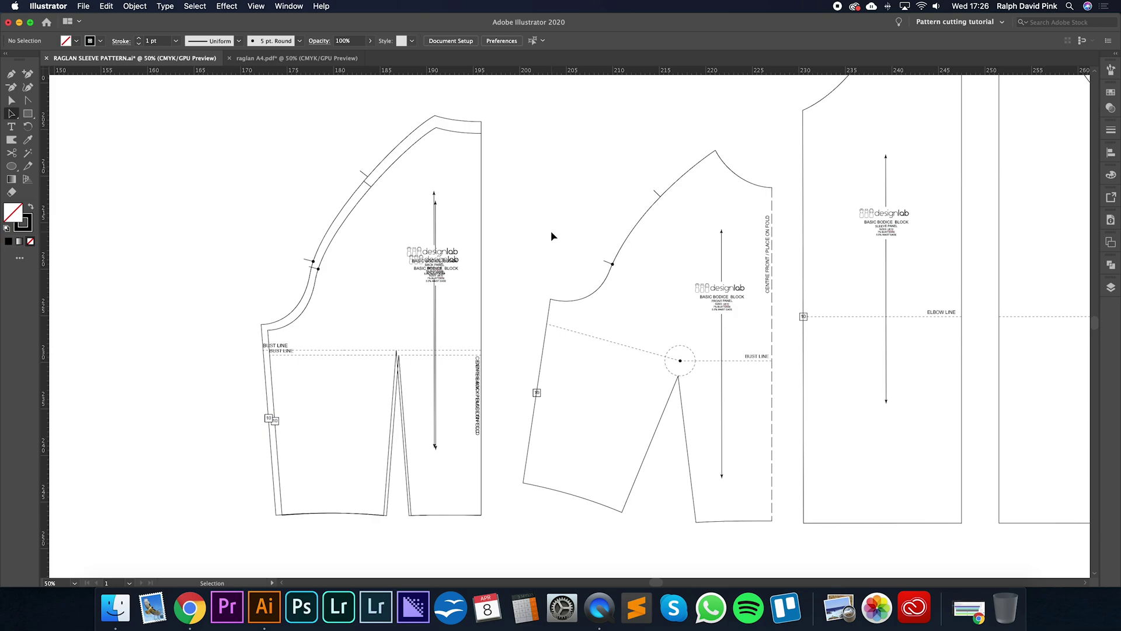
{"action": "scroll", "coordinate": [452, 211], "scroll_direction": "up", "scroll_amount": 2}
{"action": "scroll", "coordinate": [453, 211], "scroll_direction": "left", "scroll_amount": 1}
{"action": "left_click", "coordinate": [417, 230]}
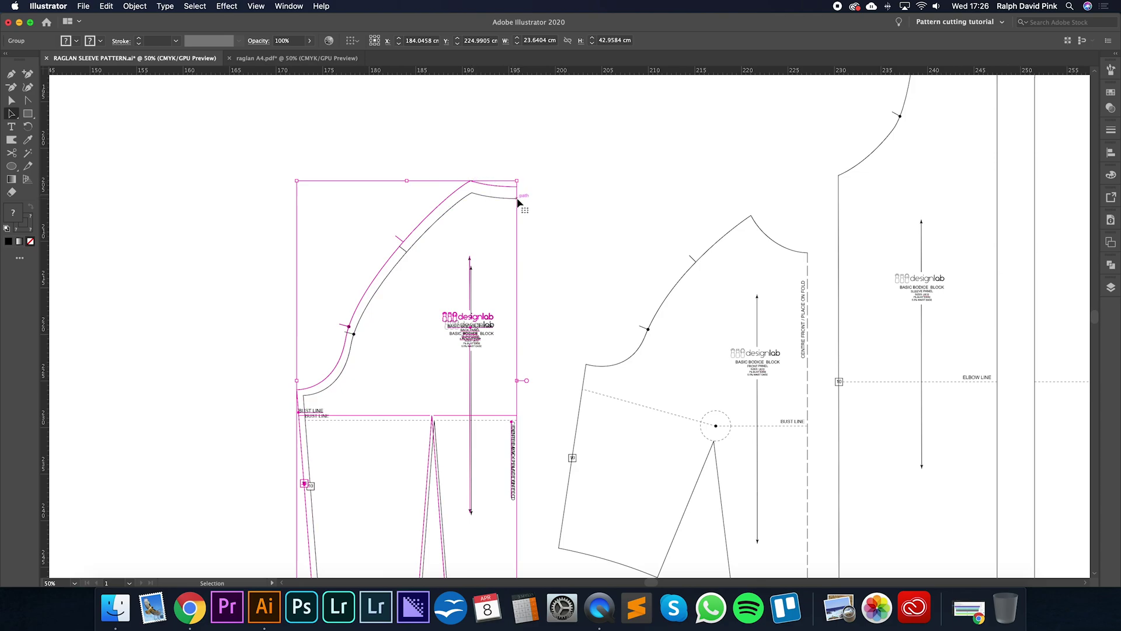
{"action": "scroll", "coordinate": [462, 240], "scroll_direction": "down", "scroll_amount": 2}
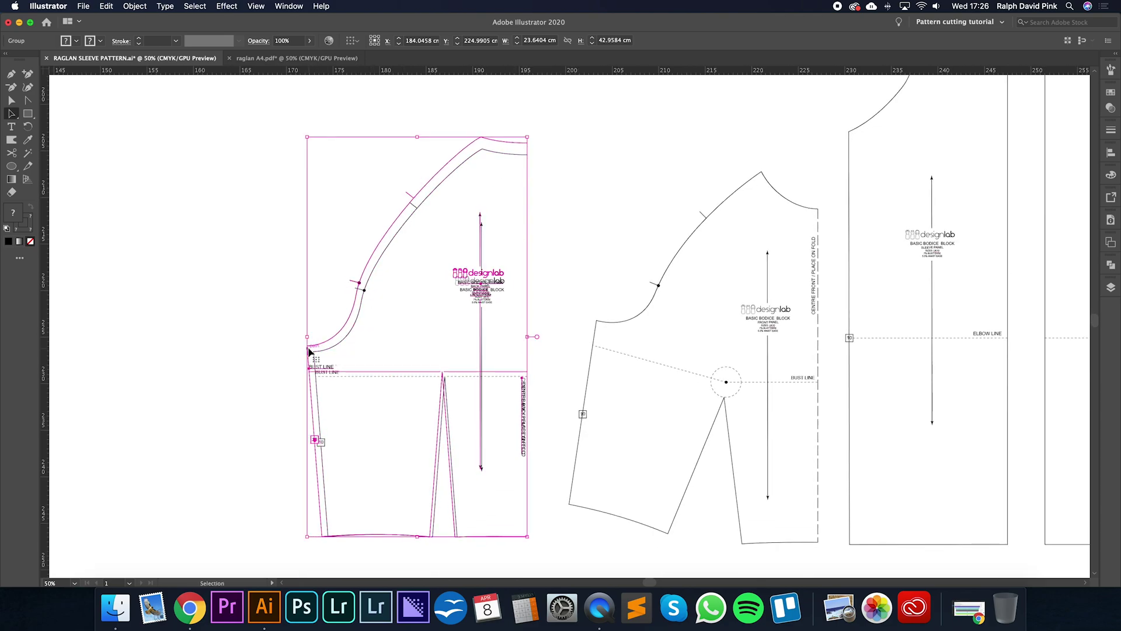
{"action": "key", "text": "super+minus"}
{"action": "left_click_drag", "start_coordinate": [576, 255], "coordinate": [460, 261]}
{"action": "key", "text": "Delete"}
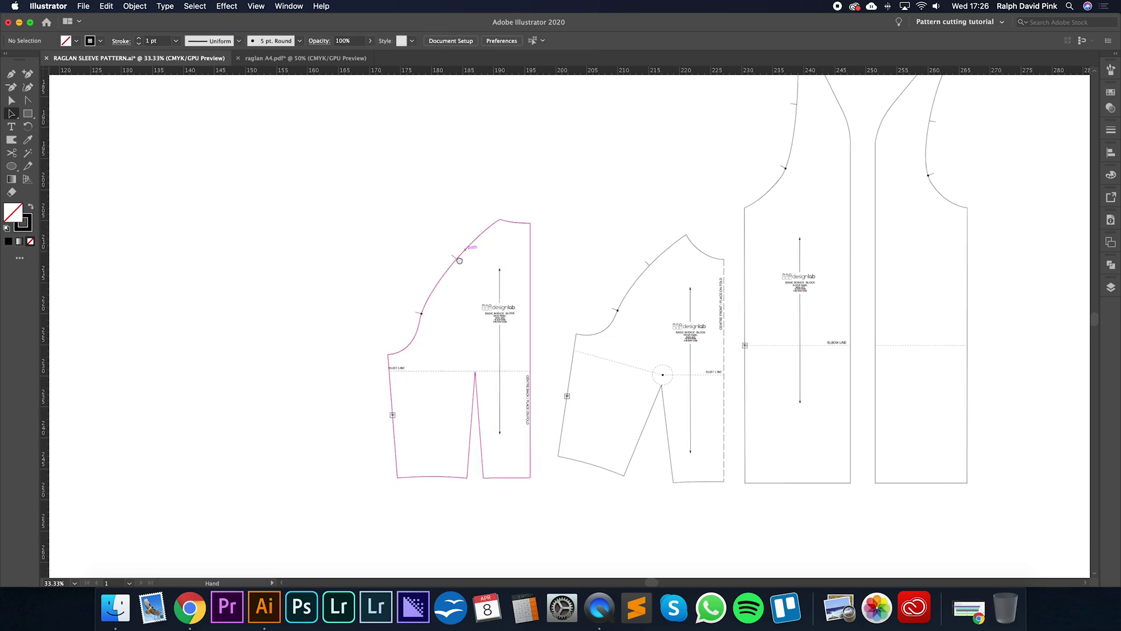
Try a freehand enlargement of the back bodice block, then undo it.
{"action": "left_click", "coordinate": [459, 260]}
{"action": "left_click_drag", "start_coordinate": [375, 225], "coordinate": [366, 218]}
{"action": "key", "text": "super+z"}
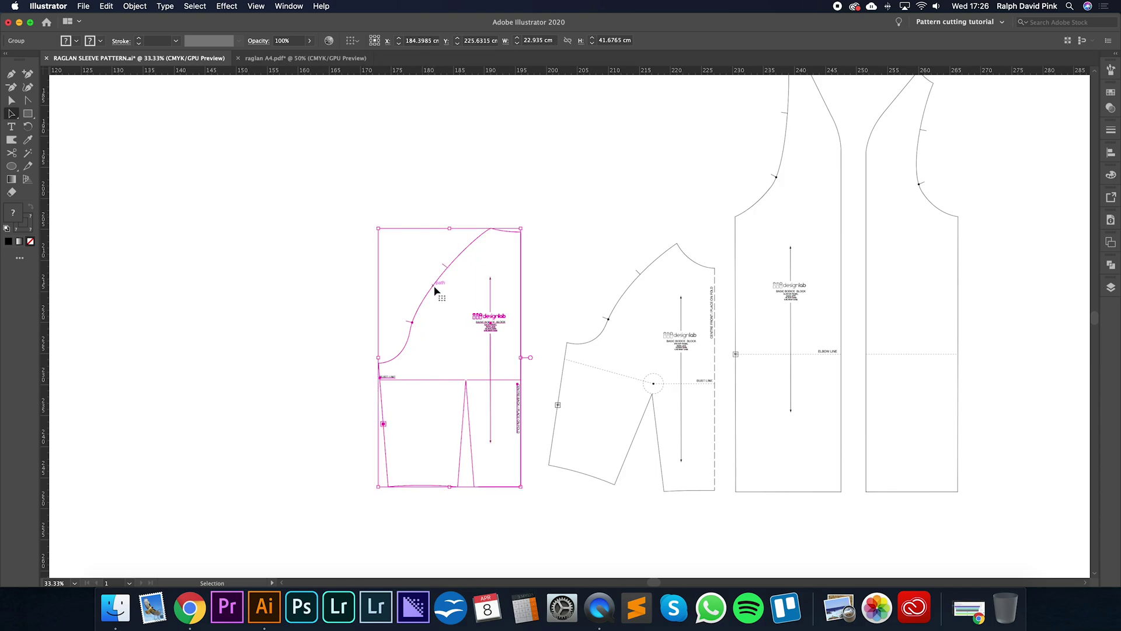
{"action": "right_click", "coordinate": [435, 290]}
{"action": "mouse_move", "coordinate": [491, 417]}
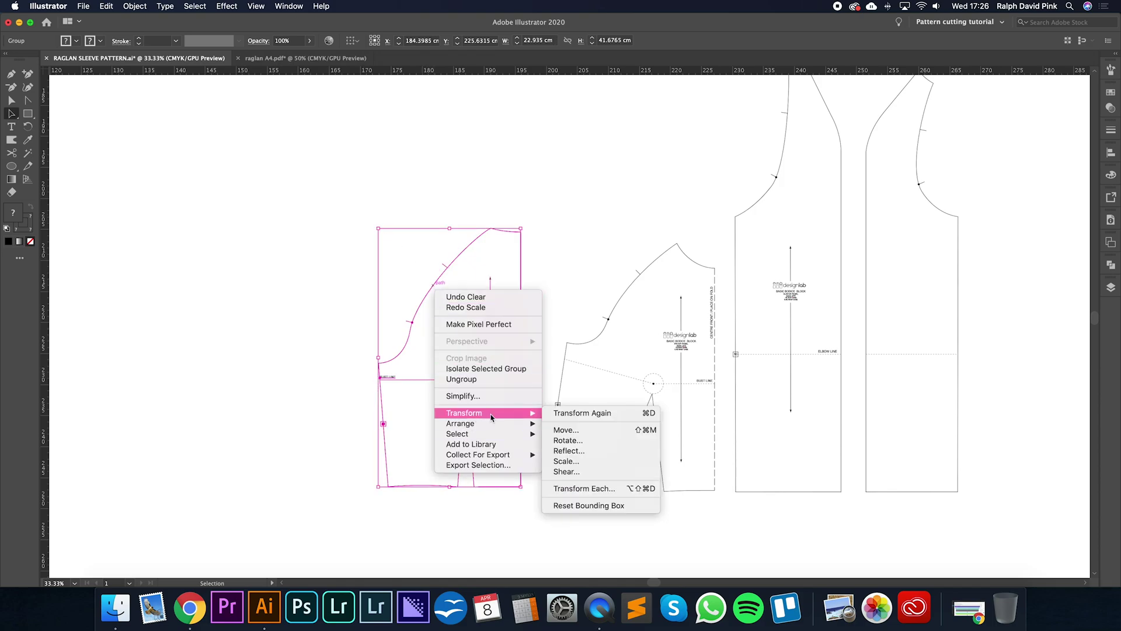
{"action": "left_click", "coordinate": [566, 461]}
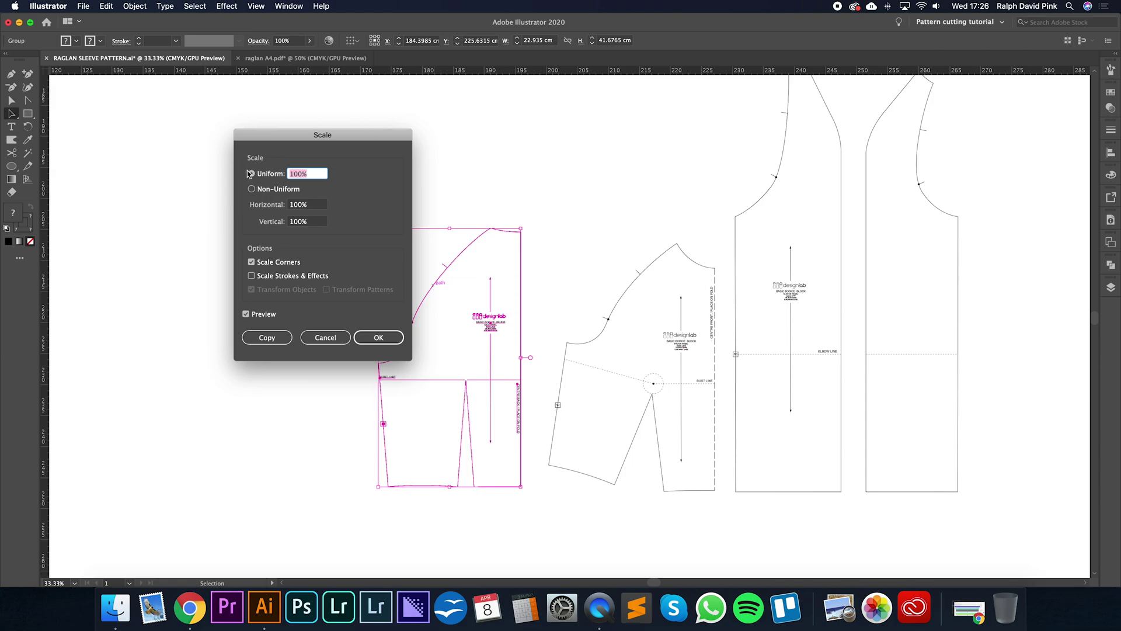
{"action": "type", "text": "10"}
{"action": "left_click_drag", "start_coordinate": [350, 134], "coordinate": [272, 171]}
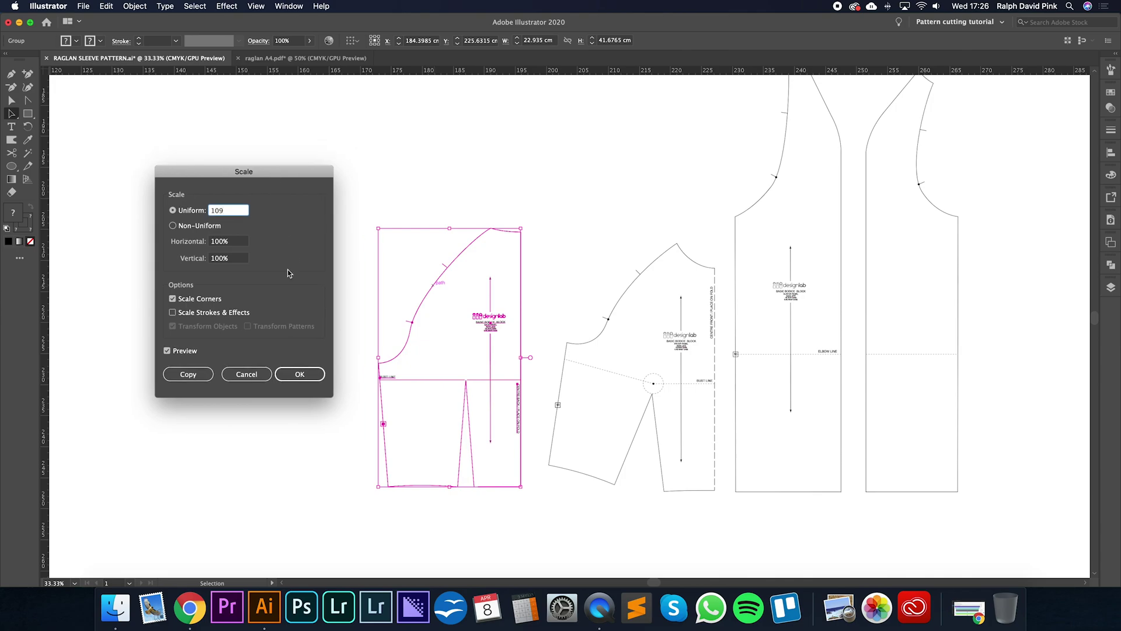
{"action": "left_click", "coordinate": [188, 375]}
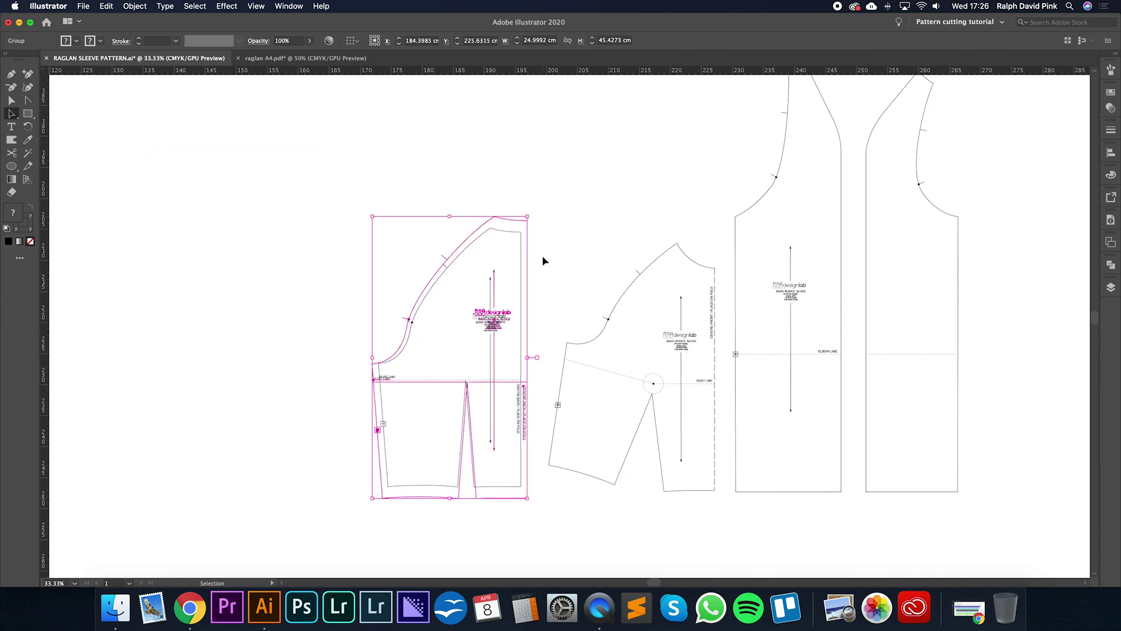
{"action": "left_click_drag", "start_coordinate": [529, 253], "coordinate": [521, 262]}
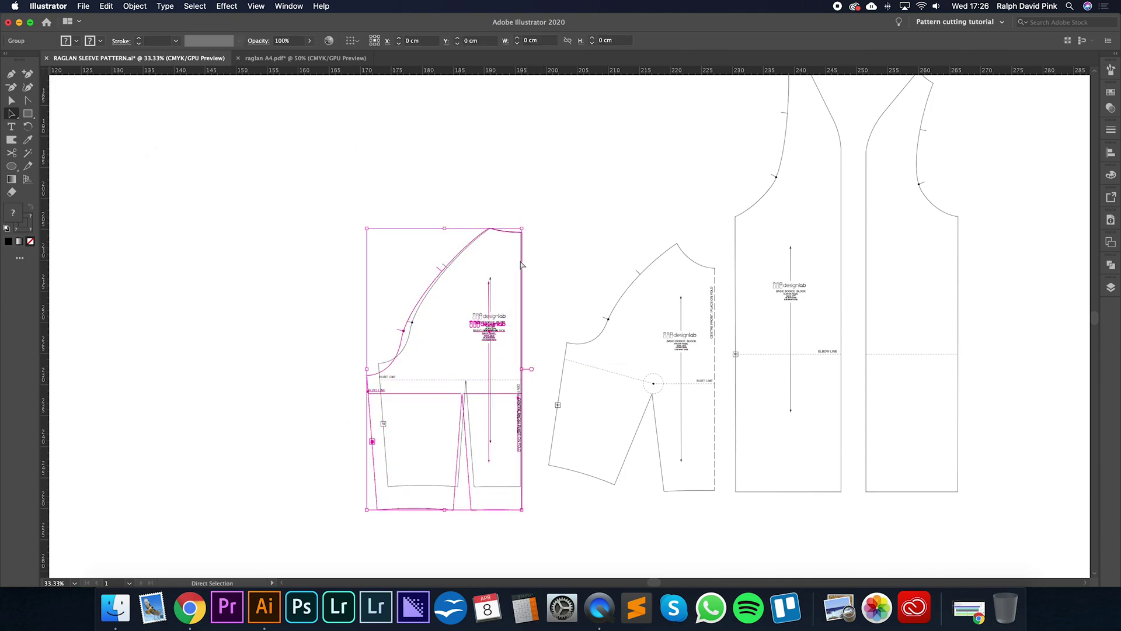
{"action": "key", "text": "super+equal"}
{"action": "key", "text": "Left"}
{"action": "key", "text": "Left"}
{"action": "key", "text": "Left"}
{"action": "key", "text": "Left"}
{"action": "key", "text": "Left"}
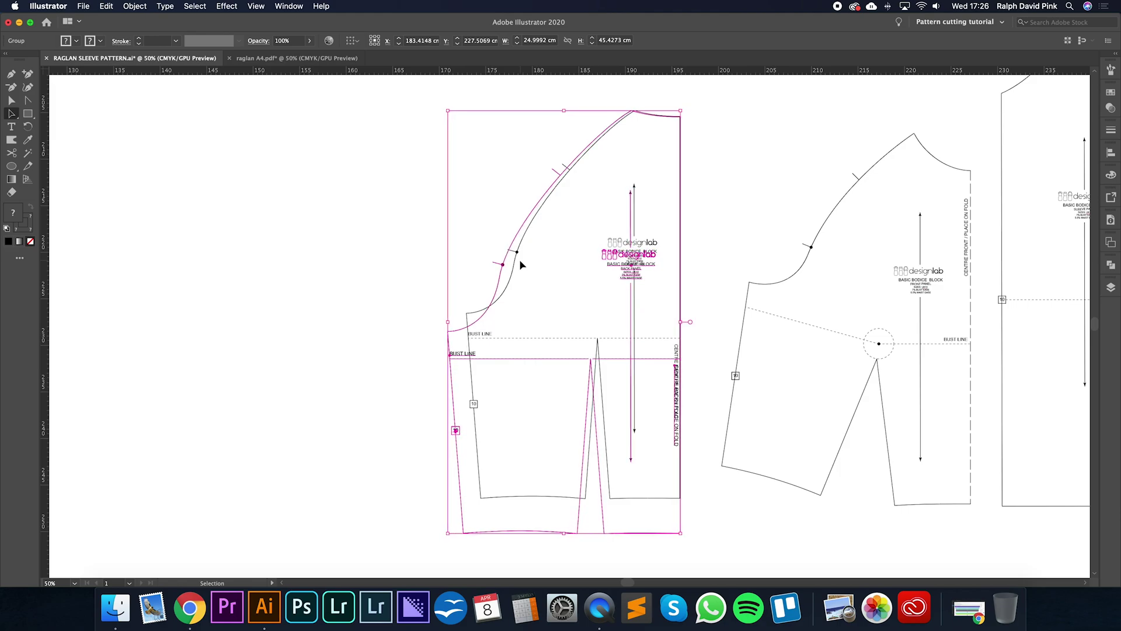
{"action": "key", "text": "Up"}
{"action": "scroll", "coordinate": [642, 245], "scroll_direction": "right", "scroll_amount": 2}
{"action": "scroll", "coordinate": [643, 245], "scroll_direction": "up", "scroll_amount": 1}
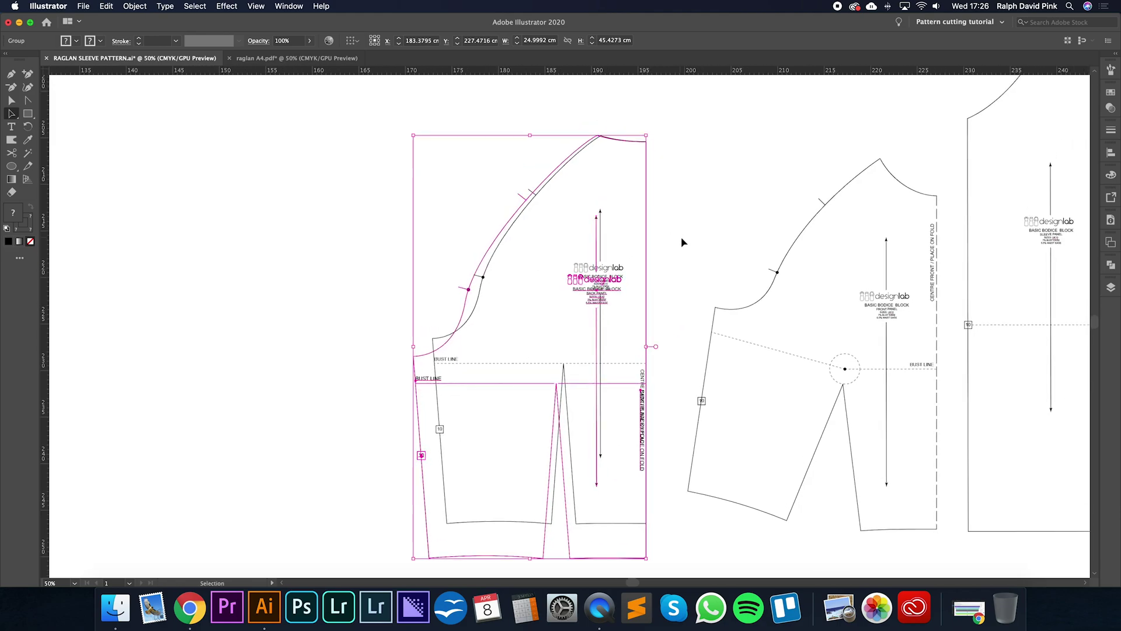
{"action": "left_click", "coordinate": [505, 334]}
{"action": "scroll", "coordinate": [507, 327], "scroll_direction": "down", "scroll_amount": 1}
{"action": "scroll", "coordinate": [507, 327], "scroll_direction": "left", "scroll_amount": 1}
{"action": "key", "text": "a"}
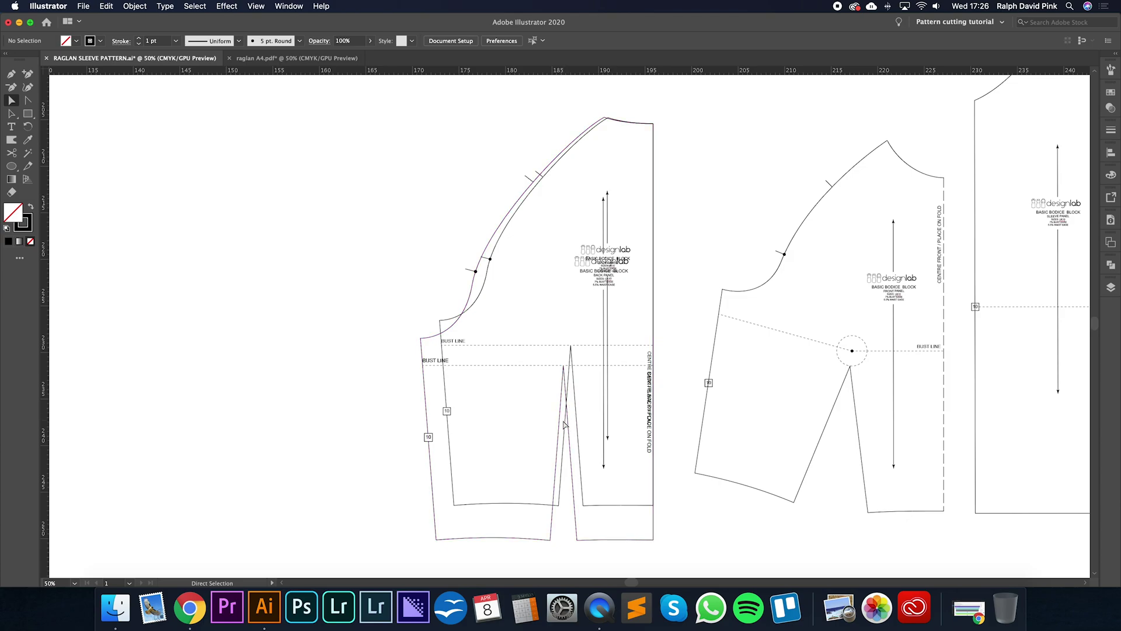
{"action": "key", "text": "v"}
{"action": "left_click", "coordinate": [428, 338]}
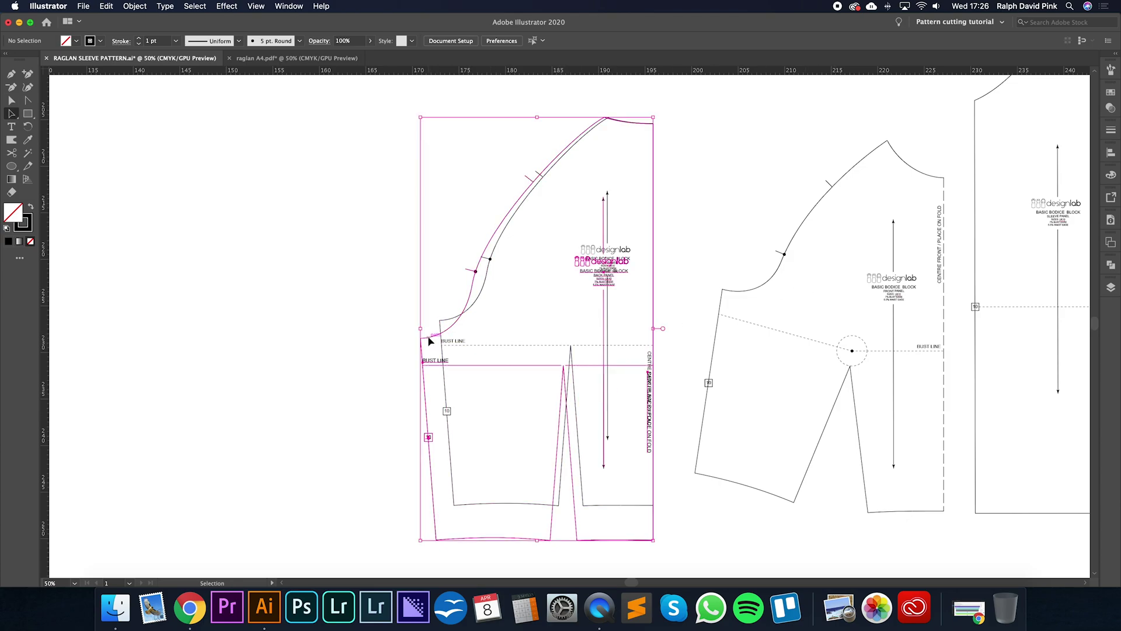
{"action": "key", "text": "Delete"}
{"action": "key", "text": "space"}
{"action": "left_click_drag", "start_coordinate": [548, 335], "coordinate": [509, 383]}
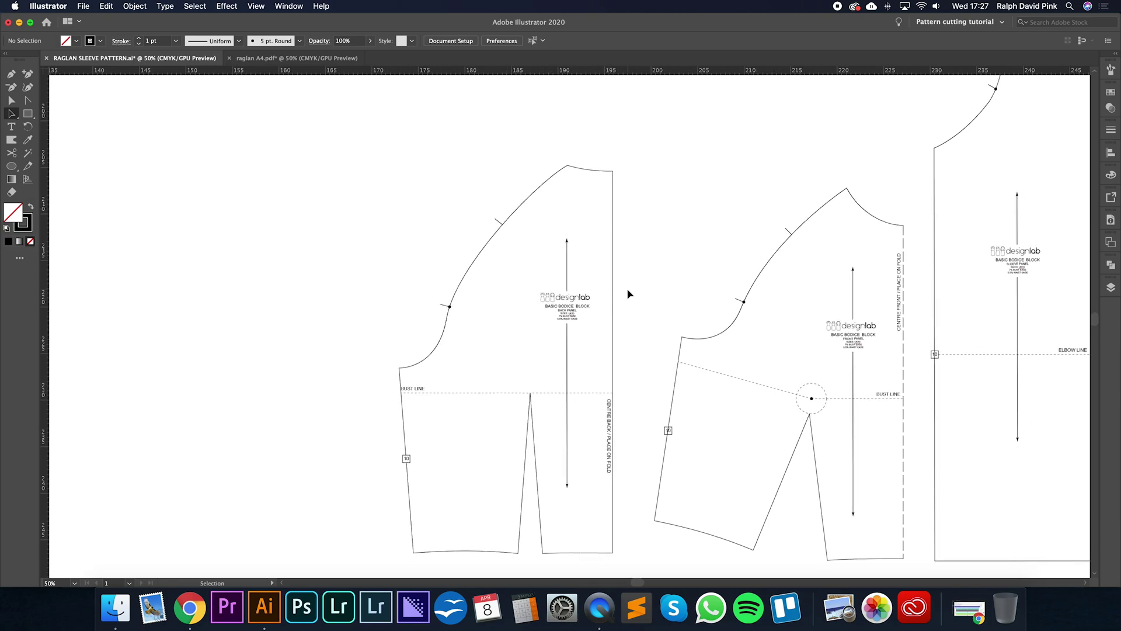
{"action": "key", "text": "v"}
{"action": "left_click", "coordinate": [410, 389]}
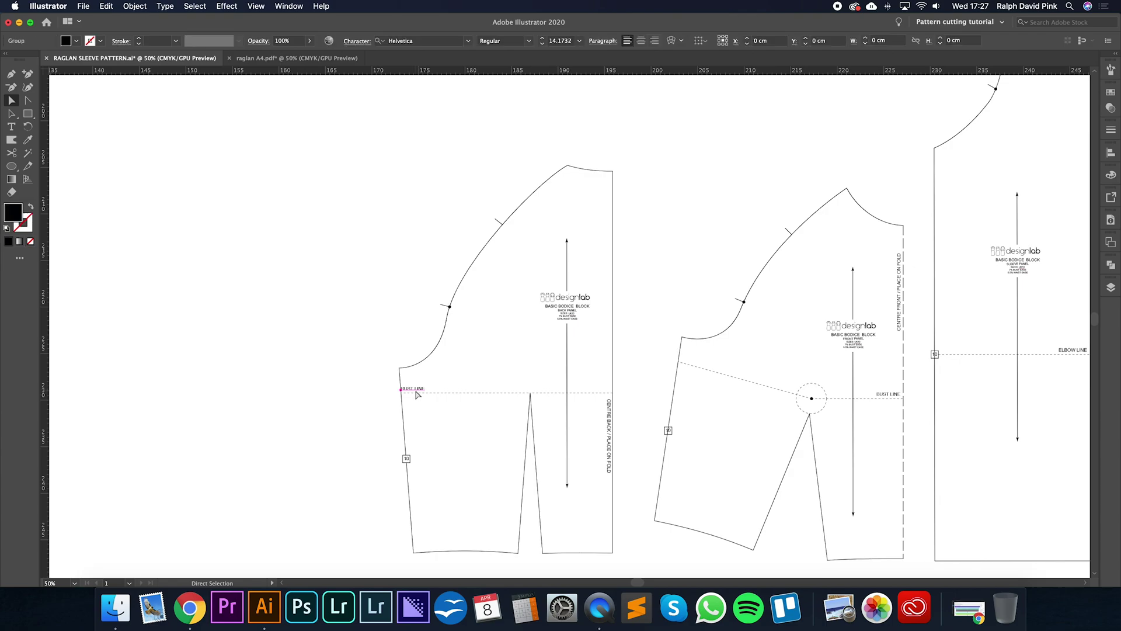
{"action": "left_click", "coordinate": [491, 375]}
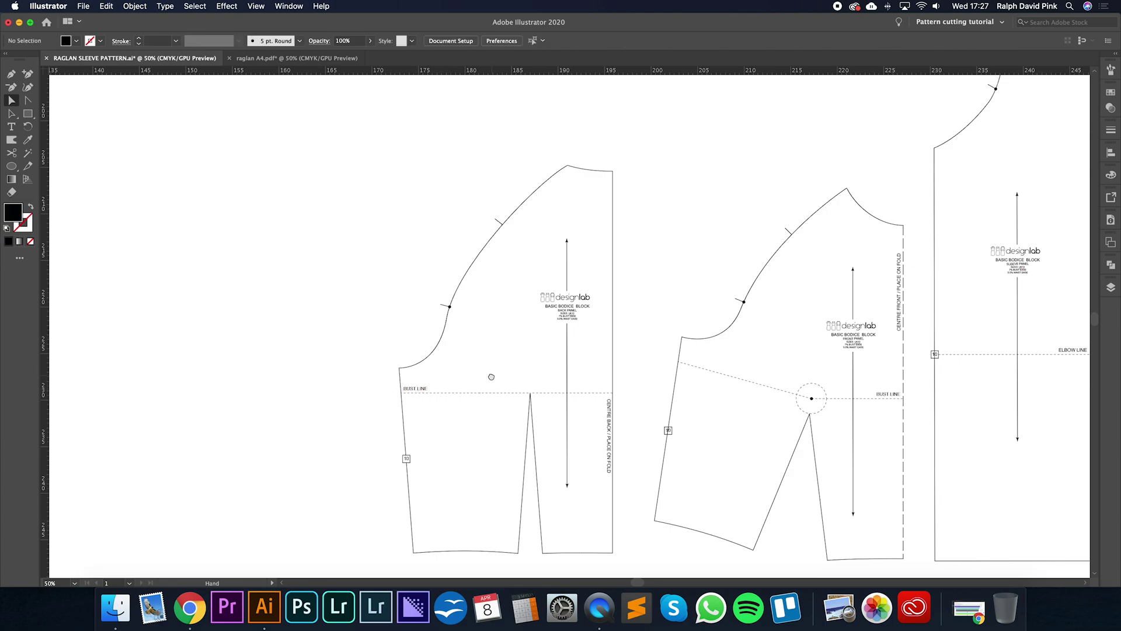
{"action": "left_click_drag", "start_coordinate": [490, 376], "coordinate": [424, 384]}
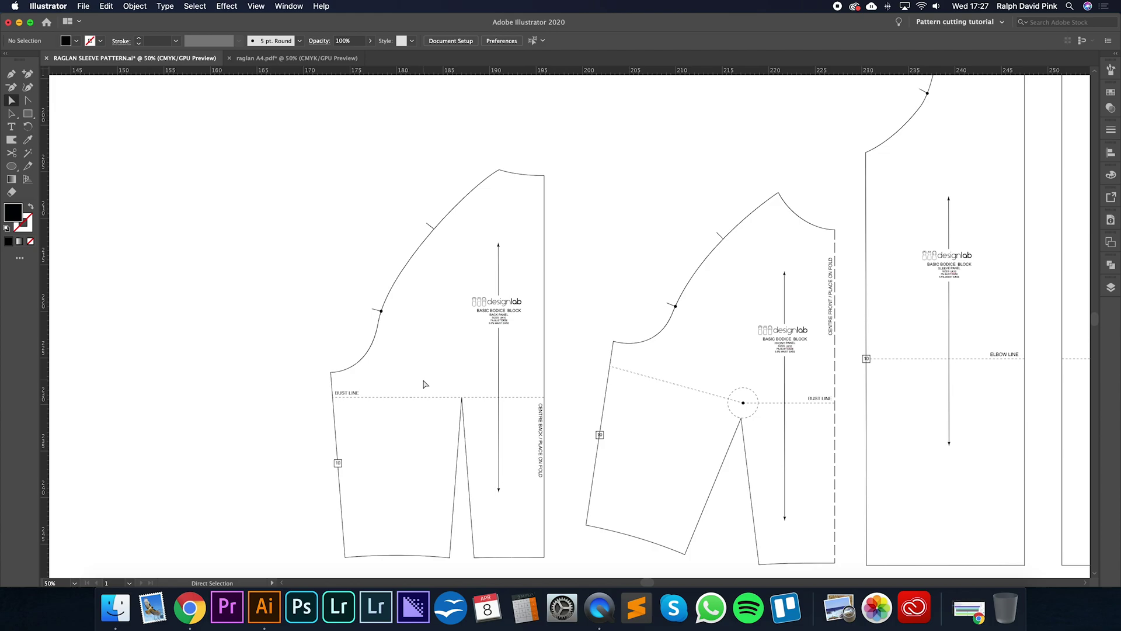
{"action": "key", "text": "super+minus"}
{"action": "left_click_drag", "start_coordinate": [654, 332], "coordinate": [606, 354]}
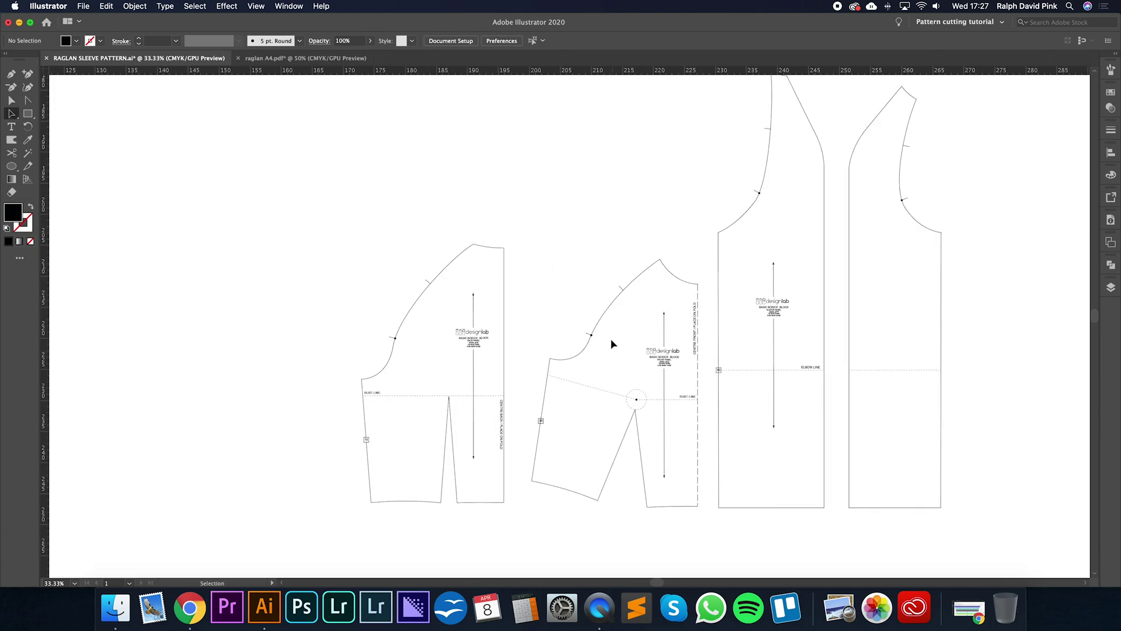
{"action": "scroll", "coordinate": [572, 280], "scroll_direction": "up", "scroll_amount": 3}
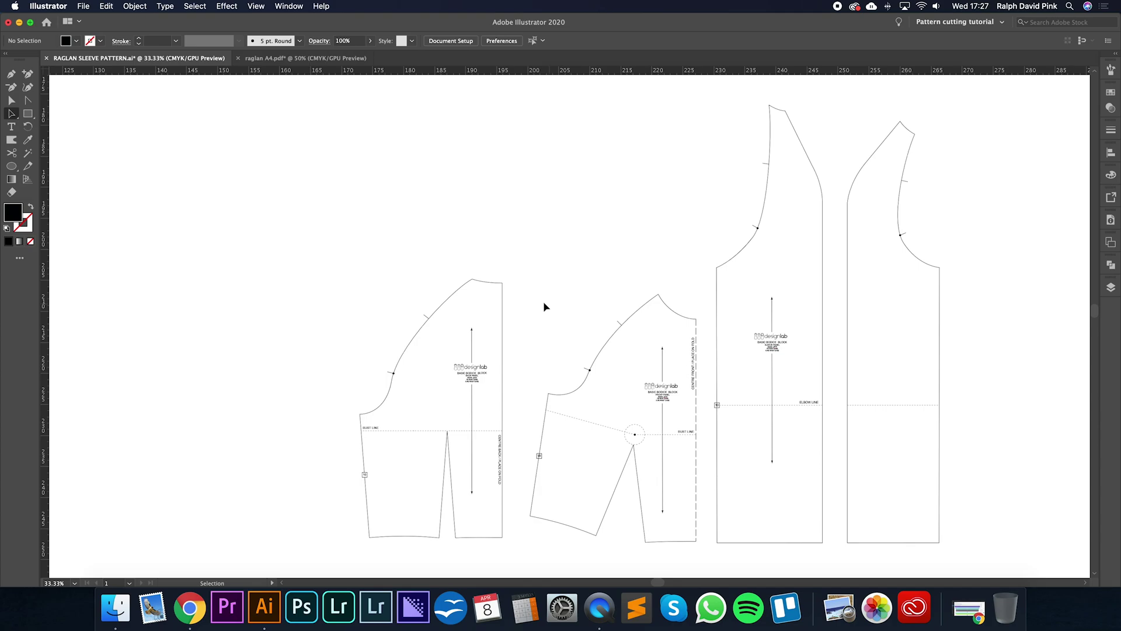
{"action": "key", "text": "super+plus"}
{"action": "left_click_drag", "start_coordinate": [481, 308], "coordinate": [558, 303]}
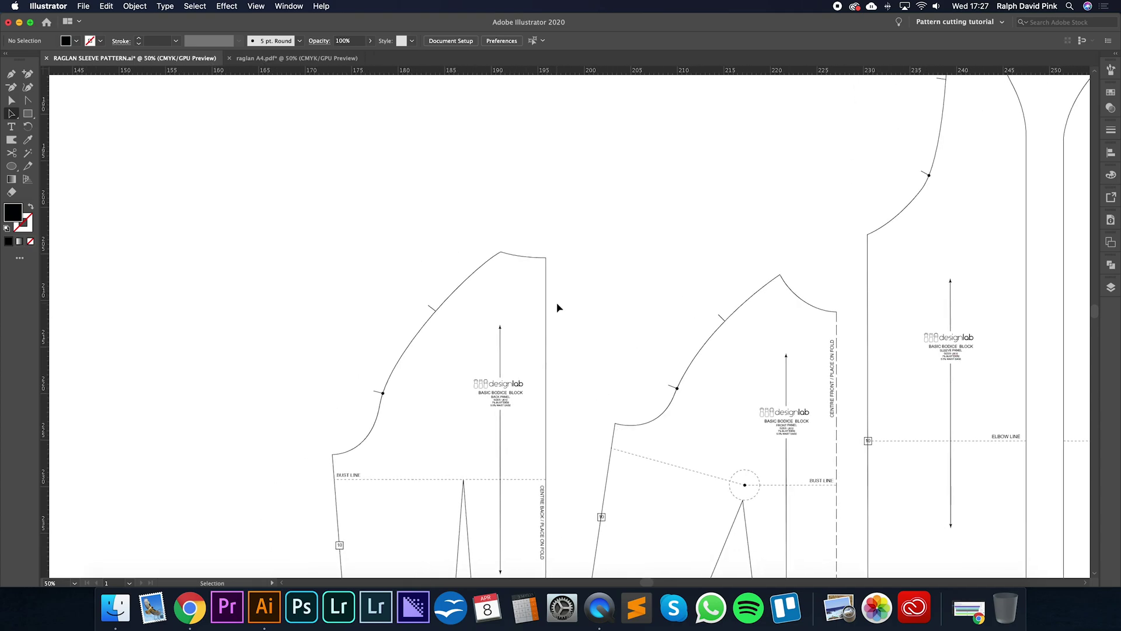
{"action": "key", "text": "super+equal"}
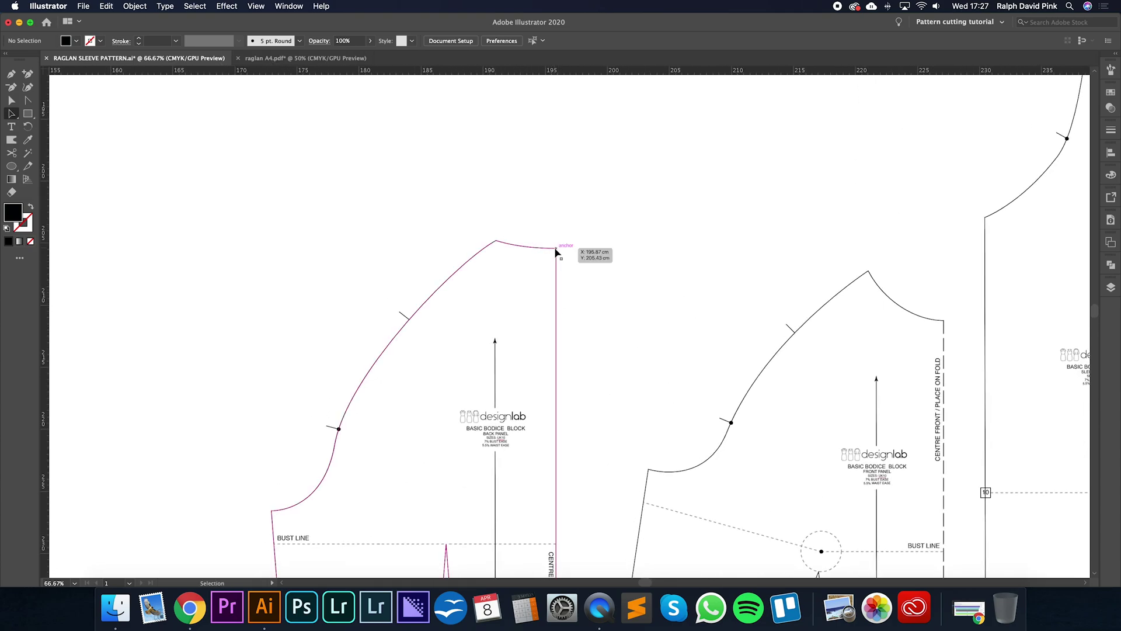
Draw guide lines up from the centre-back neck and shoulder neck points, dashed like the bust line.
{"action": "key", "text": "backslash"}
{"action": "left_click_drag", "start_coordinate": [556, 248], "coordinate": [556, 200]}
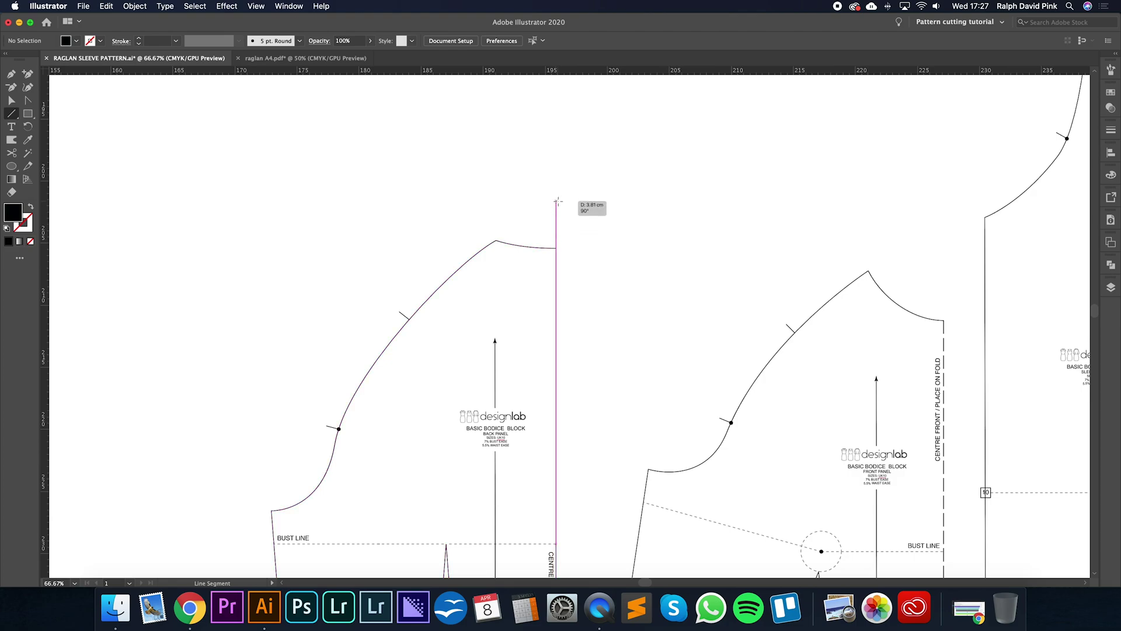
{"action": "left_click_drag", "start_coordinate": [496, 240], "coordinate": [487, 201]}
{"action": "key", "text": "a"}
{"action": "key", "text": "i"}
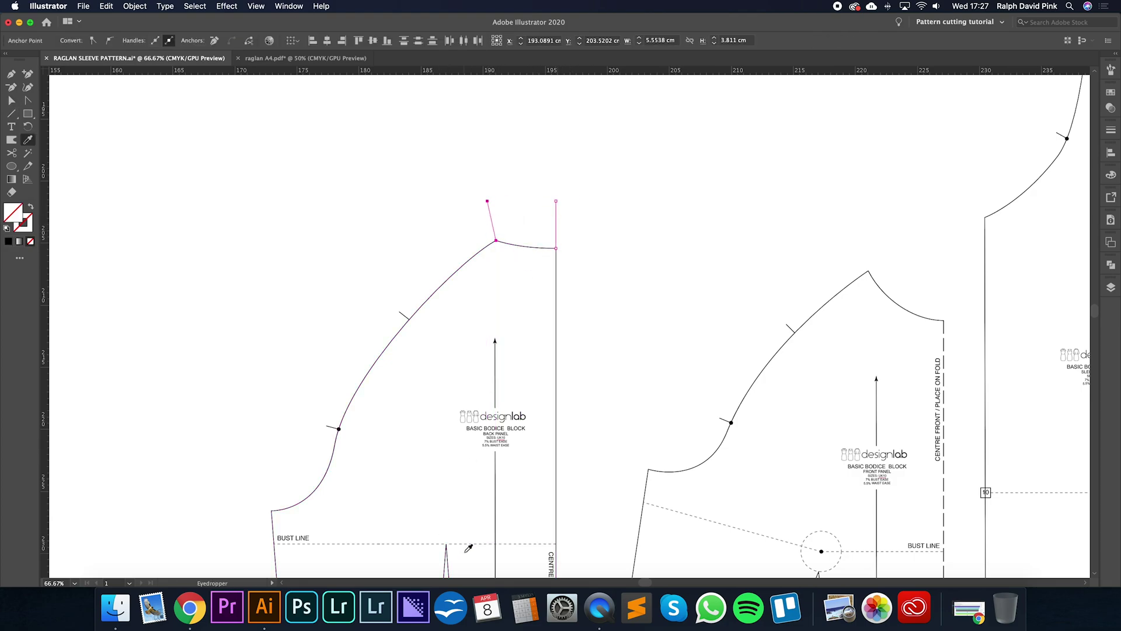
{"action": "left_click", "coordinate": [466, 543]}
{"action": "key", "text": "a"}
{"action": "left_click", "coordinate": [632, 291]}
{"action": "left_click_drag", "start_coordinate": [632, 291], "coordinate": [679, 270]}
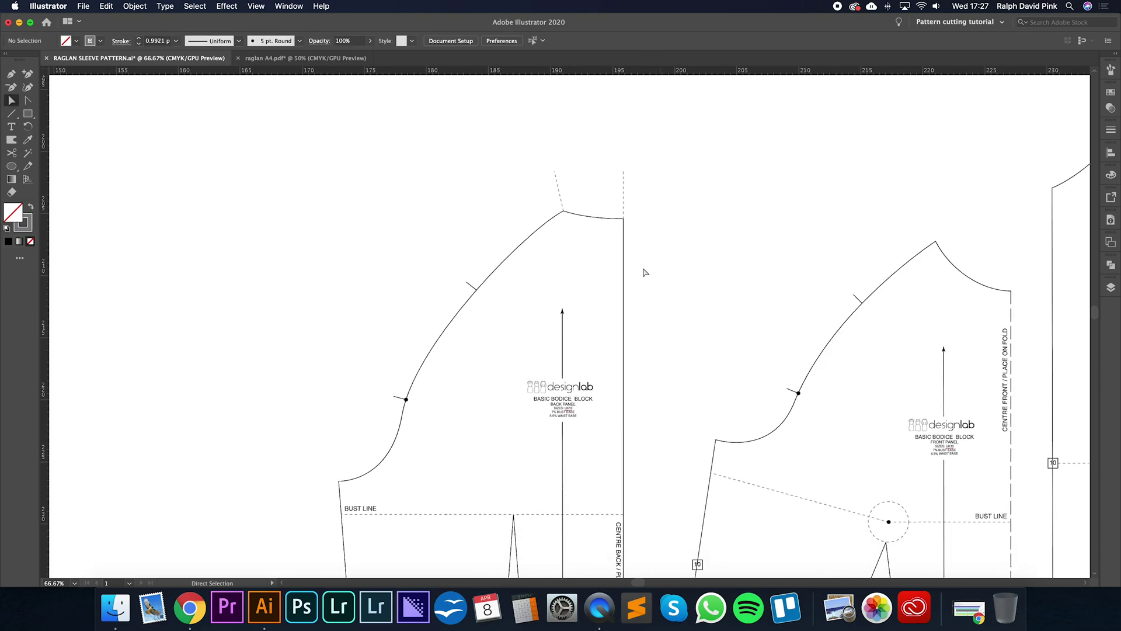
Draw guide lines out from the armhole notch, side hem, dart hem point and centre-back hem corners.
{"action": "key", "text": "backslash"}
{"action": "scroll", "coordinate": [651, 246], "scroll_direction": "left", "scroll_amount": 1}
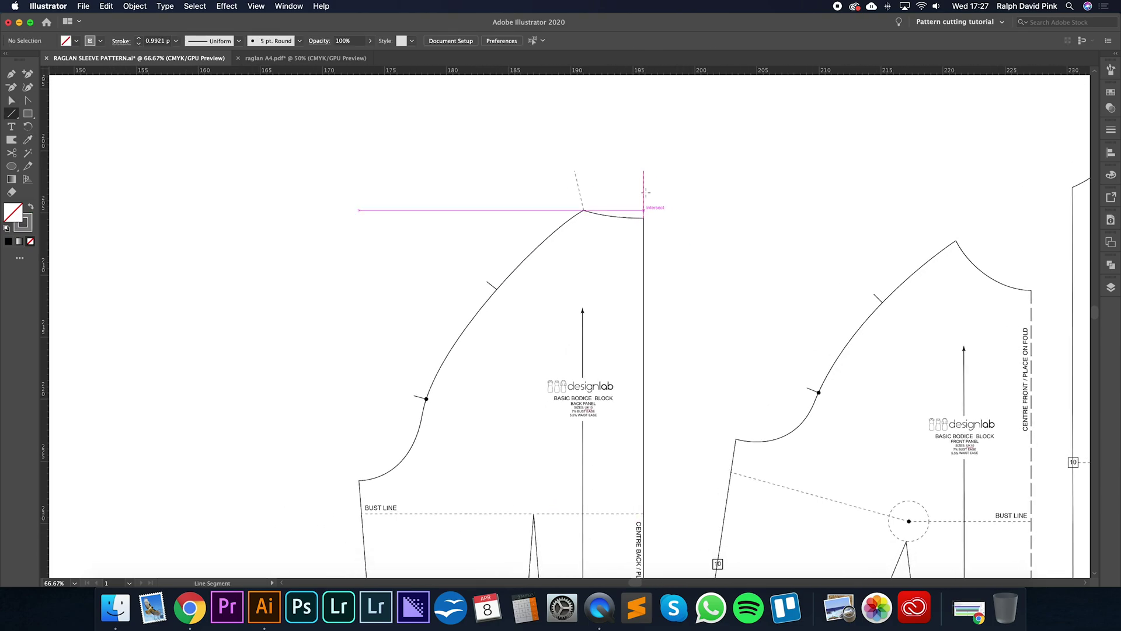
{"action": "mouse_move", "coordinate": [445, 415]}
{"action": "left_mouse_down"}
{"action": "mouse_move", "coordinate": [518, 323]}
{"action": "mouse_move", "coordinate": [470, 291]}
{"action": "left_mouse_up"}
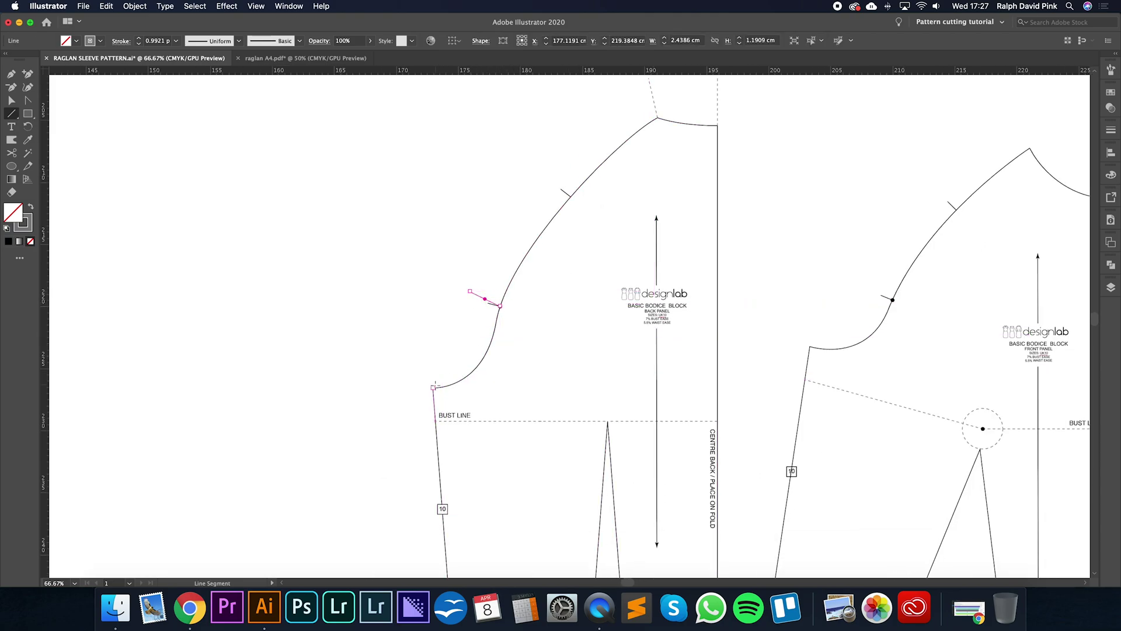
{"action": "scroll", "coordinate": [568, 204], "scroll_direction": "down", "scroll_amount": 5}
{"action": "scroll", "coordinate": [569, 204], "scroll_direction": "left", "scroll_amount": 1}
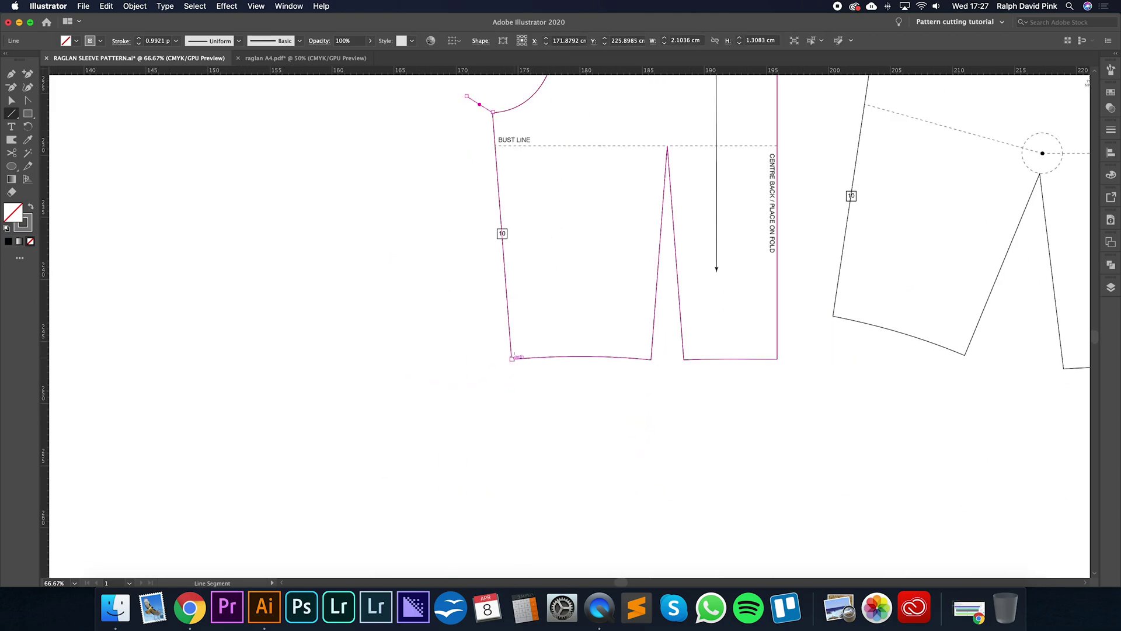
{"action": "left_click_drag", "start_coordinate": [512, 359], "coordinate": [487, 391]}
{"action": "mouse_move", "coordinate": [651, 360]}
{"action": "left_mouse_down"}
{"action": "mouse_move", "coordinate": [656, 383]}
{"action": "mouse_move", "coordinate": [676, 384]}
{"action": "left_mouse_up"}
{"action": "left_click_drag", "start_coordinate": [777, 359], "coordinate": [777, 384]}
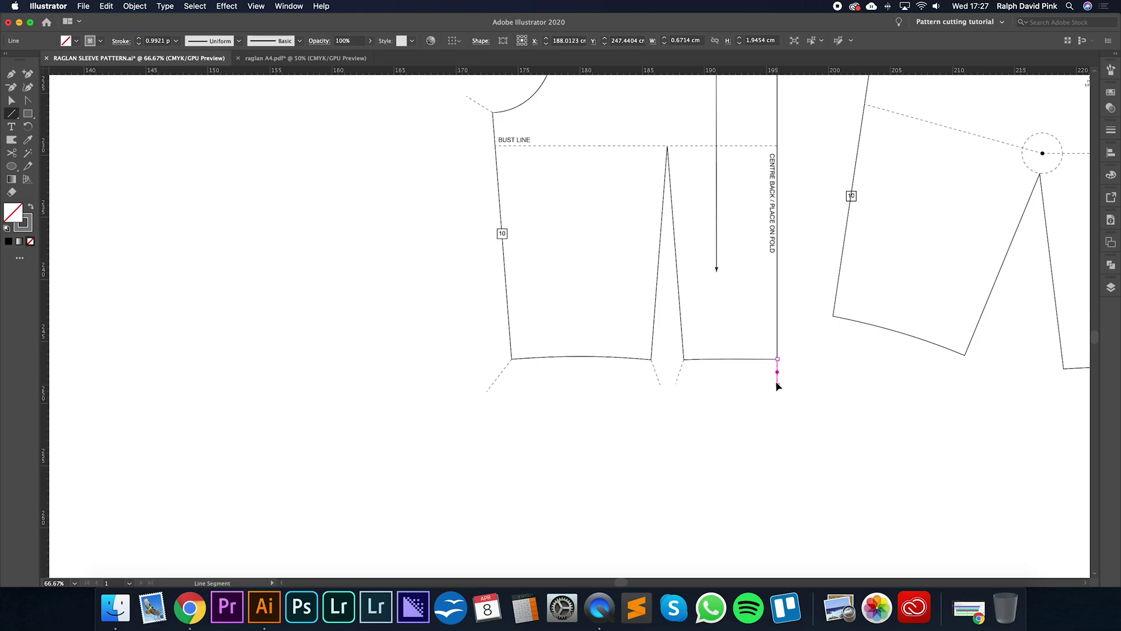
{"action": "left_click_drag", "start_coordinate": [699, 291], "coordinate": [678, 408]}
{"action": "key", "text": "v"}
{"action": "left_click", "coordinate": [585, 239]}
{"action": "key", "text": "super+minus"}
{"action": "left_click_drag", "start_coordinate": [574, 259], "coordinate": [575, 261]}
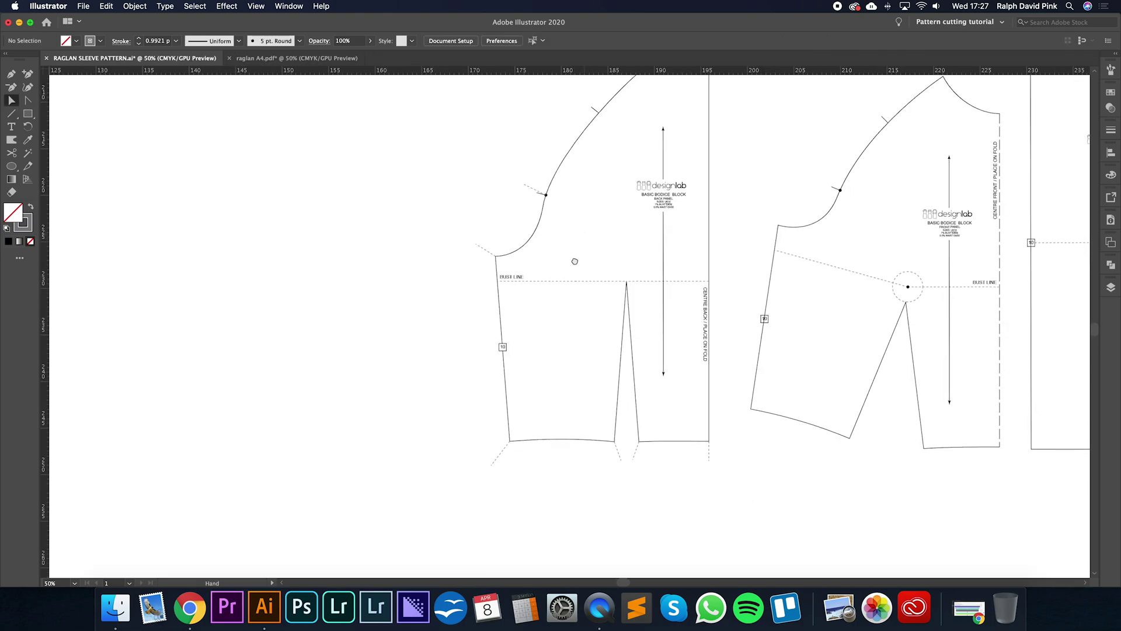
{"action": "scroll", "coordinate": [574, 261], "scroll_direction": "up", "scroll_amount": 6}
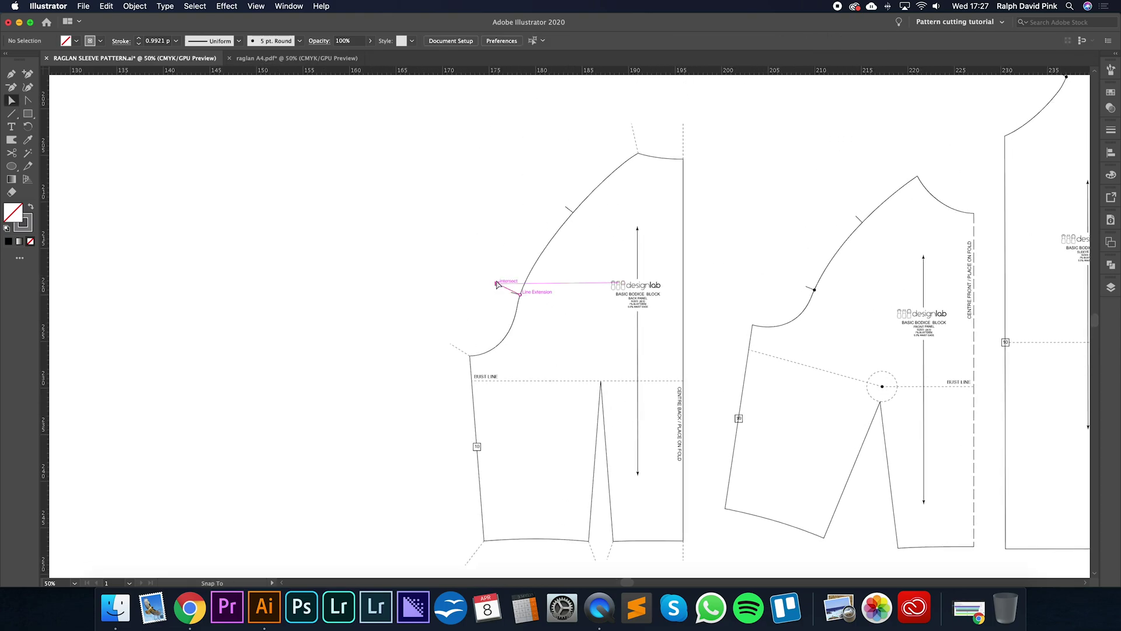
{"action": "left_click", "coordinate": [537, 271]}
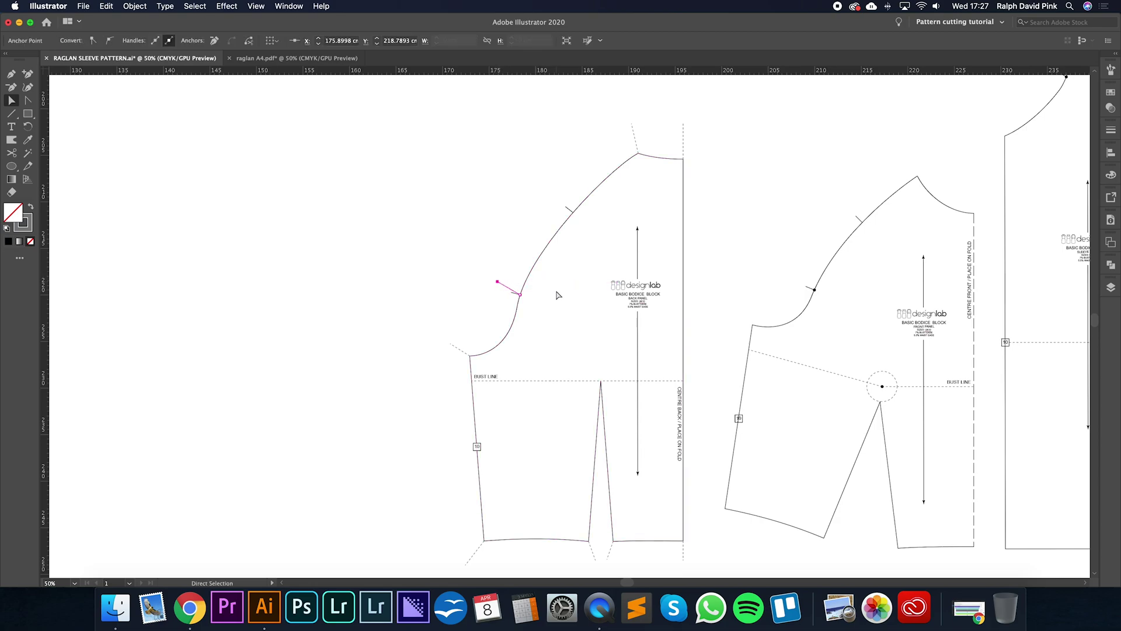
{"action": "left_click", "coordinate": [557, 295]}
{"action": "scroll", "coordinate": [543, 301], "scroll_direction": "right", "scroll_amount": 2}
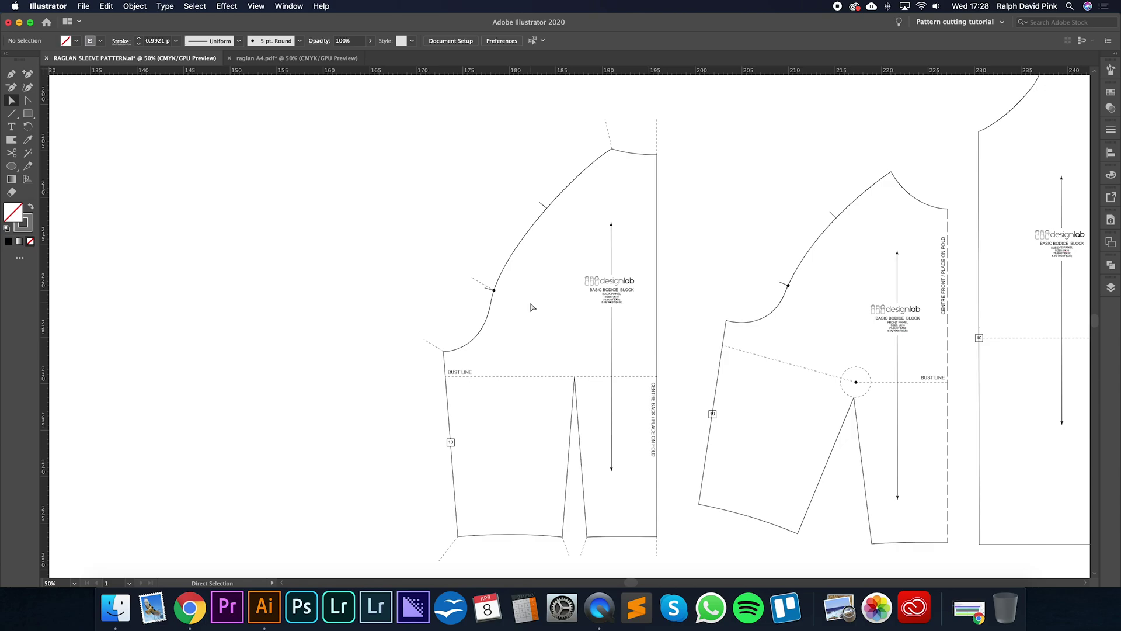
{"action": "key", "text": "super+plus"}
{"action": "left_click_drag", "start_coordinate": [562, 273], "coordinate": [559, 353]}
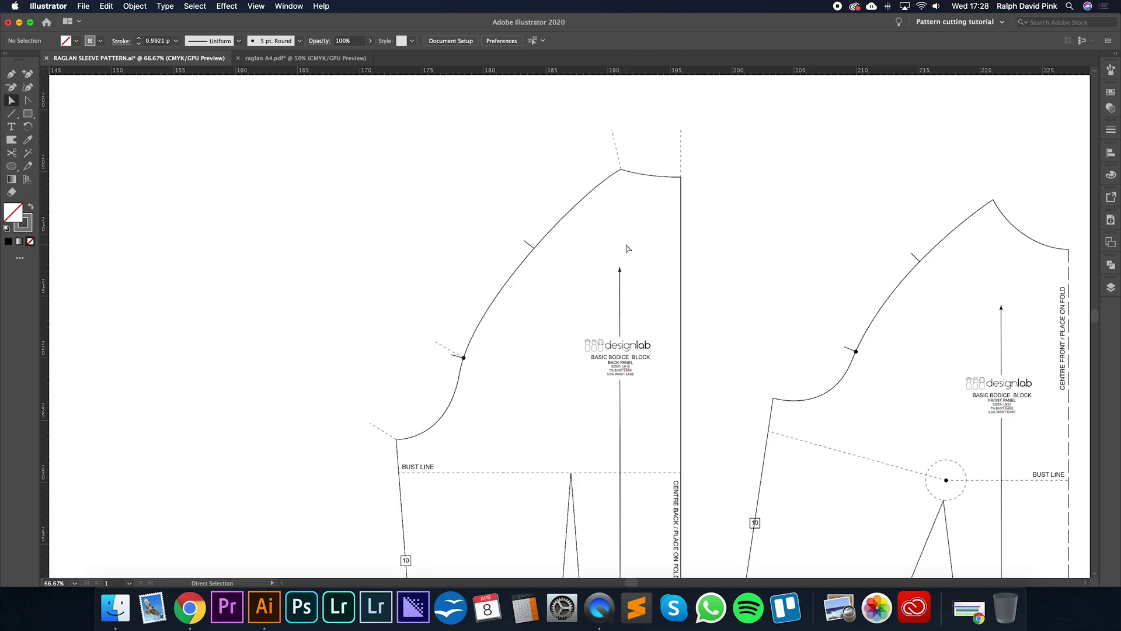
{"action": "key", "text": "super+equal"}
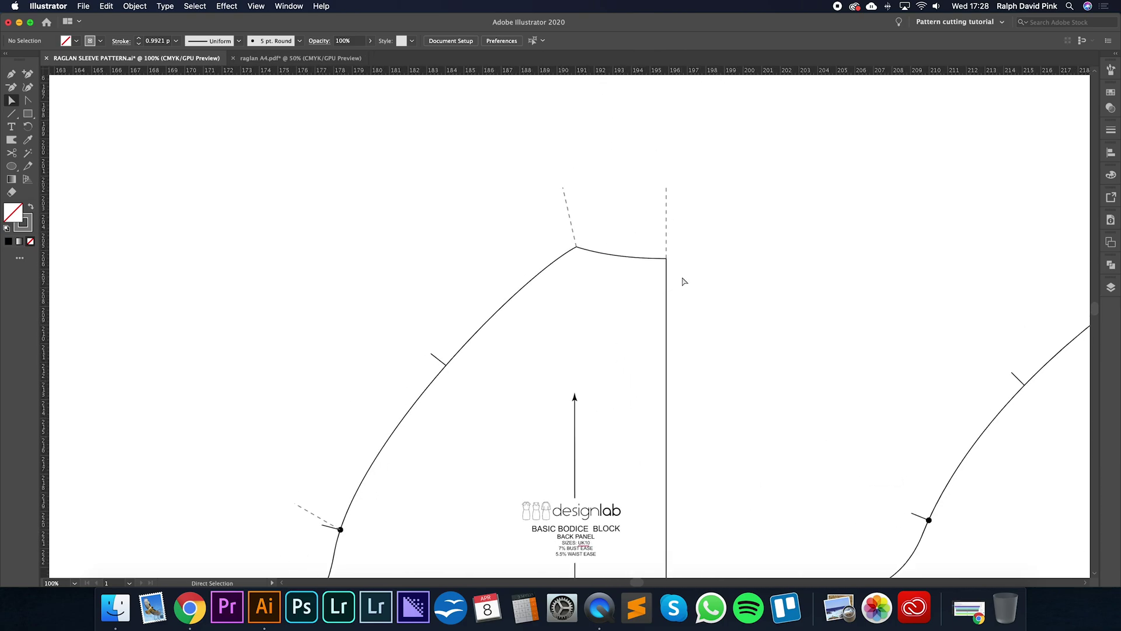
{"action": "left_click", "coordinate": [11, 166]}
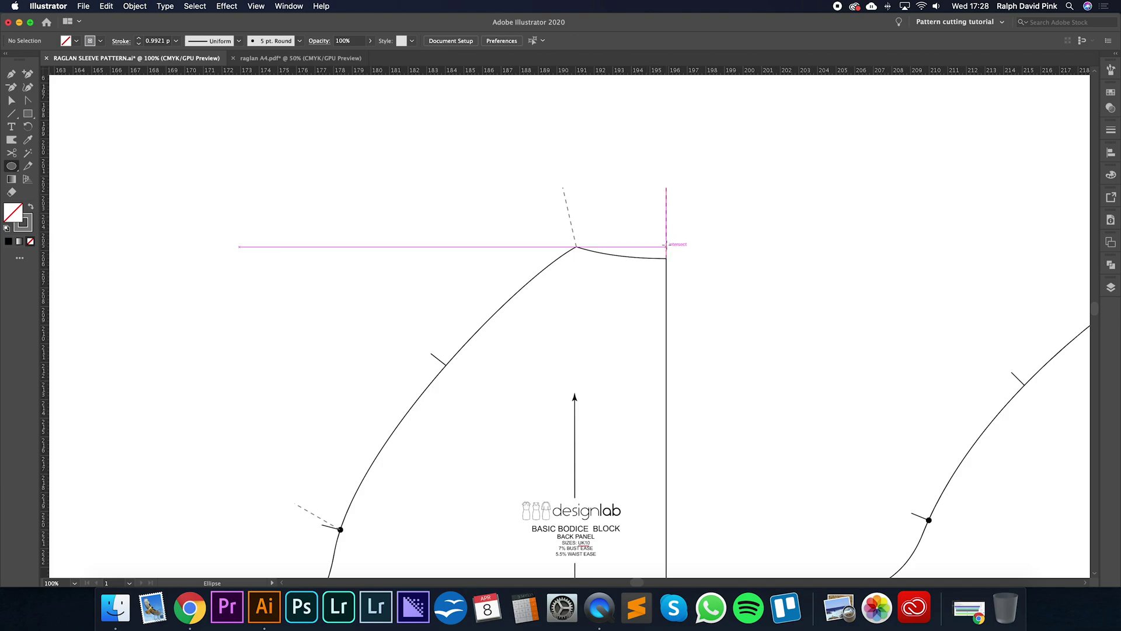
{"action": "scroll", "coordinate": [730, 291], "scroll_direction": "down", "scroll_amount": 2}
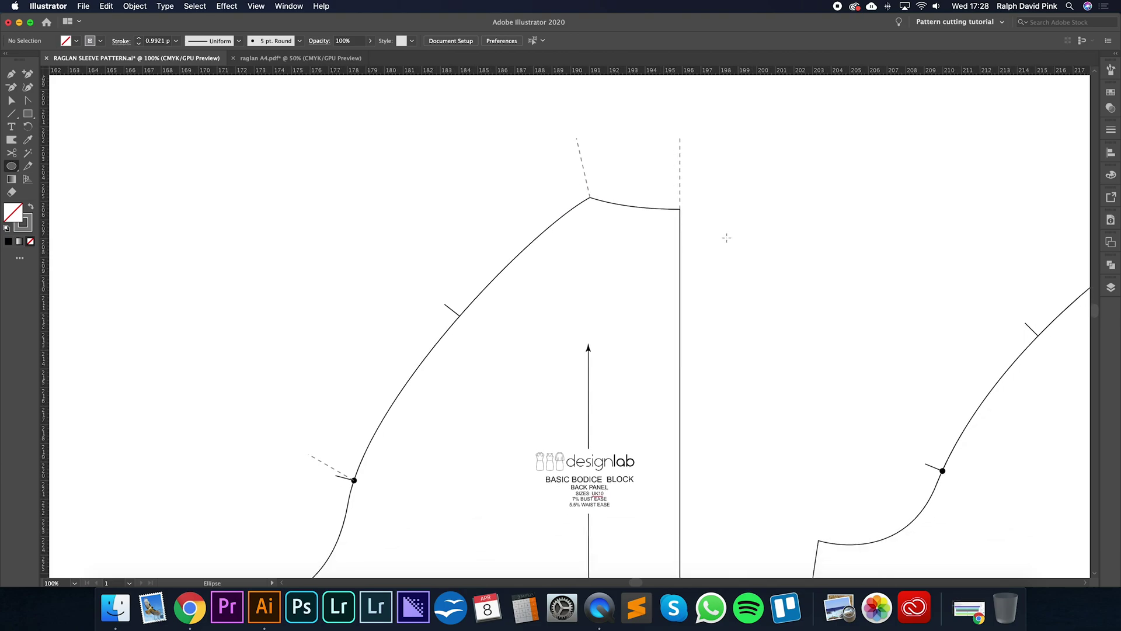
{"action": "scroll", "coordinate": [578, 196], "scroll_direction": "down", "scroll_amount": 5}
{"action": "scroll", "coordinate": [578, 196], "scroll_direction": "left", "scroll_amount": 2}
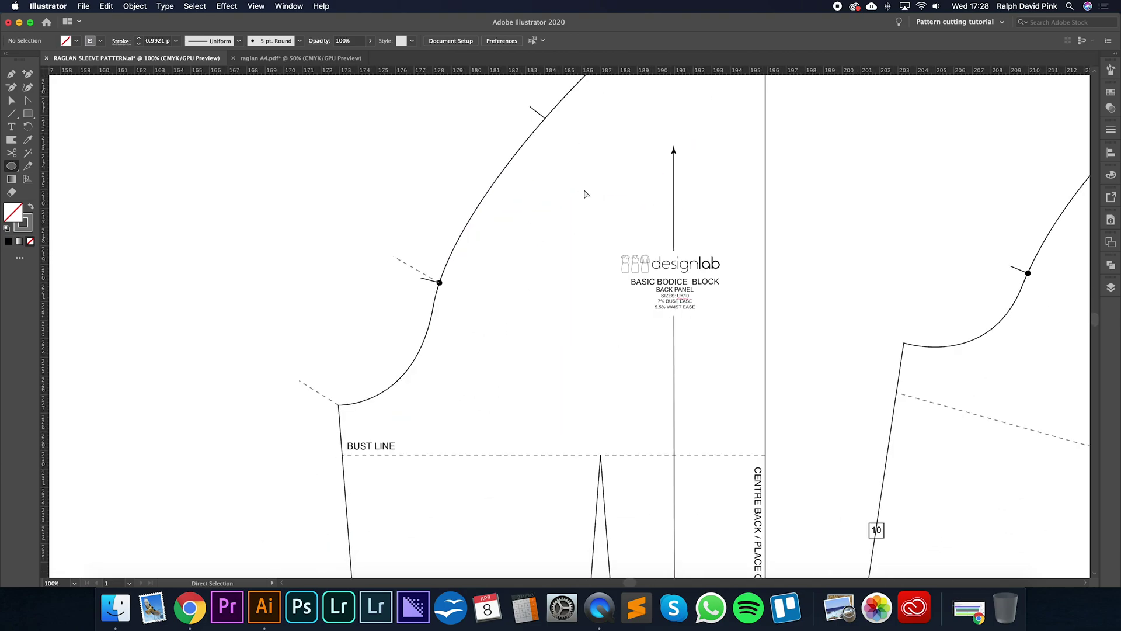
{"action": "key", "text": "super+minus"}
{"action": "key", "text": "super+minus"}
{"action": "left_click_drag", "start_coordinate": [667, 182], "coordinate": [619, 263]}
{"action": "key", "text": "super+equal"}
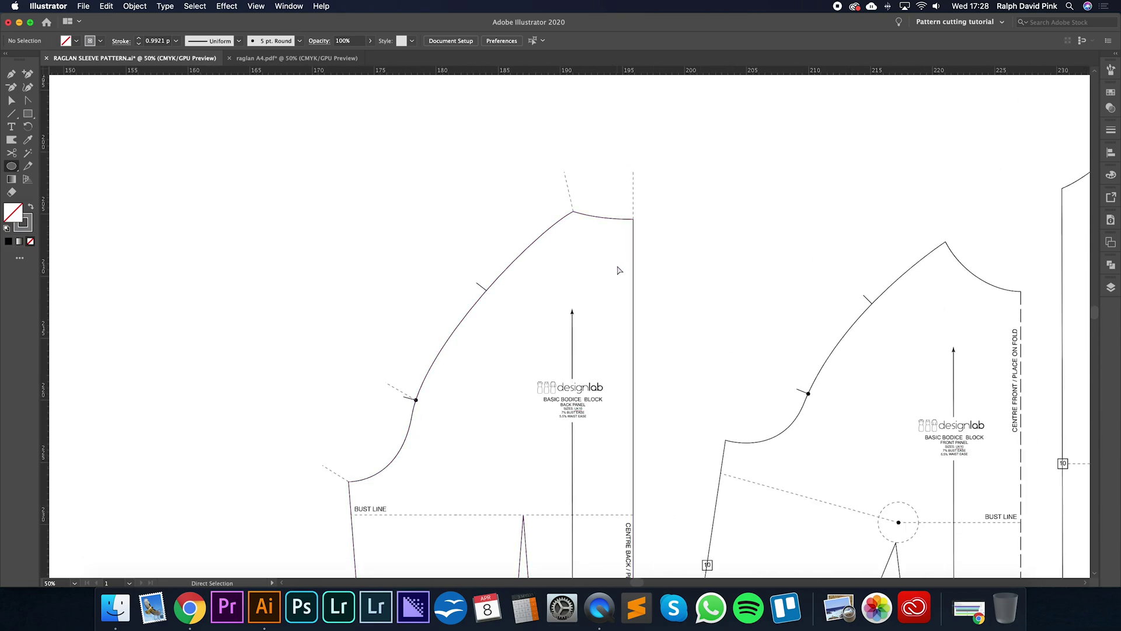
{"action": "scroll", "coordinate": [619, 270], "scroll_direction": "up", "scroll_amount": 4}
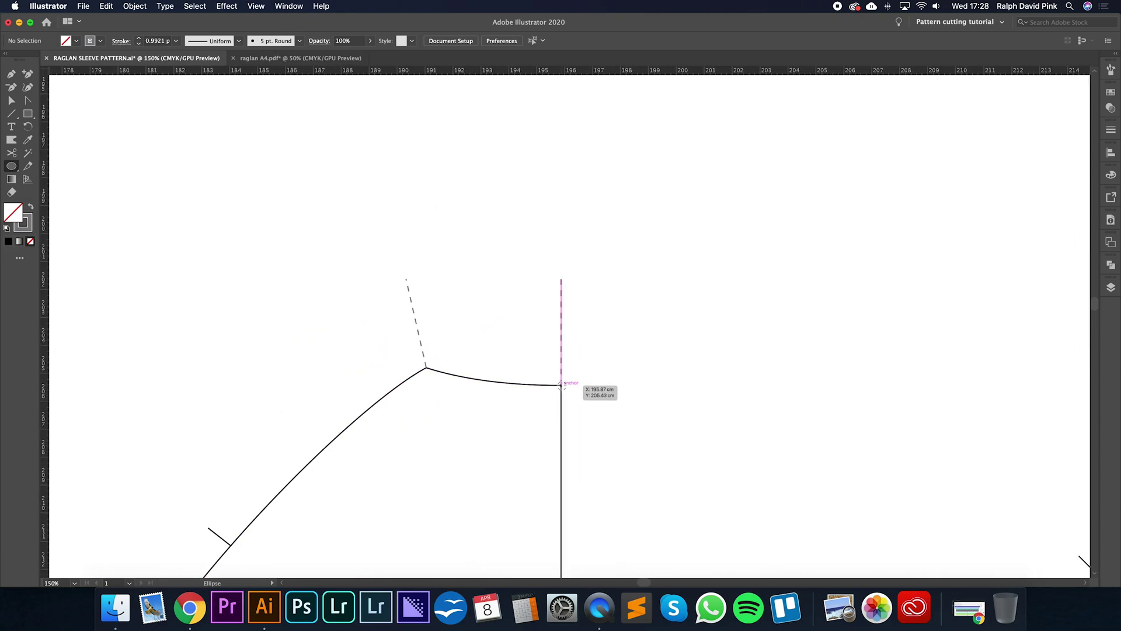
Draw a small circle at the centre-back neck corner and copy it 0.5 cm up.
{"action": "left_click_drag", "start_coordinate": [561, 385], "coordinate": [567, 390]}
{"action": "key", "text": "v"}
{"action": "left_click", "coordinate": [585, 366]}
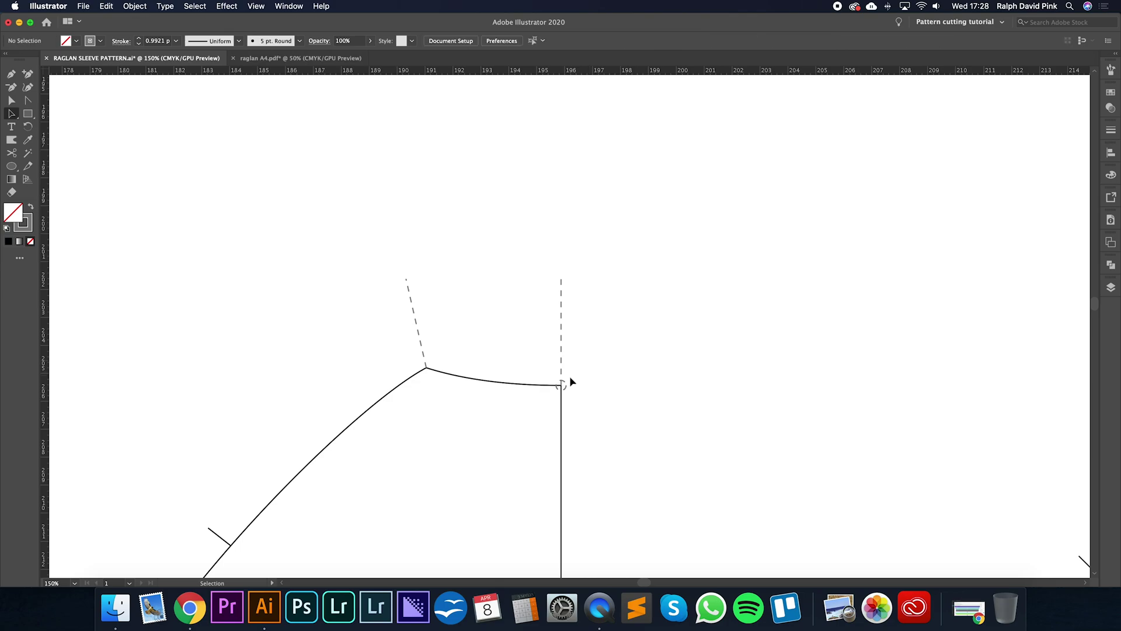
{"action": "left_click", "coordinate": [563, 385]}
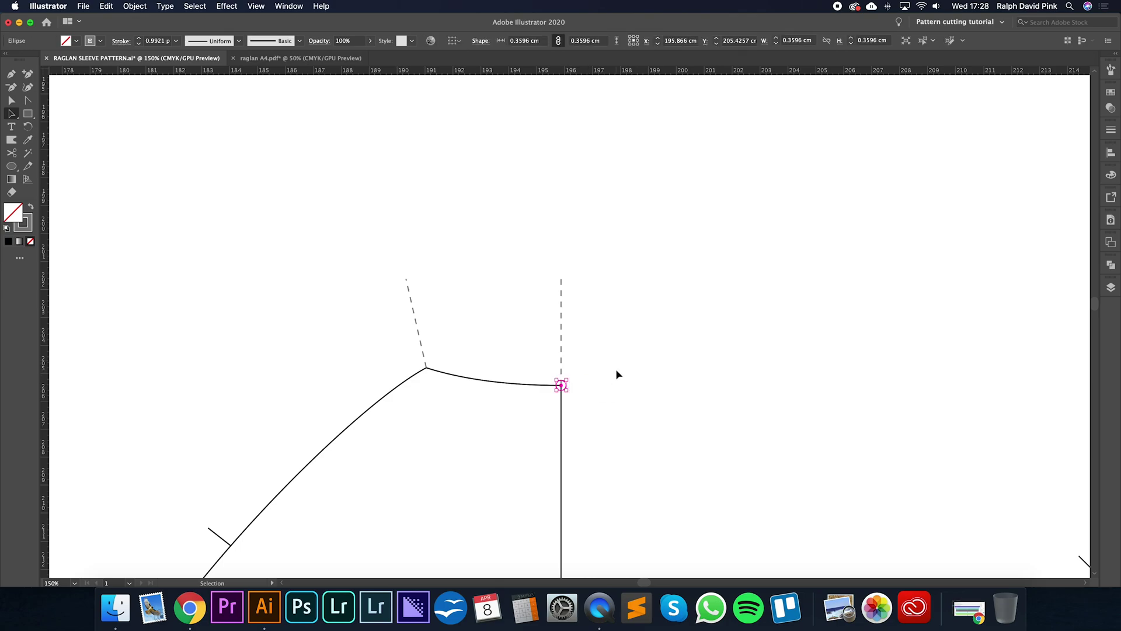
{"action": "key", "text": "Return"}
{"action": "key", "text": "Tab"}
{"action": "type", "text": "-"}
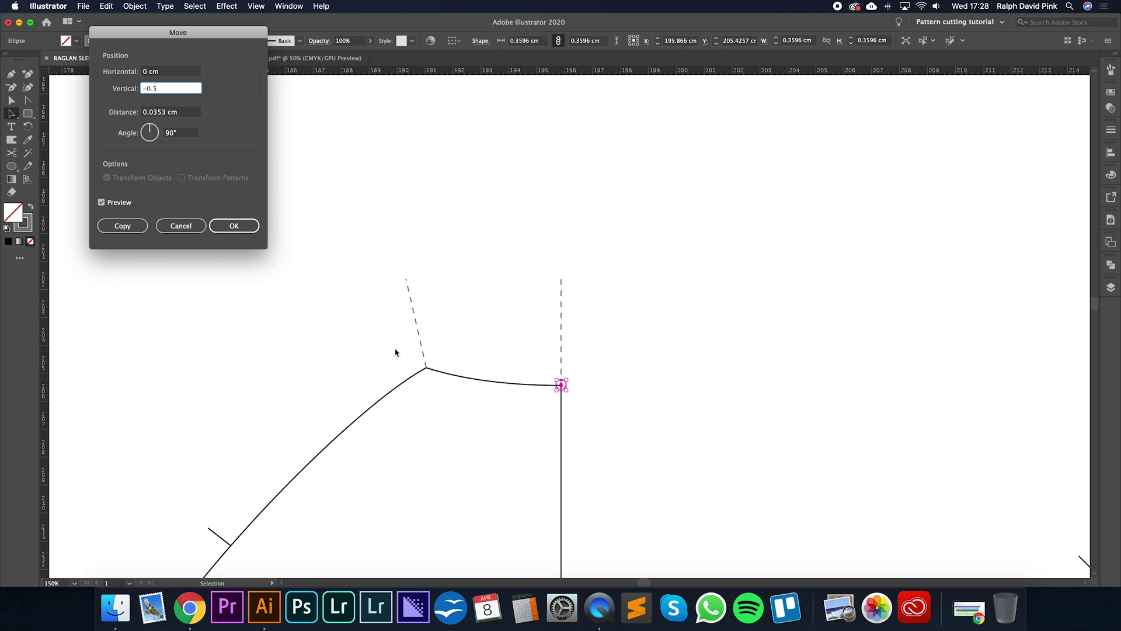
{"action": "left_click", "coordinate": [123, 225]}
{"action": "left_click", "coordinate": [605, 332]}
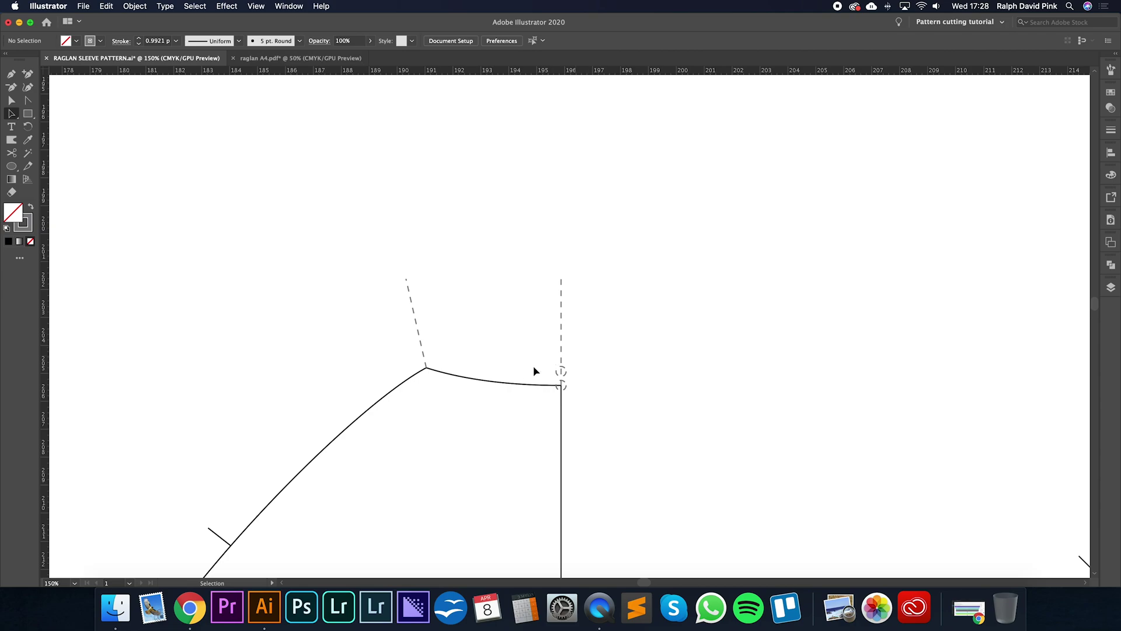
Copy a circle onto the shoulder-neck corner and move it 0.5 cm up.
{"action": "left_click_drag", "start_coordinate": [562, 373], "coordinate": [426, 367]}
{"action": "key", "text": "Return"}
{"action": "key", "text": "Tab"}
{"action": "type", "text": "-"}
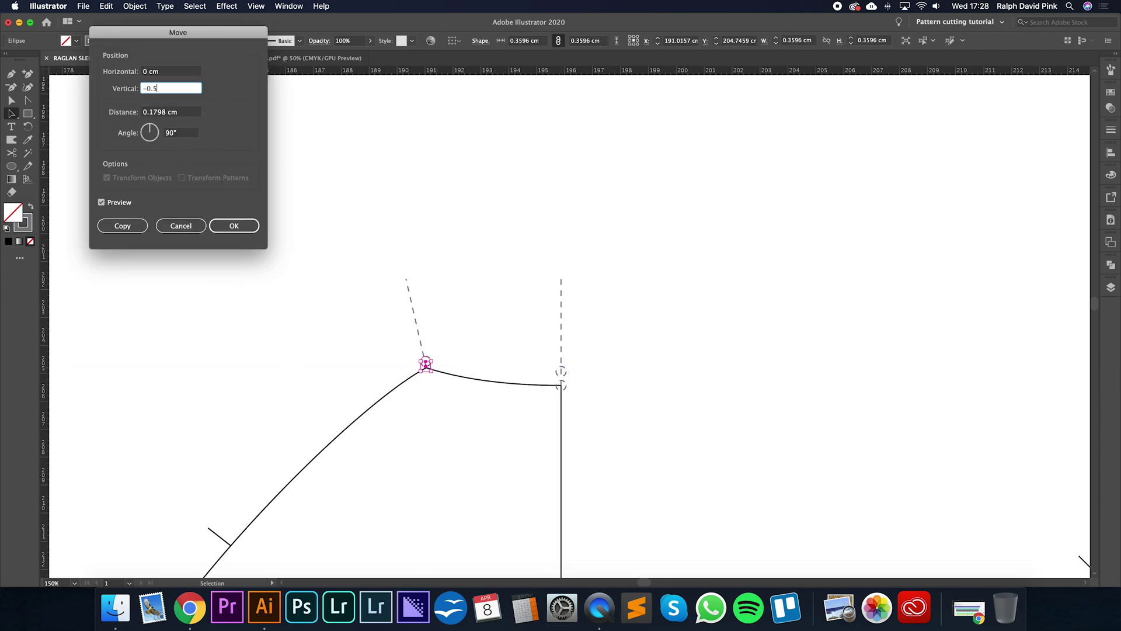
{"action": "type", "text": "0.5"}
{"action": "key", "text": "Return"}
Rotate the shoulder-neck circle pair so the upper circle sits on the dashed guide line.
{"action": "key", "text": "r"}
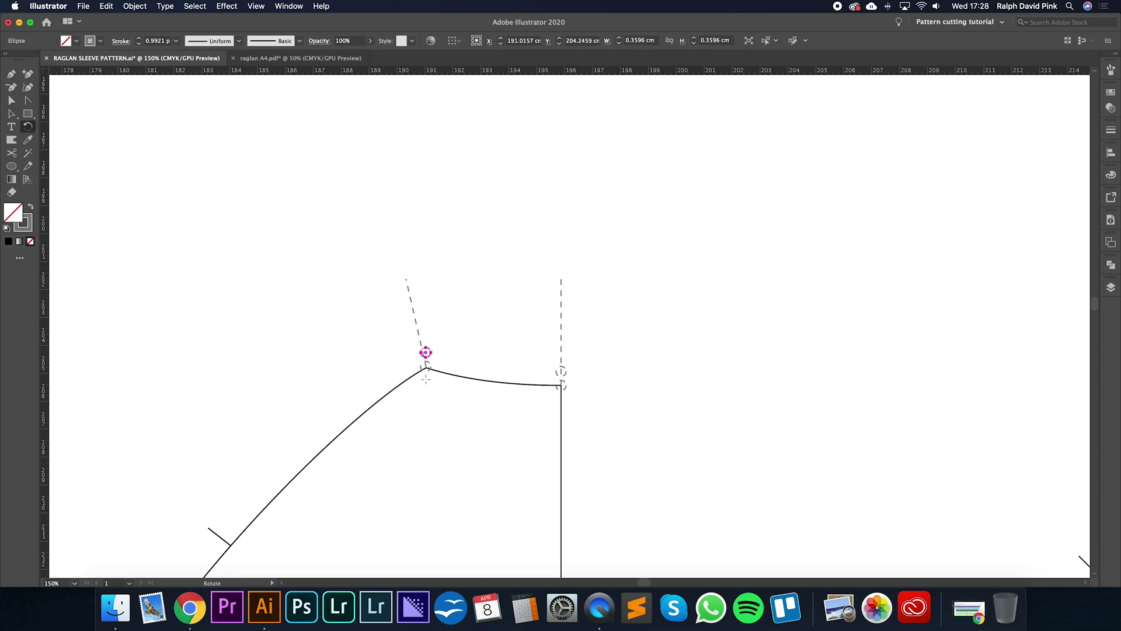
{"action": "key", "text": "super+equal"}
{"action": "key", "text": "super+equal"}
{"action": "key", "text": "super+equal"}
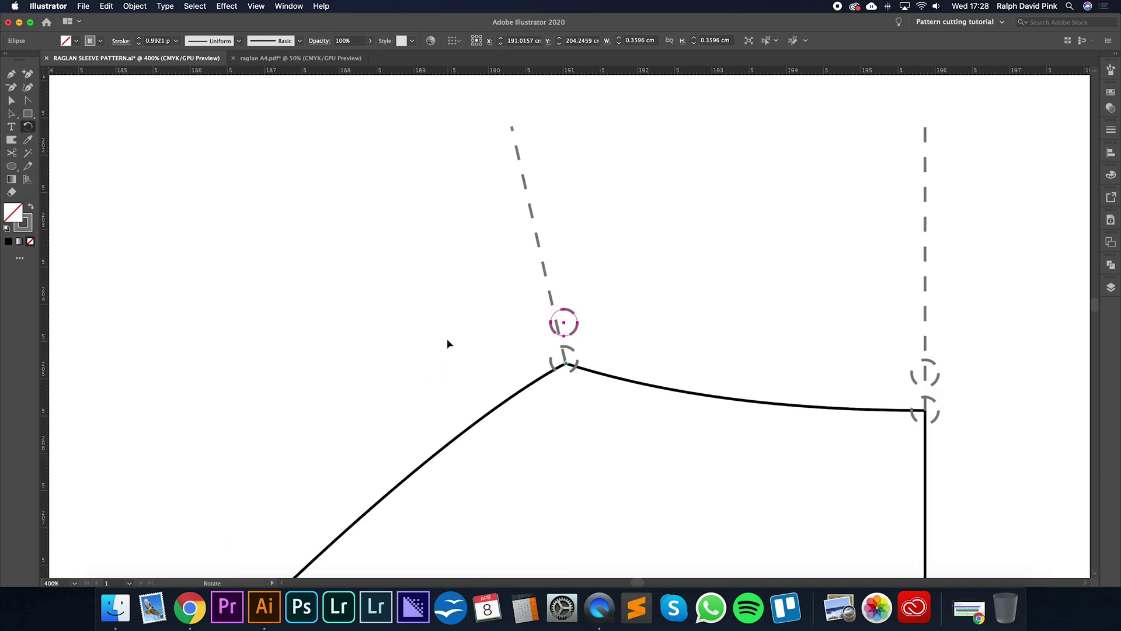
{"action": "key", "text": "v"}
{"action": "left_click", "coordinate": [577, 360], "text": "shift"}
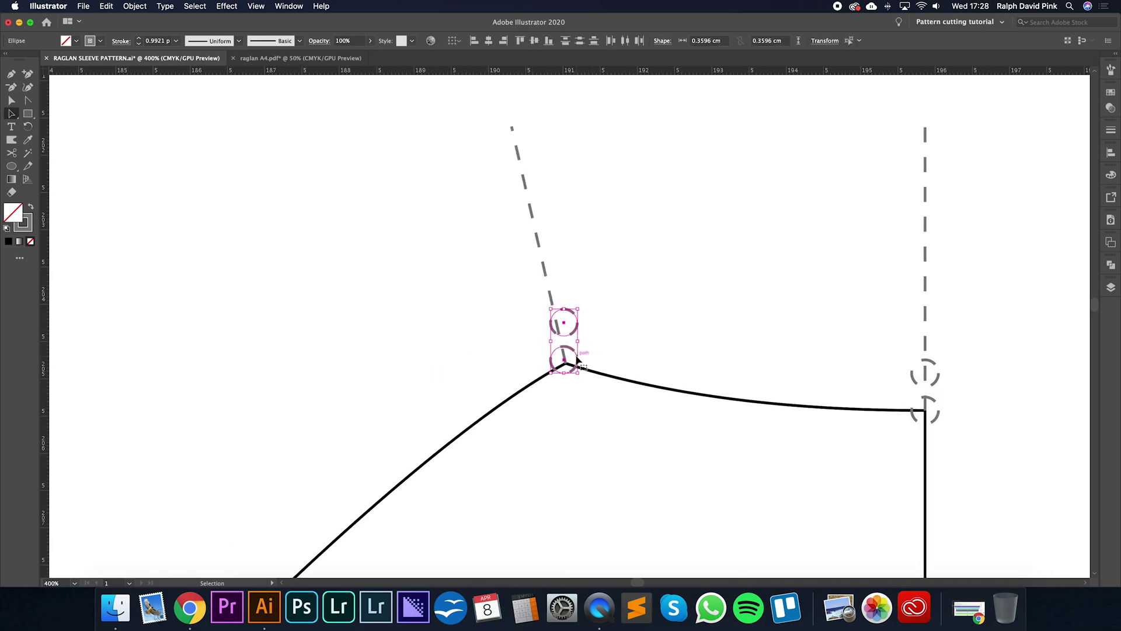
{"action": "mouse_move", "coordinate": [567, 363]}
{"action": "left_mouse_down"}
{"action": "mouse_move", "coordinate": [613, 341]}
{"action": "mouse_move", "coordinate": [567, 368]}
{"action": "left_mouse_up"}
{"action": "key", "text": "r"}
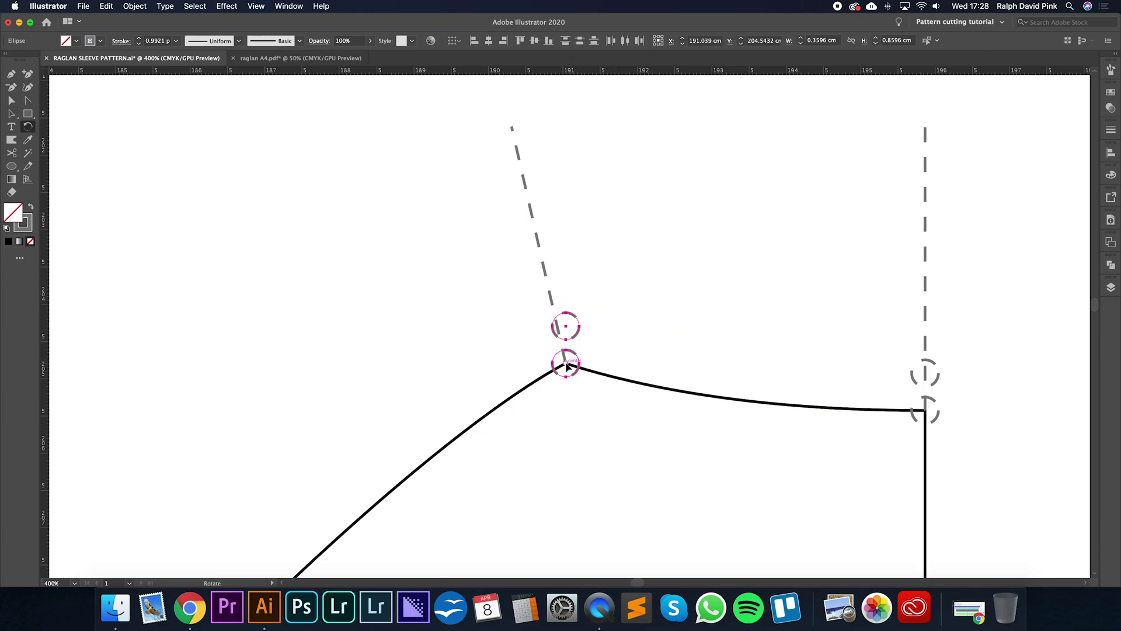
{"action": "left_click_drag", "start_coordinate": [566, 325], "coordinate": [558, 328]}
{"action": "key", "text": "v"}
{"action": "left_click", "coordinate": [588, 304]}
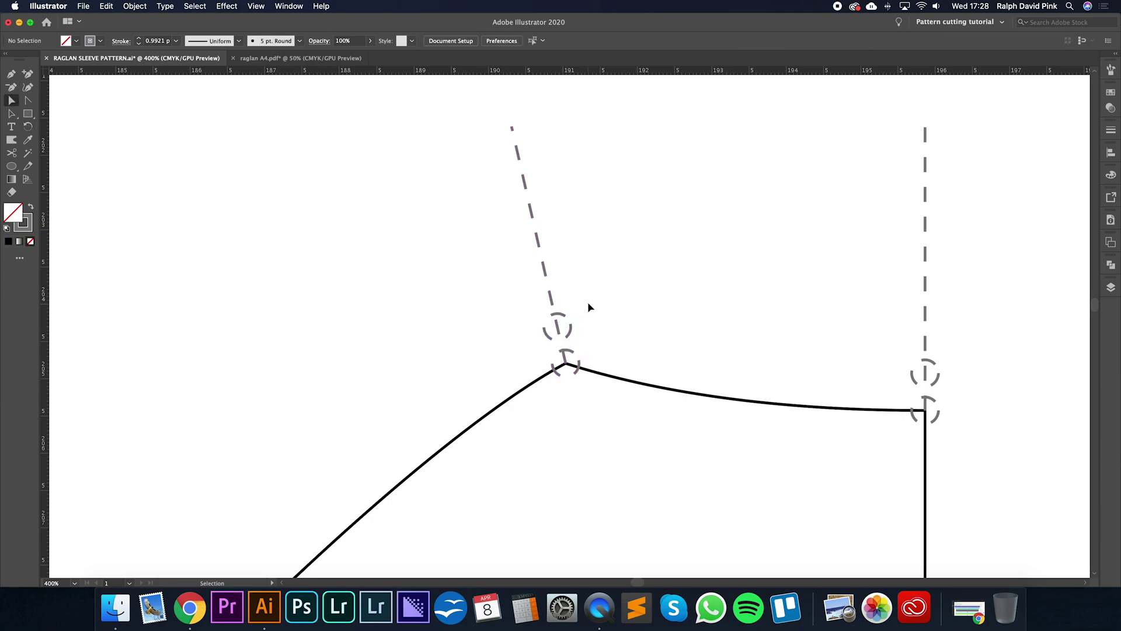
{"action": "key", "text": "super+minus"}
{"action": "key", "text": "super+minus"}
Make all four neck-corner circles' outlines solid instead of dashed.
{"action": "left_click", "coordinate": [561, 325]}
{"action": "left_click", "coordinate": [565, 343], "text": "shift"}
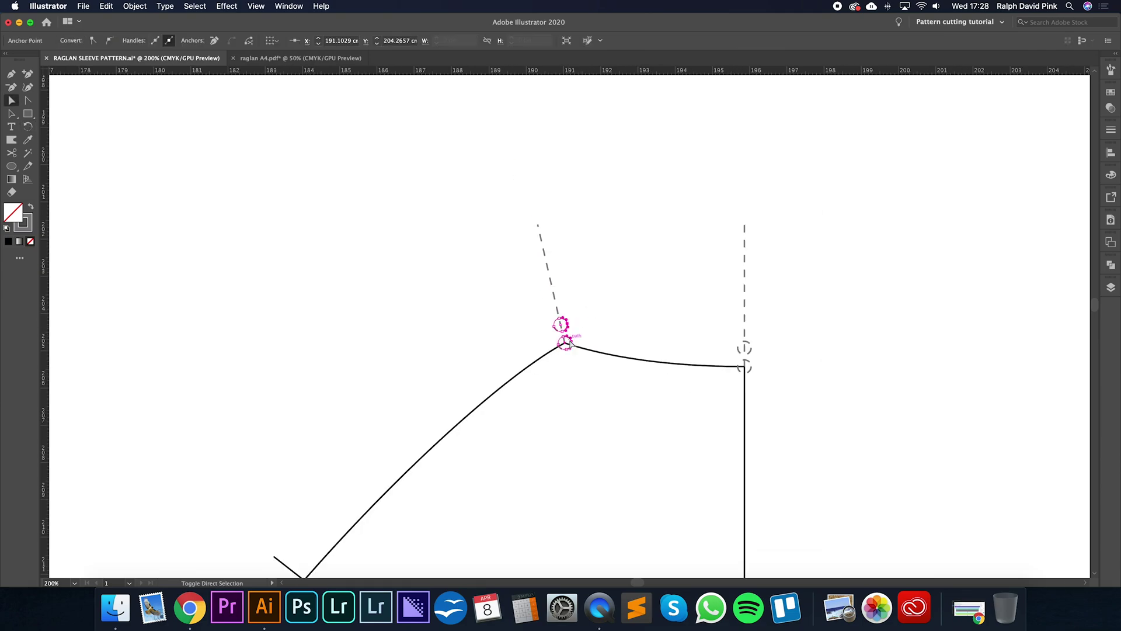
{"action": "left_click", "coordinate": [748, 348], "text": "shift"}
{"action": "left_click", "coordinate": [747, 367], "text": "shift"}
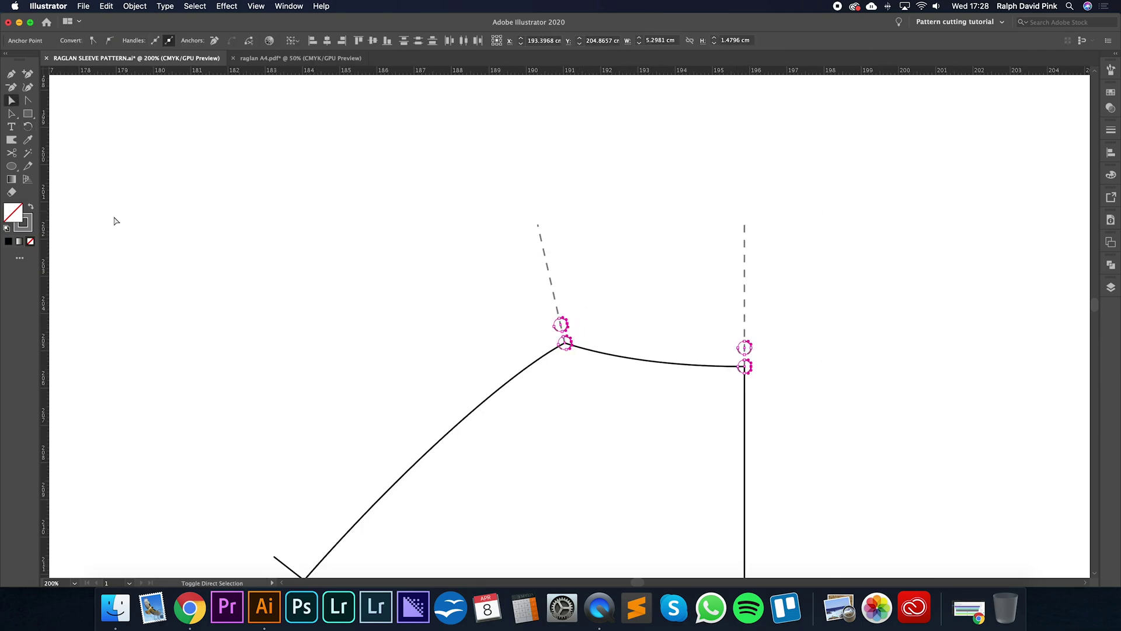
{"action": "left_click", "coordinate": [1112, 133]}
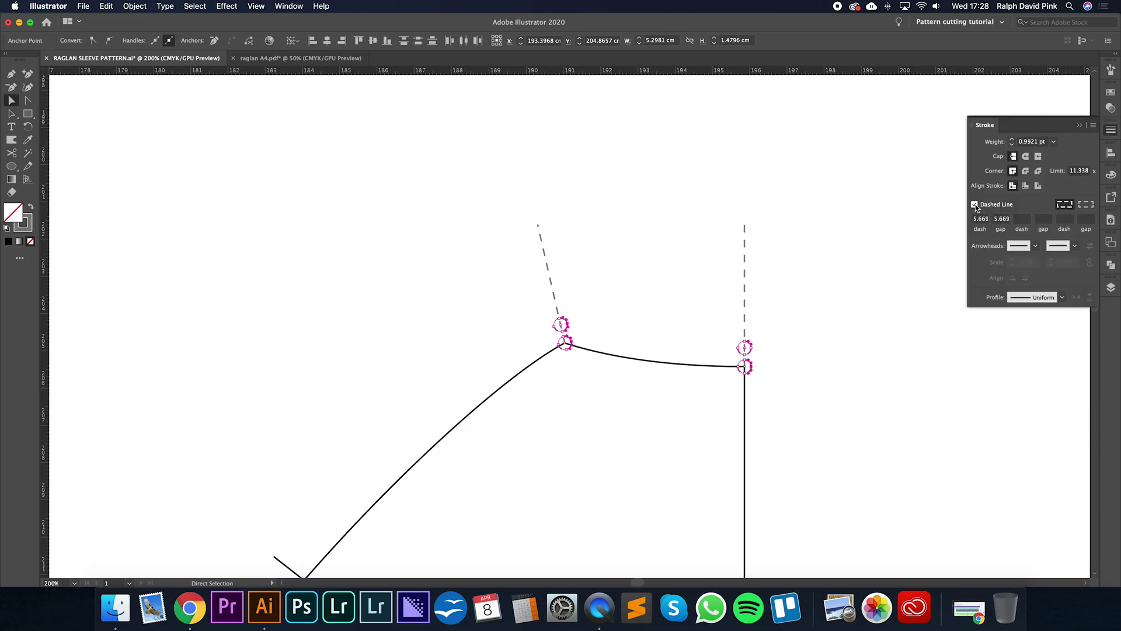
{"action": "left_click", "coordinate": [975, 205]}
{"action": "left_click", "coordinate": [1078, 125]}
{"action": "left_click", "coordinate": [680, 298]}
Copy a corner circle down to the back armhole notch.
{"action": "left_click_drag", "start_coordinate": [624, 323], "coordinate": [665, 284]}
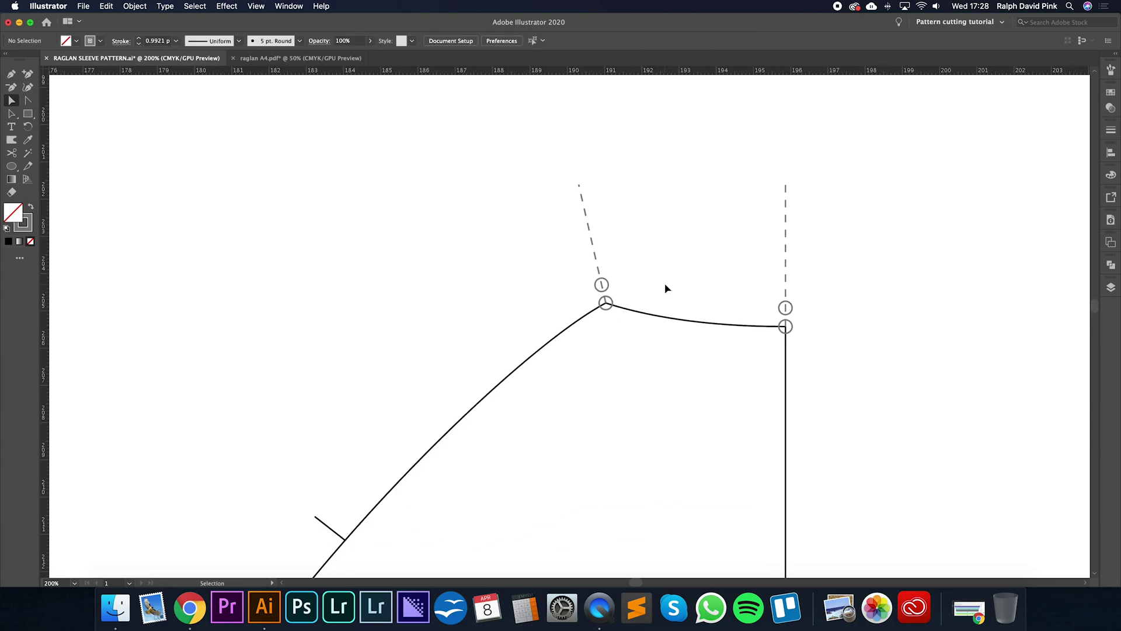
{"action": "key", "text": "super+minus"}
{"action": "left_click_drag", "start_coordinate": [593, 339], "coordinate": [689, 246]}
{"action": "key", "text": "super+minus"}
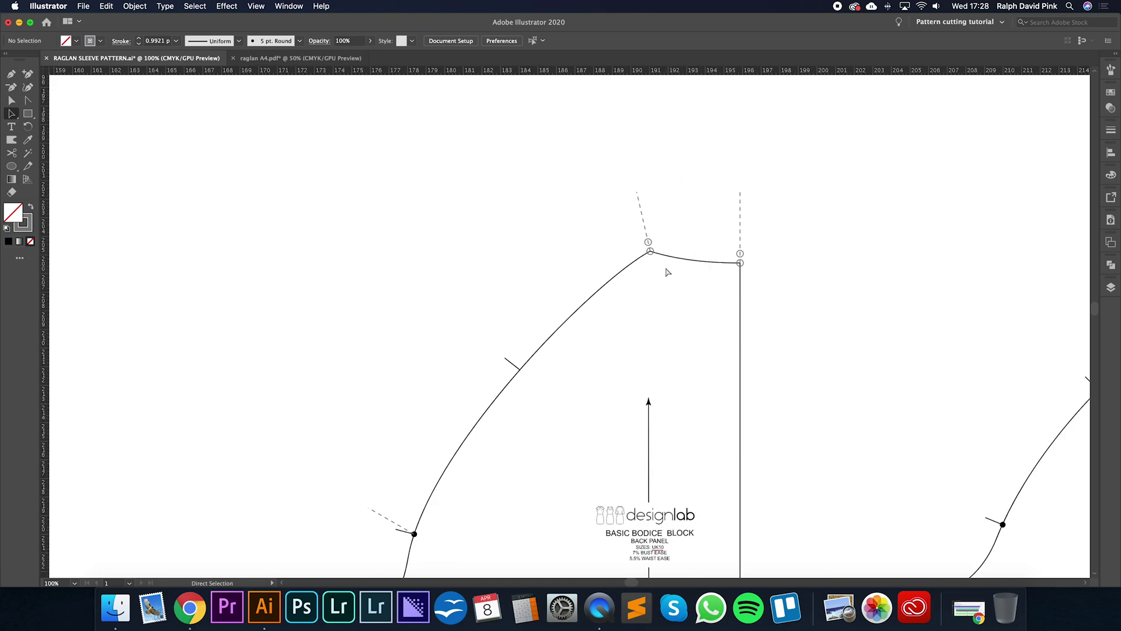
{"action": "left_click_drag", "start_coordinate": [637, 306], "coordinate": [685, 242]}
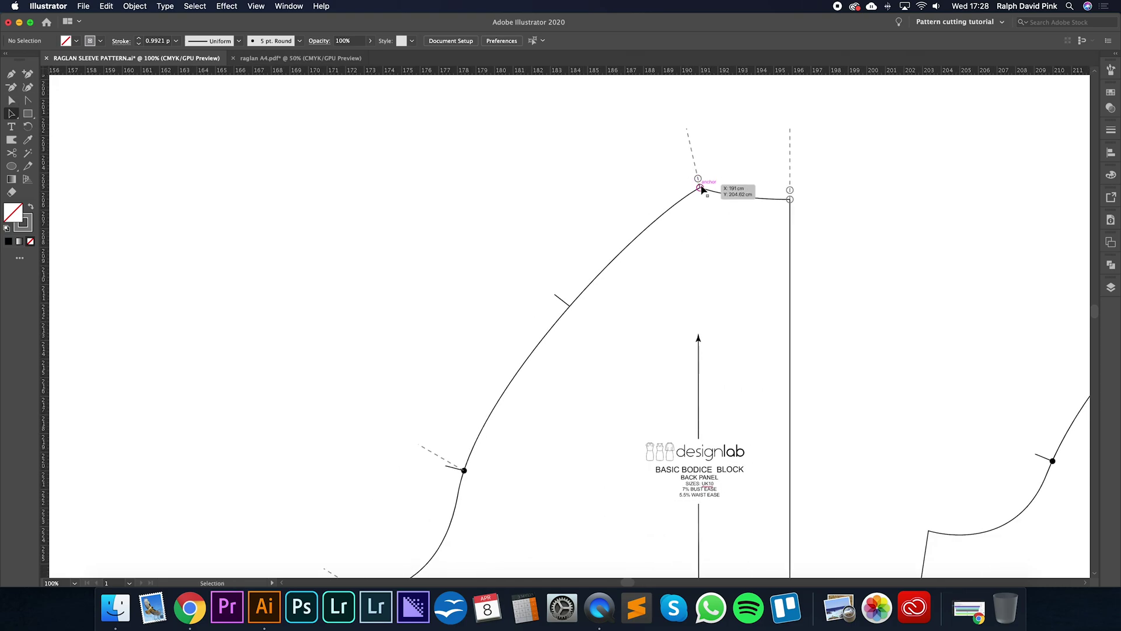
{"action": "left_click_drag", "start_coordinate": [699, 188], "coordinate": [464, 471]}
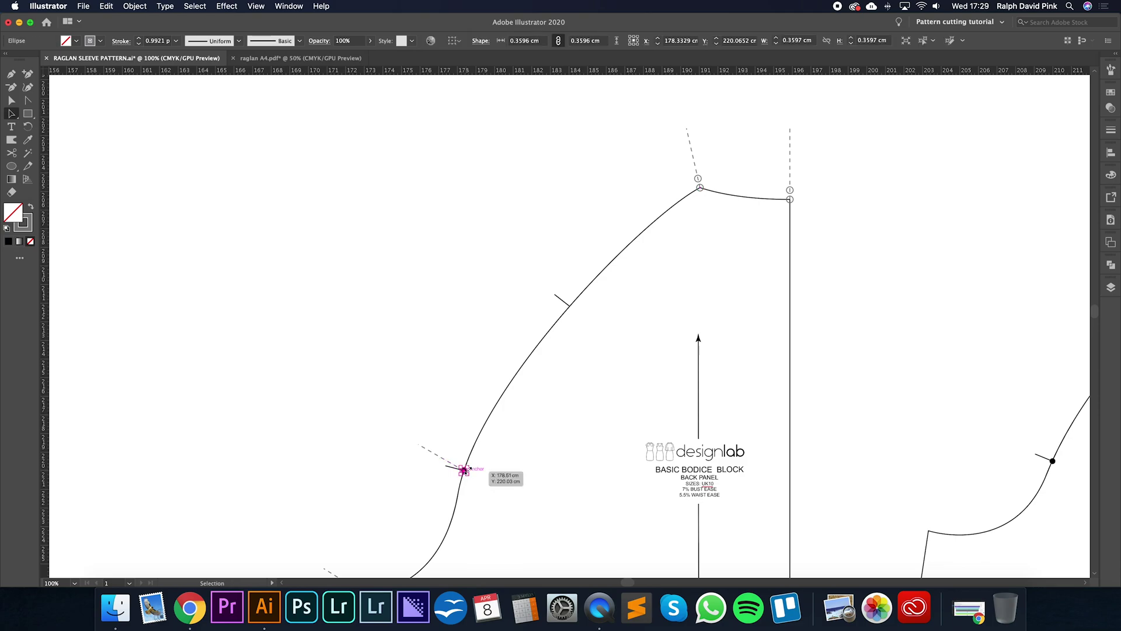
Place a copy of the notch circle 0.8 cm to the left, 0 vertically.
{"action": "key", "text": "Return"}
{"action": "type", "text": "-"}
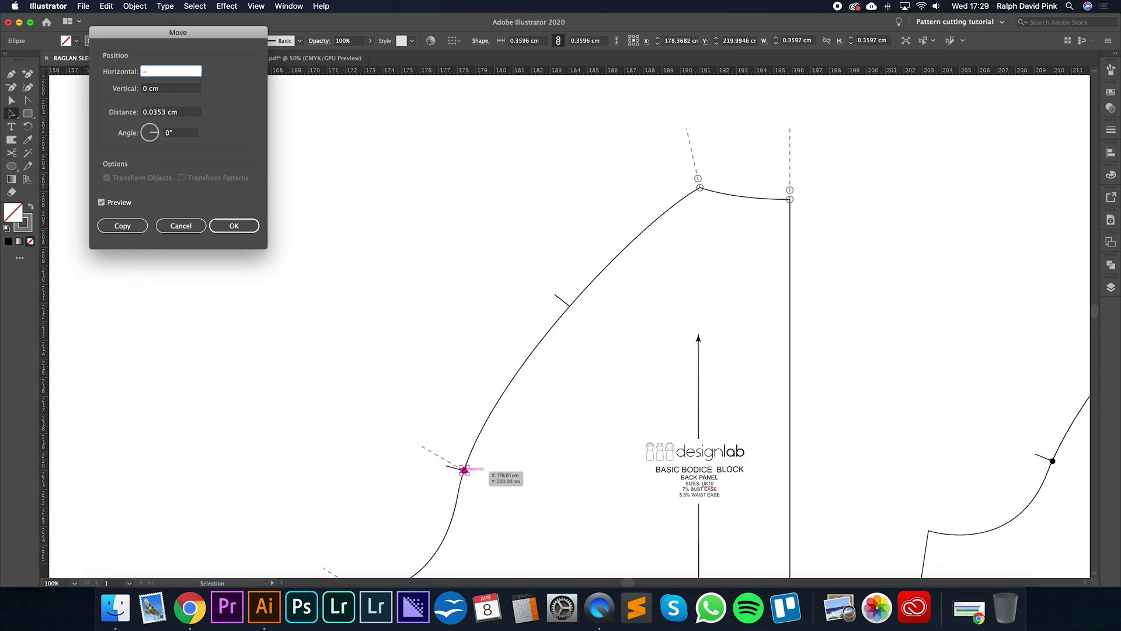
{"action": "type", "text": "0.8"}
{"action": "key", "text": "Tab"}
{"action": "type", "text": "0"}
{"action": "left_click", "coordinate": [122, 225]}
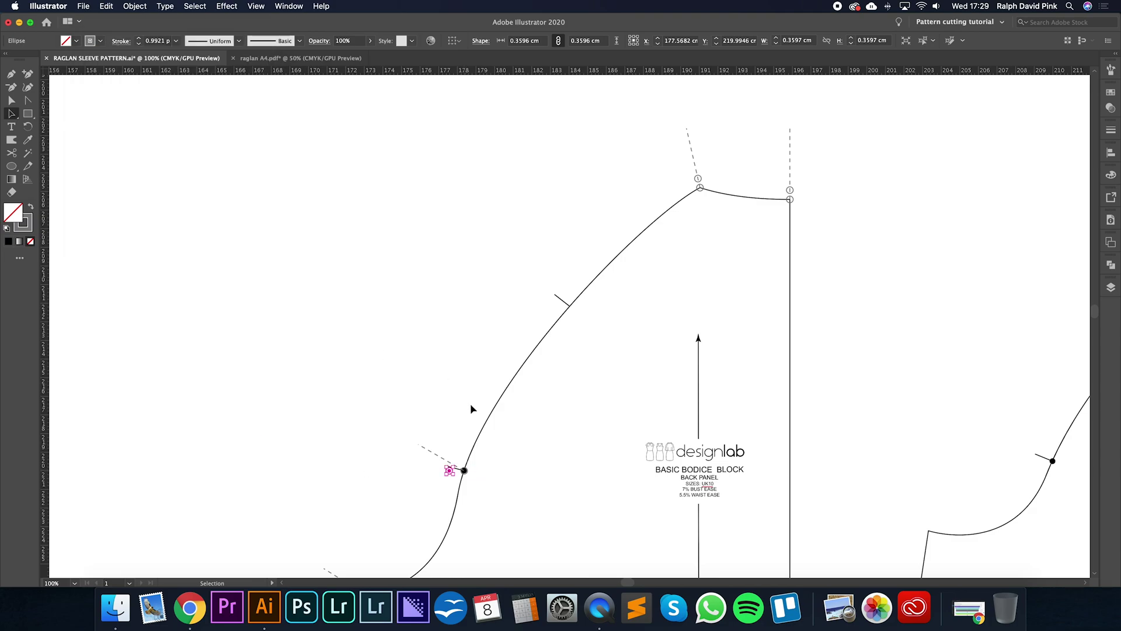
Rotate the copy around the notch point onto the dashed guide line.
{"action": "key", "text": "r"}
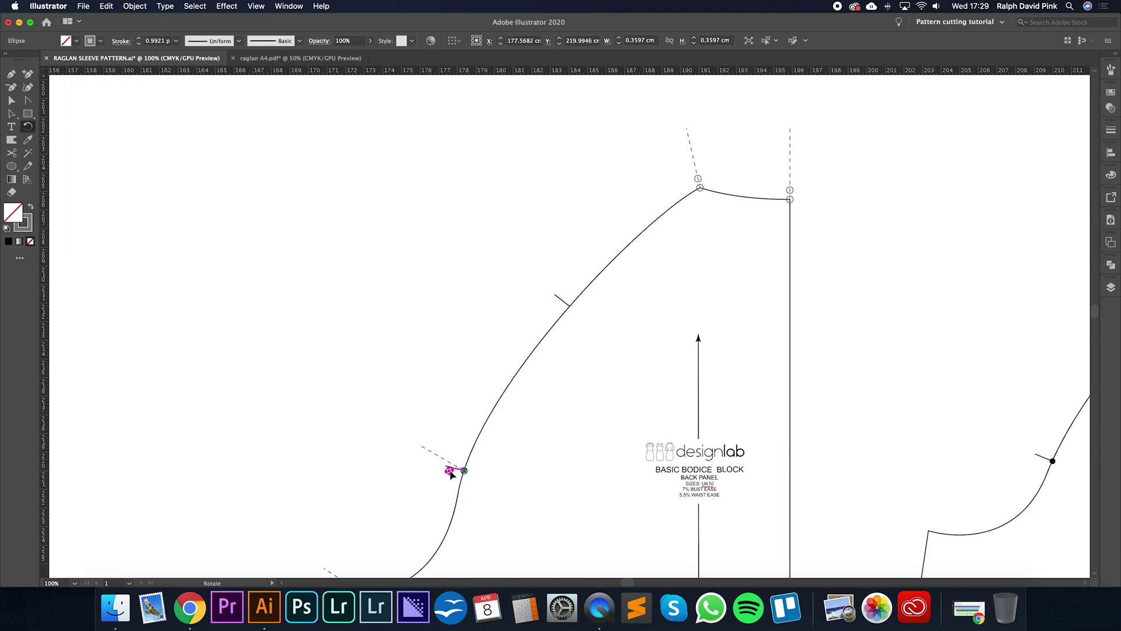
{"action": "left_click_drag", "start_coordinate": [451, 474], "coordinate": [453, 463]}
{"action": "key", "text": "super+equal"}
{"action": "key", "text": "super+equal"}
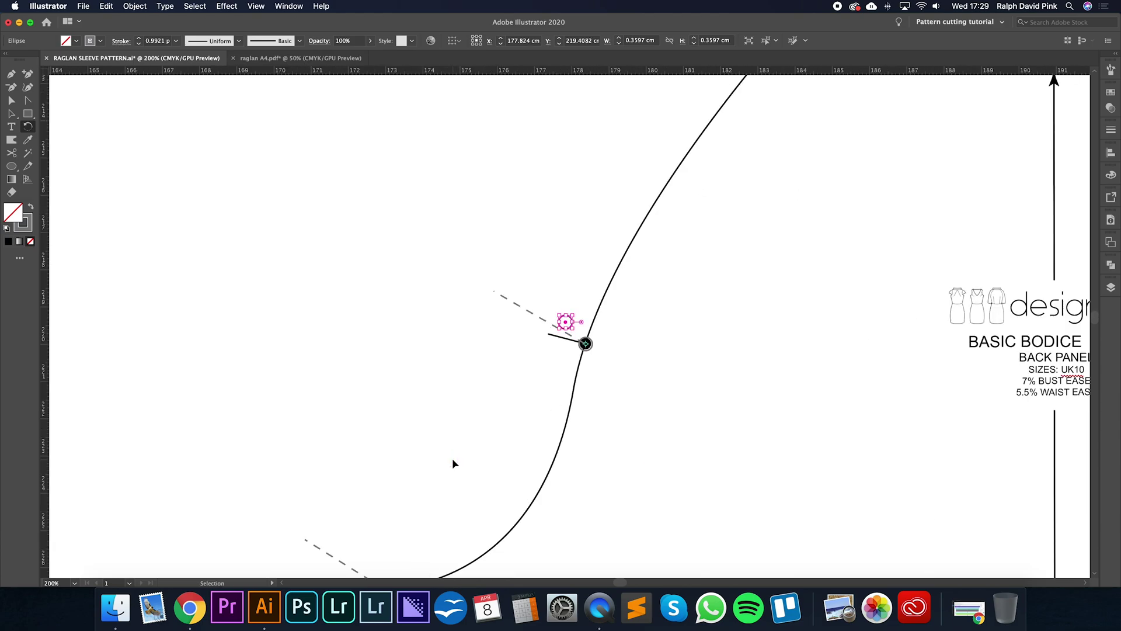
{"action": "left_click_drag", "start_coordinate": [565, 322], "coordinate": [532, 315]}
{"action": "key", "text": "v"}
{"action": "left_click", "coordinate": [579, 285]}
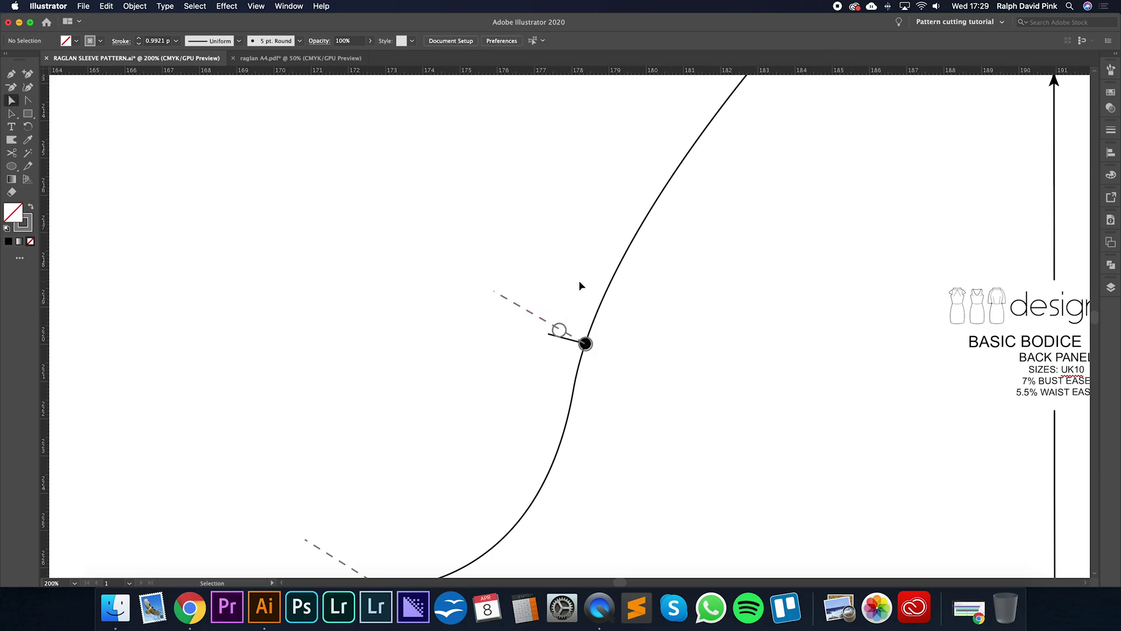
{"action": "key", "text": "super+minus"}
{"action": "key", "text": "super+minus"}
{"action": "key", "text": "super+minus"}
{"action": "left_click_drag", "start_coordinate": [600, 282], "coordinate": [500, 358]}
Draw a pen path from the back bodice's centre-back neck to the armhole notch.
{"action": "key", "text": "p"}
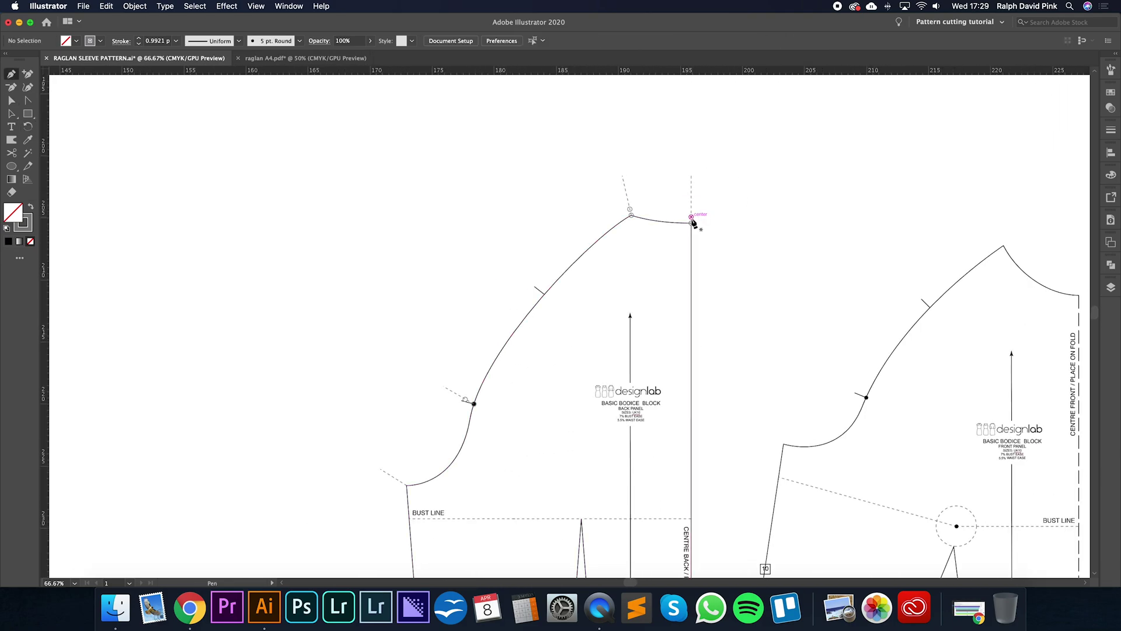
{"action": "left_click", "coordinate": [692, 218]}
{"action": "left_click", "coordinate": [630, 209]}
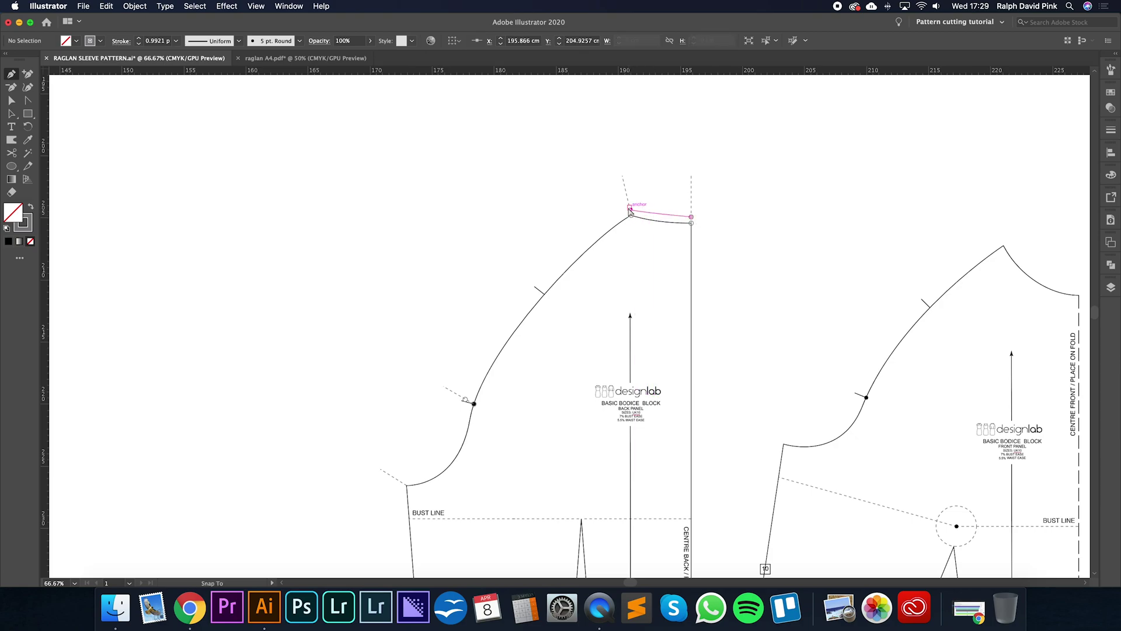
{"action": "key", "text": "super+z"}
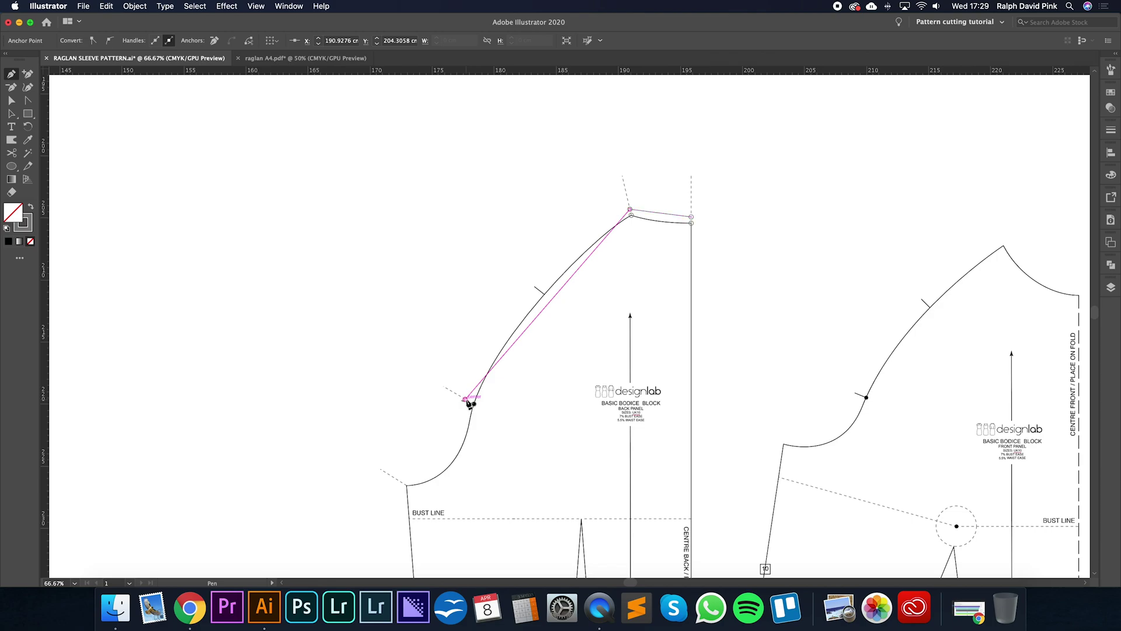
{"action": "left_click", "coordinate": [465, 400]}
{"action": "key", "text": "super+plus"}
{"action": "left_click_drag", "start_coordinate": [707, 213], "coordinate": [367, 532]}
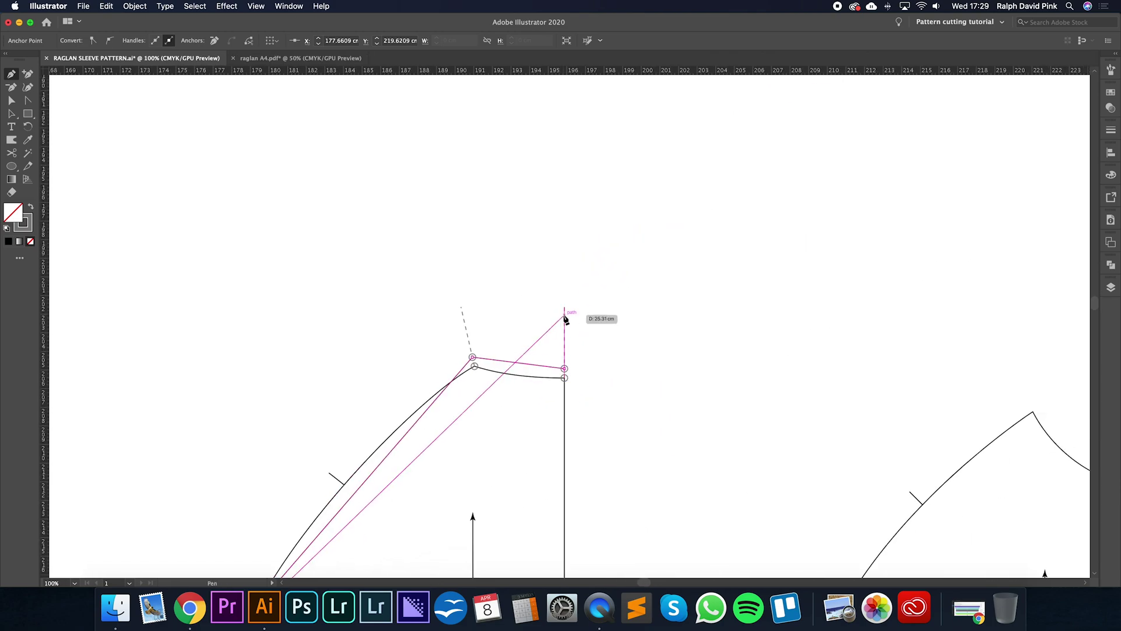
{"action": "left_click_drag", "start_coordinate": [581, 357], "coordinate": [589, 322]}
Convert the armhole notch point and bow the new line outward to follow the armhole.
{"action": "key", "text": "shift+c"}
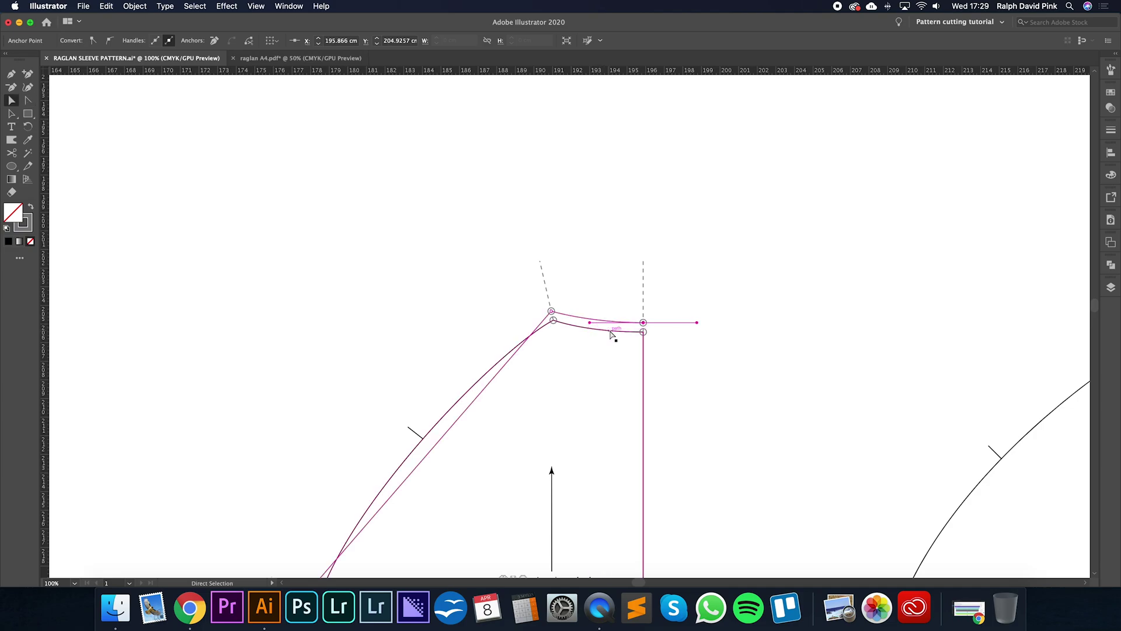
{"action": "left_click", "coordinate": [610, 331]}
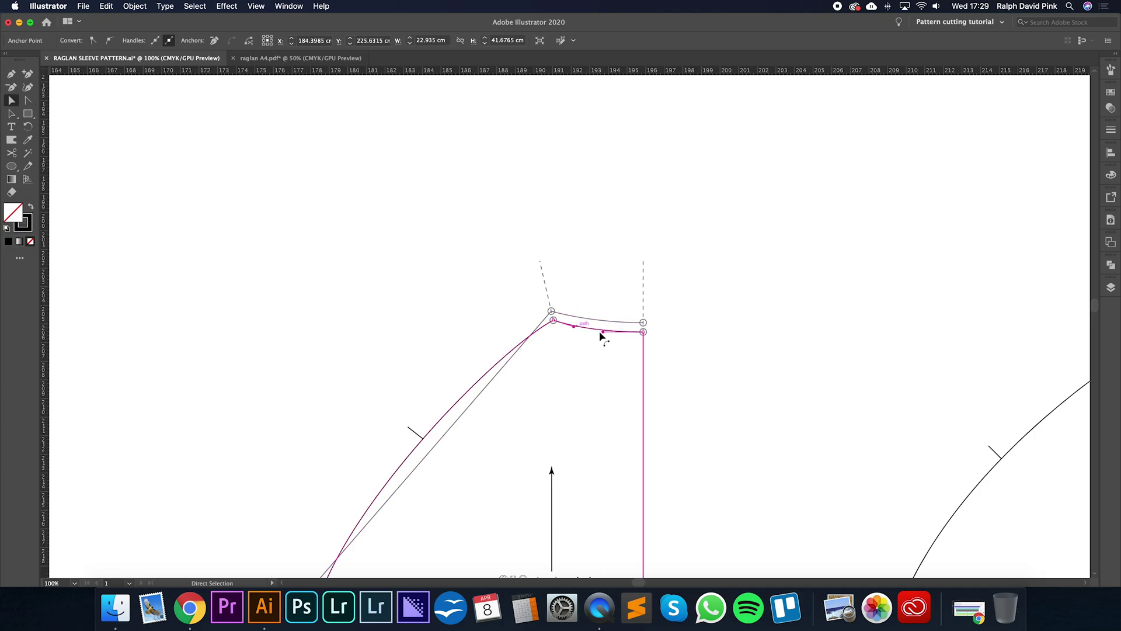
{"action": "left_click", "coordinate": [598, 309]}
{"action": "left_click_drag", "start_coordinate": [599, 307], "coordinate": [632, 279]}
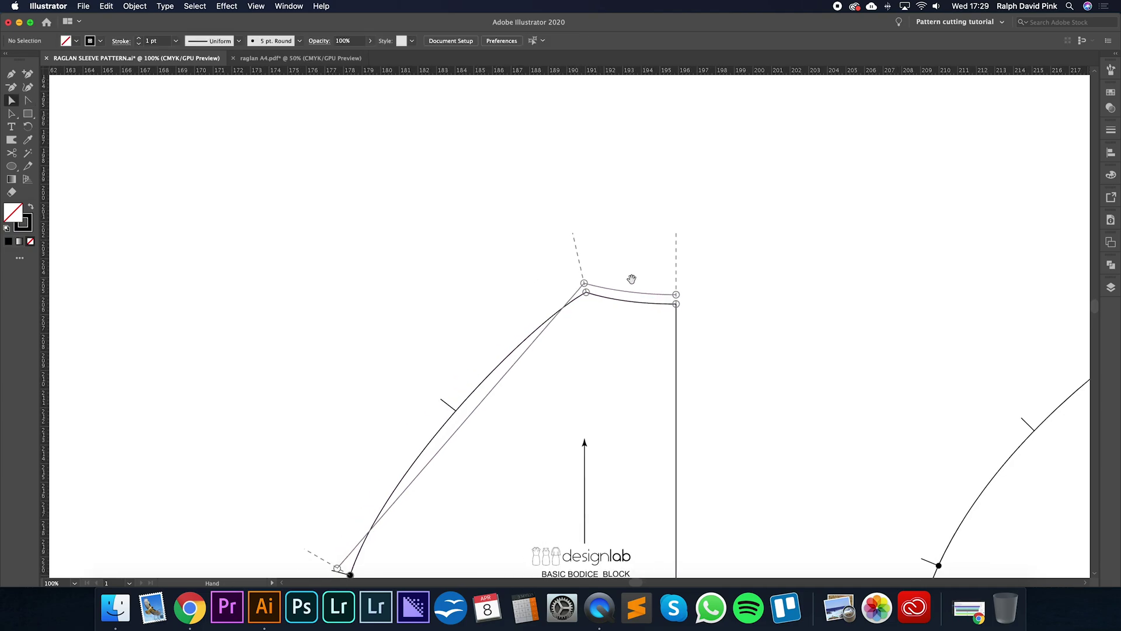
{"action": "left_click", "coordinate": [575, 294]}
{"action": "left_click_drag", "start_coordinate": [511, 407], "coordinate": [574, 323]}
{"action": "key", "text": "shift+c"}
{"action": "left_click_drag", "start_coordinate": [399, 484], "coordinate": [380, 520]}
{"action": "left_click_drag", "start_coordinate": [418, 448], "coordinate": [471, 318]}
{"action": "key", "text": "a"}
{"action": "left_click", "coordinate": [549, 362]}
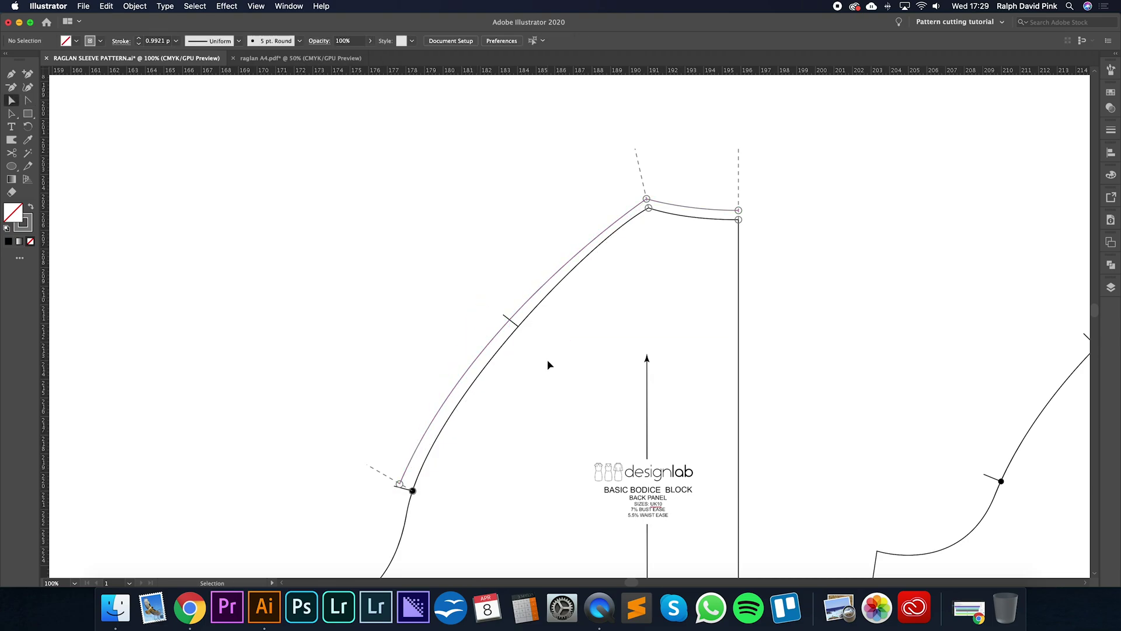
Smooth the new line's curve along the back armhole and check the finished line.
{"action": "key", "text": "super+minus"}
{"action": "left_click_drag", "start_coordinate": [548, 361], "coordinate": [546, 336]}
{"action": "left_click", "coordinate": [561, 265]}
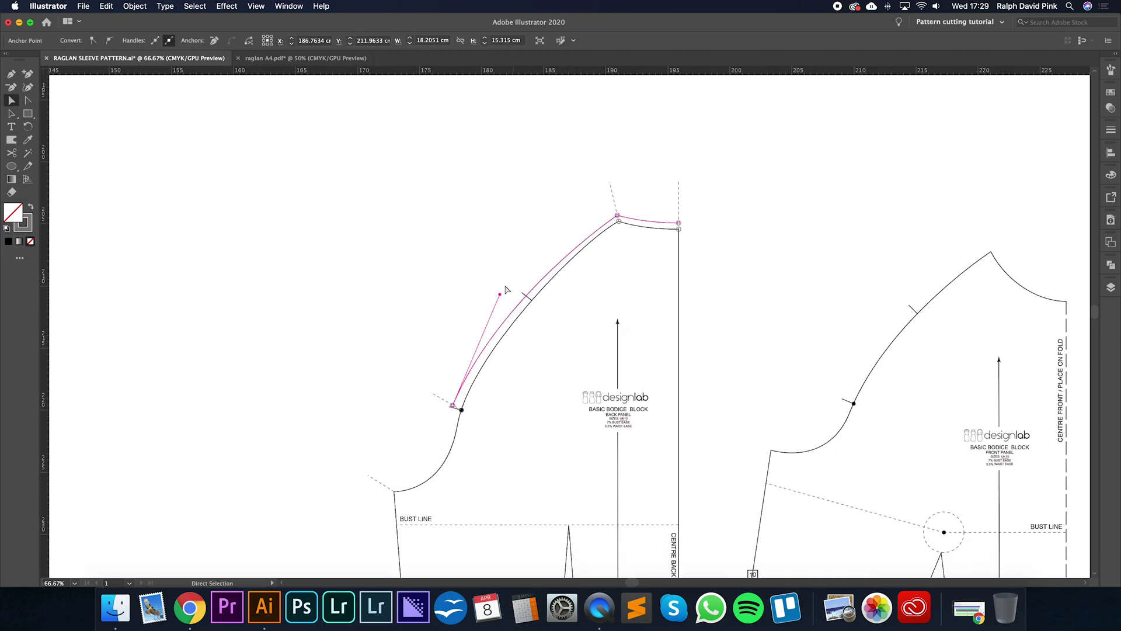
{"action": "left_click_drag", "start_coordinate": [501, 298], "coordinate": [508, 293]}
{"action": "left_click", "coordinate": [607, 306]}
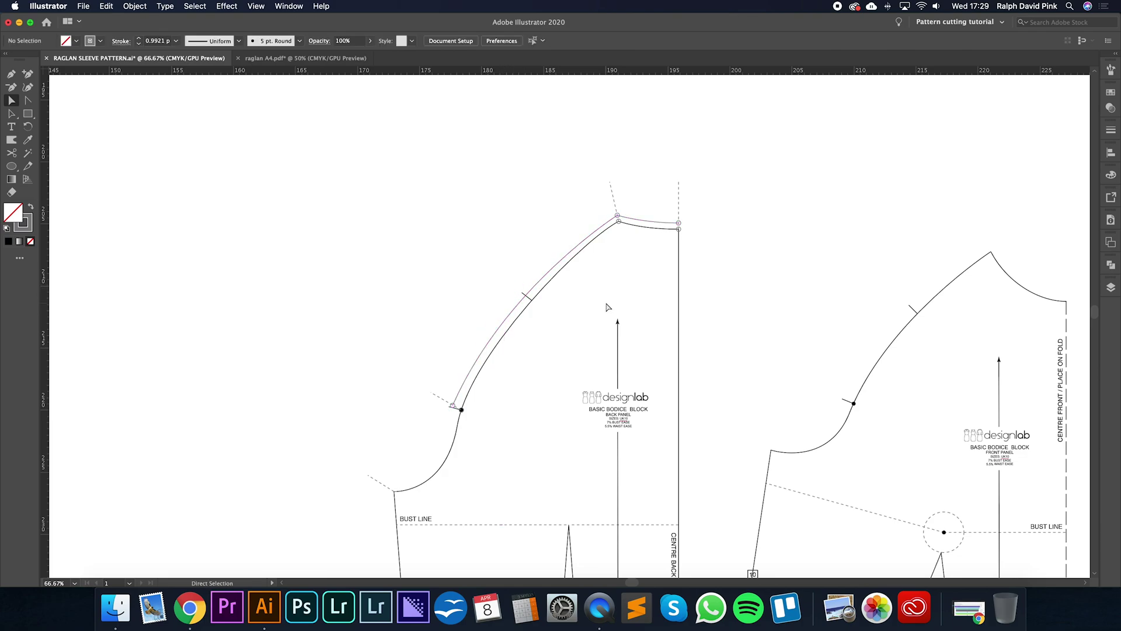
{"action": "key", "text": "v"}
{"action": "left_click", "coordinate": [634, 221]}
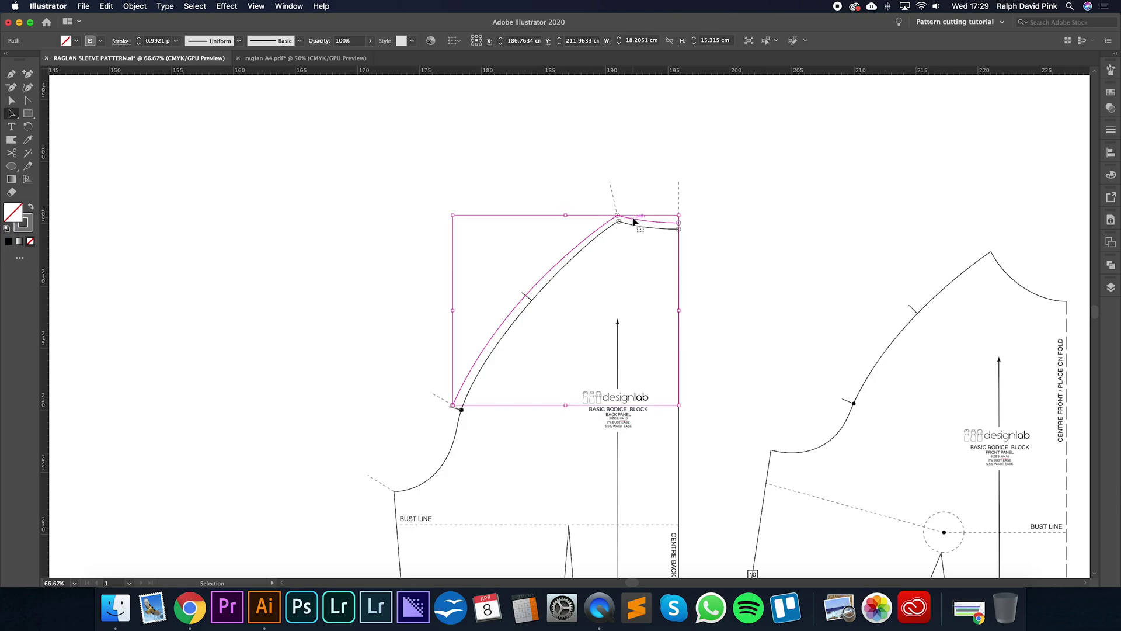
{"action": "left_click", "coordinate": [625, 248]}
{"action": "key", "text": "super+minus"}
{"action": "key", "text": "space"}
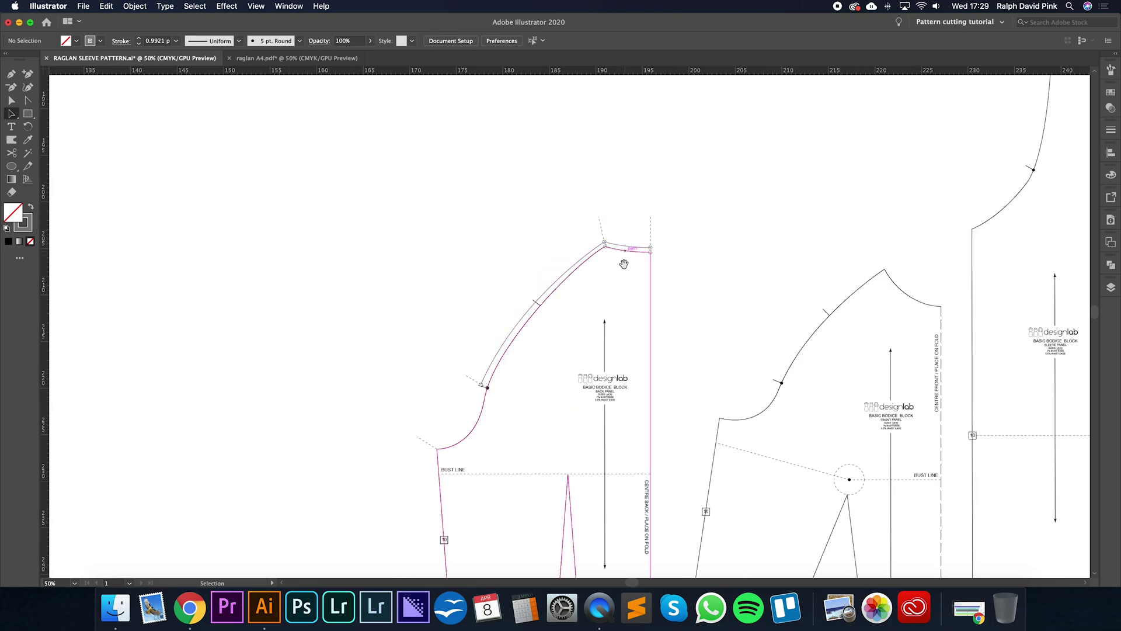
{"action": "left_click_drag", "start_coordinate": [626, 295], "coordinate": [587, 228]}
Try enlarging the front bodice block, then undo to keep its original size.
{"action": "key", "text": "super+minus"}
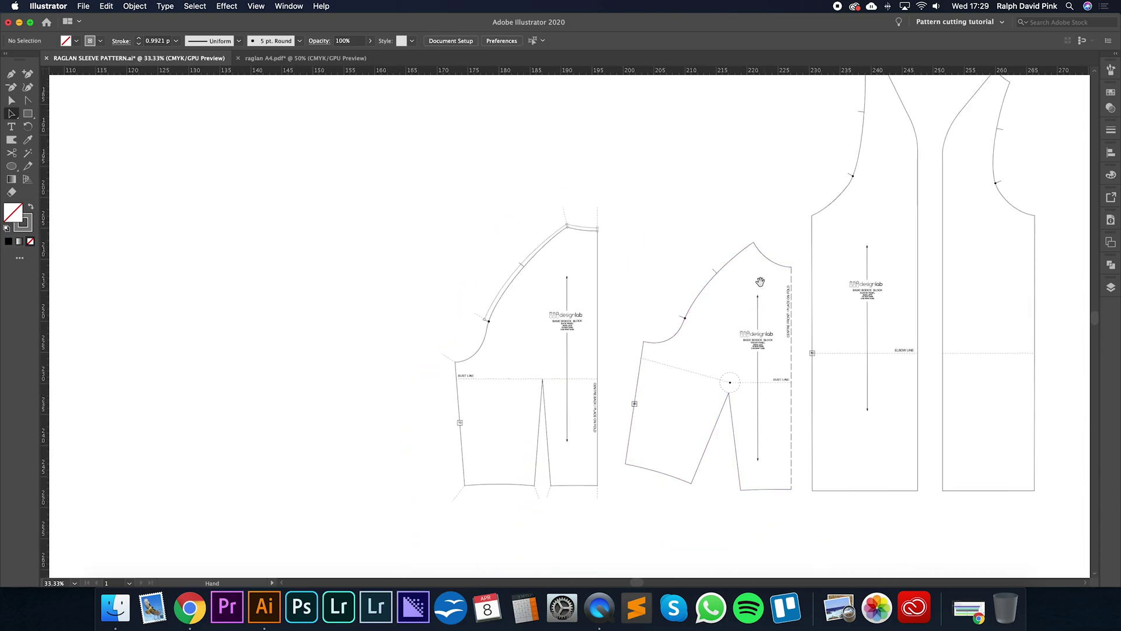
{"action": "key", "text": "v"}
{"action": "left_click", "coordinate": [724, 271]}
{"action": "left_click_drag", "start_coordinate": [622, 248], "coordinate": [615, 238]}
{"action": "key", "text": "super+z"}
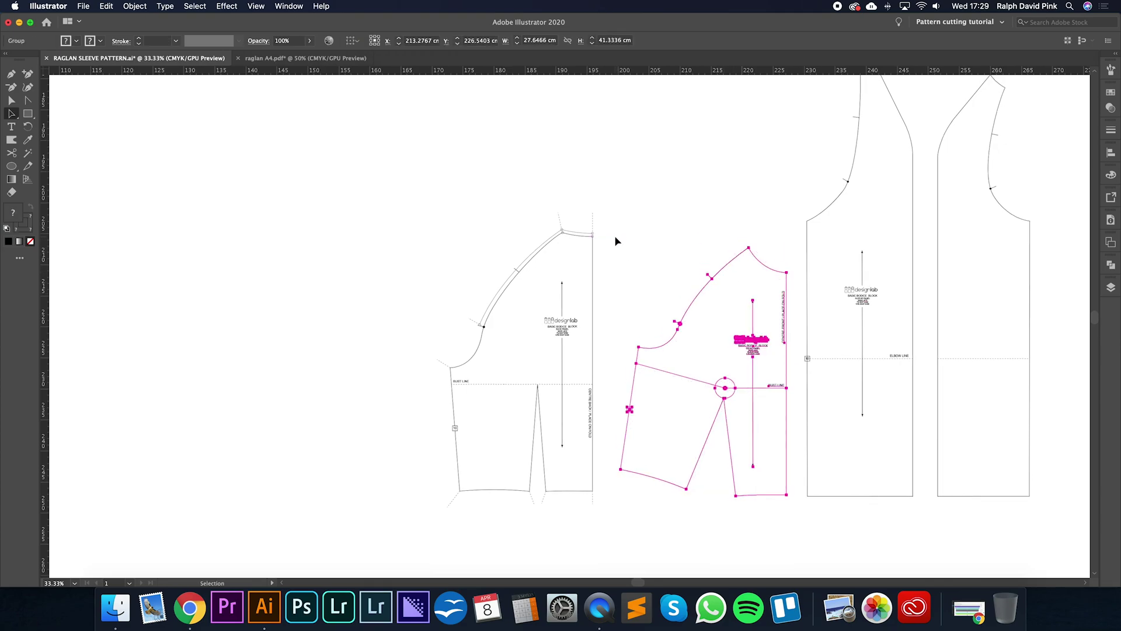
{"action": "left_click", "coordinate": [639, 276]}
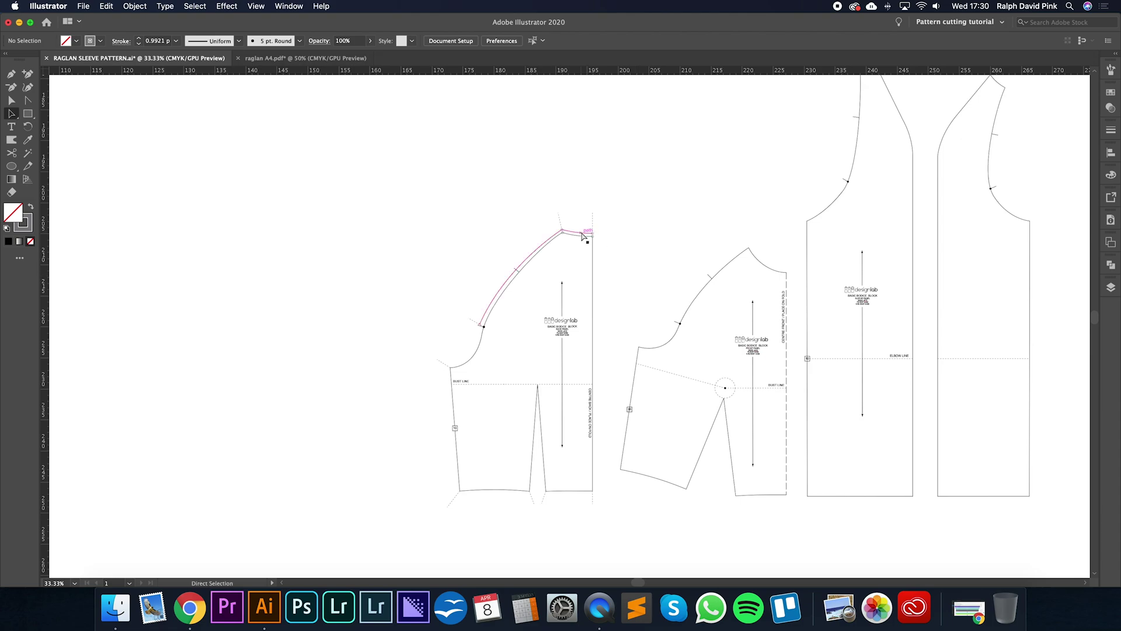
Marquee-select the extra shoulder-armhole line on the back bodice and delete it.
{"action": "key", "text": "super+plus"}
{"action": "key", "text": "super+plus"}
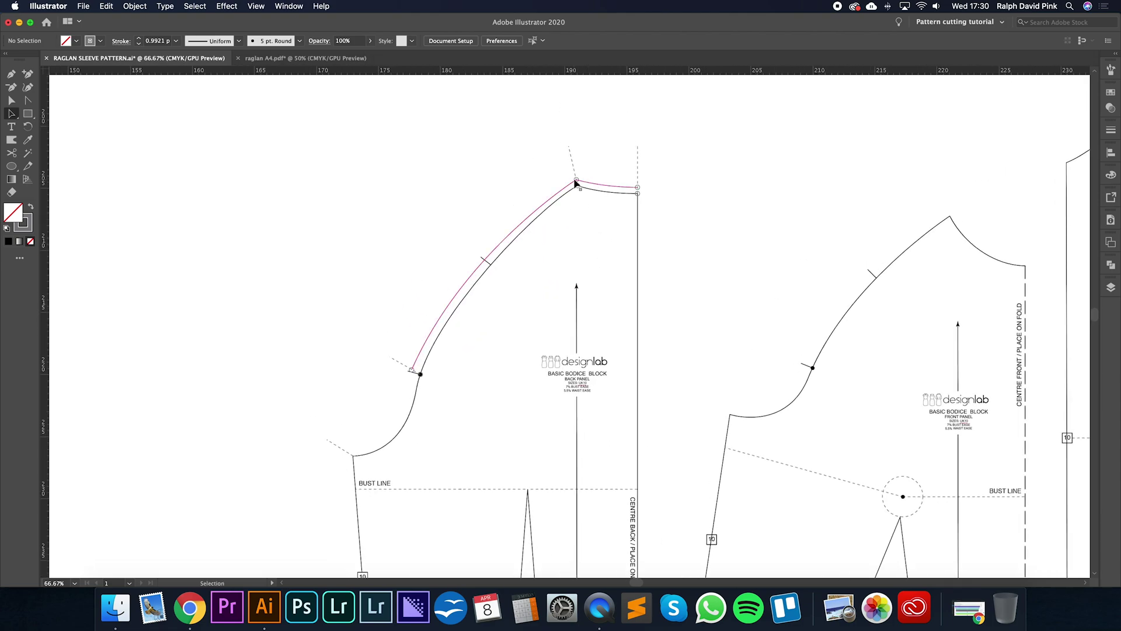
{"action": "left_click_drag", "start_coordinate": [533, 304], "coordinate": [551, 282]}
{"action": "key", "text": "super+minus"}
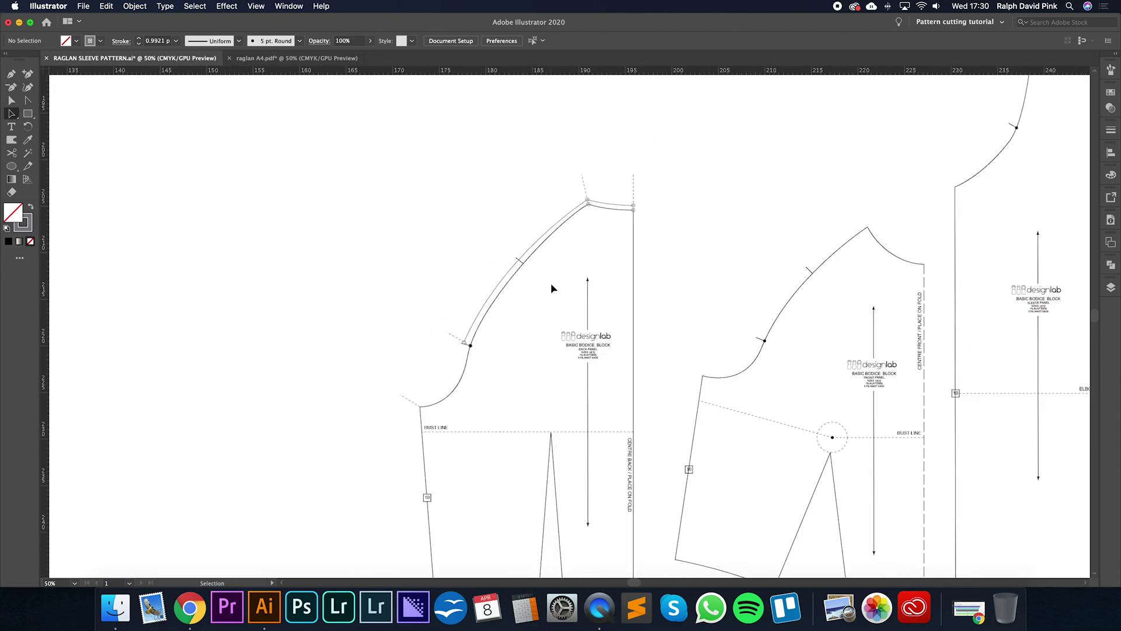
{"action": "left_click_drag", "start_coordinate": [644, 178], "coordinate": [578, 209]}
{"action": "key", "text": "Delete"}
{"action": "scroll", "coordinate": [479, 316], "scroll_direction": "down", "scroll_amount": 4}
{"action": "scroll", "coordinate": [478, 315], "scroll_direction": "right", "scroll_amount": 2}
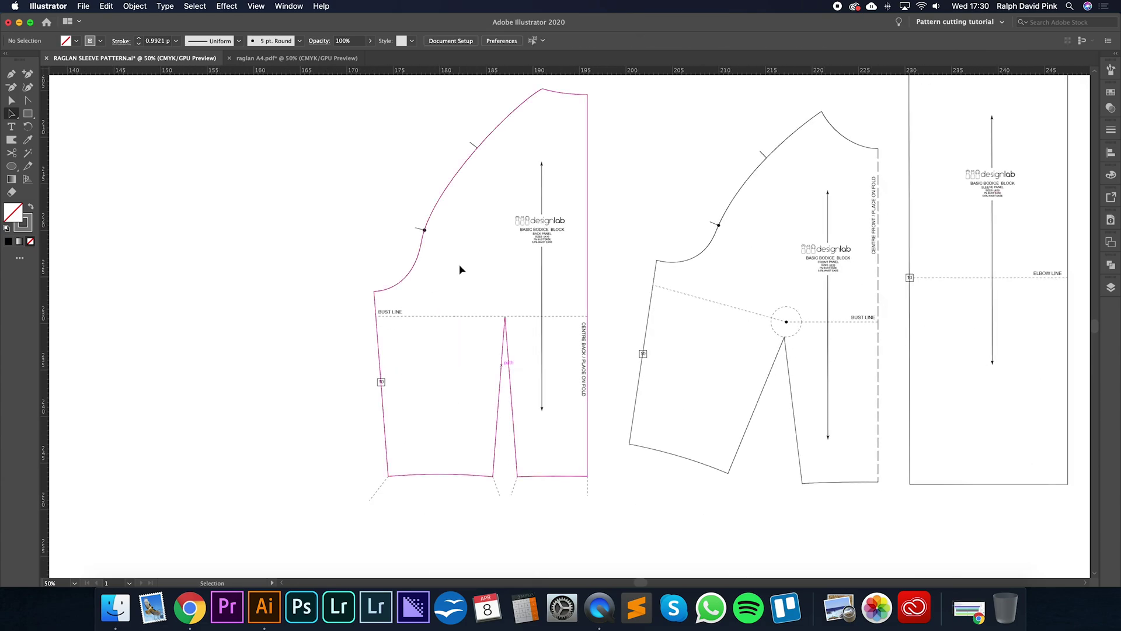
Draw a vertical line down through the back bodice's dart point.
{"action": "key", "text": "super+minus"}
{"action": "key", "text": "backslash"}
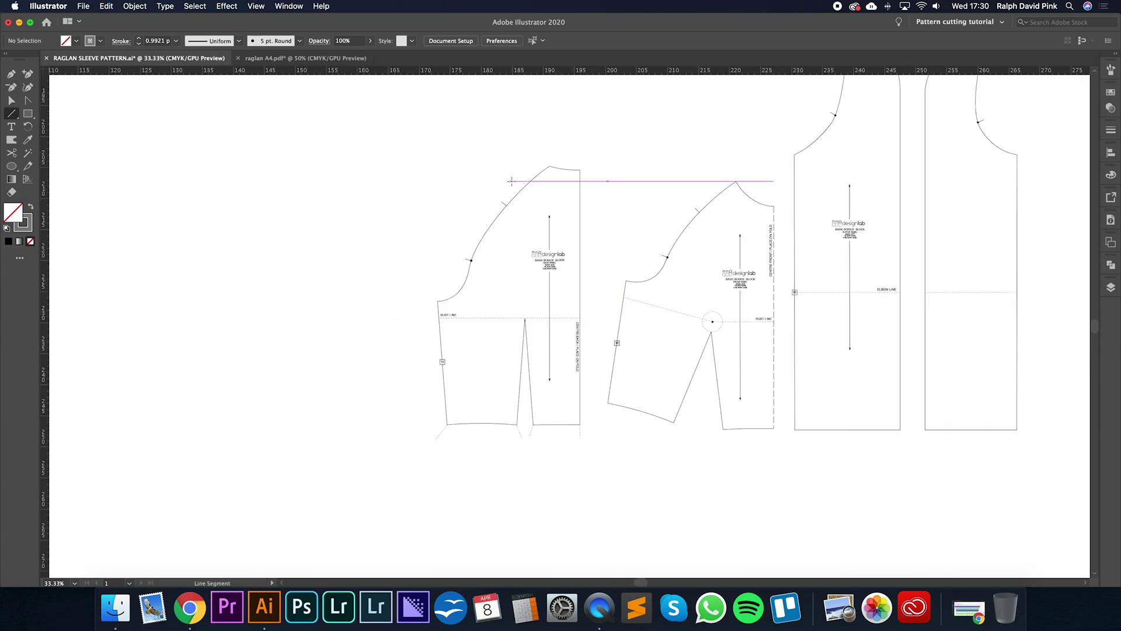
{"action": "left_click_drag", "start_coordinate": [524, 177], "coordinate": [524, 451]}
{"action": "key", "text": "a"}
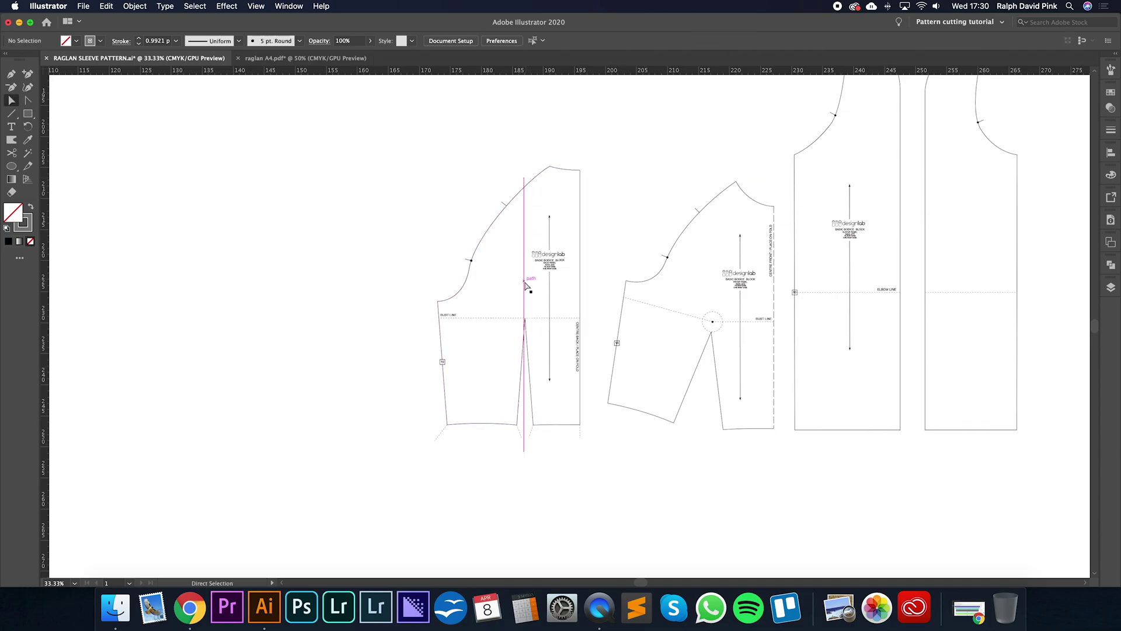
{"action": "key", "text": "super+equal"}
{"action": "key", "text": "super+equal"}
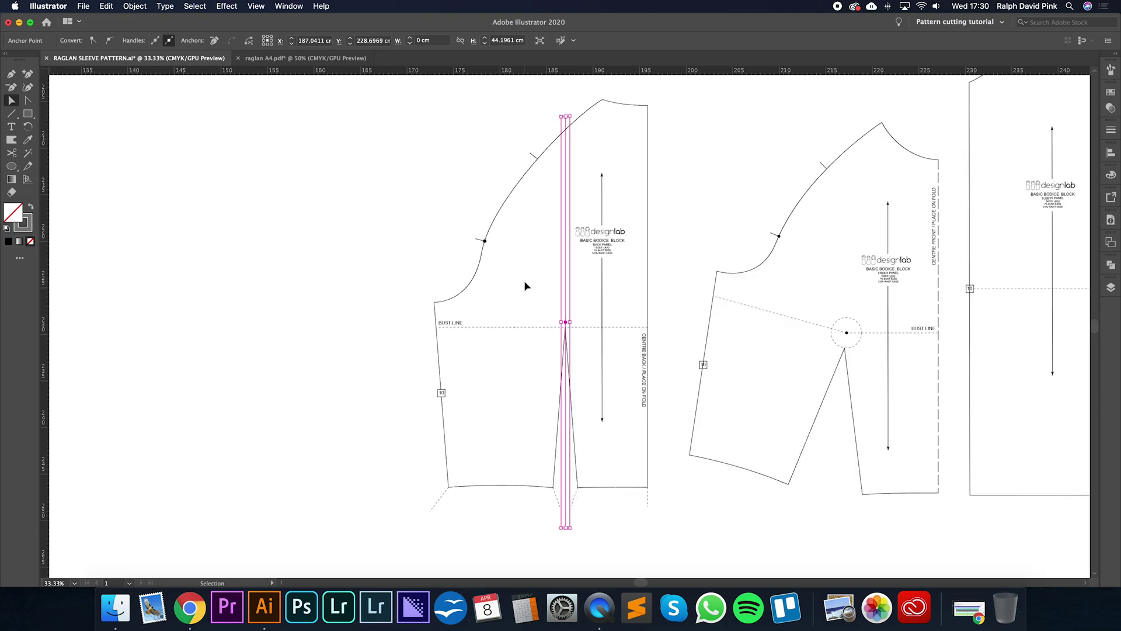
{"action": "left_click_drag", "start_coordinate": [823, 175], "coordinate": [811, 324]}
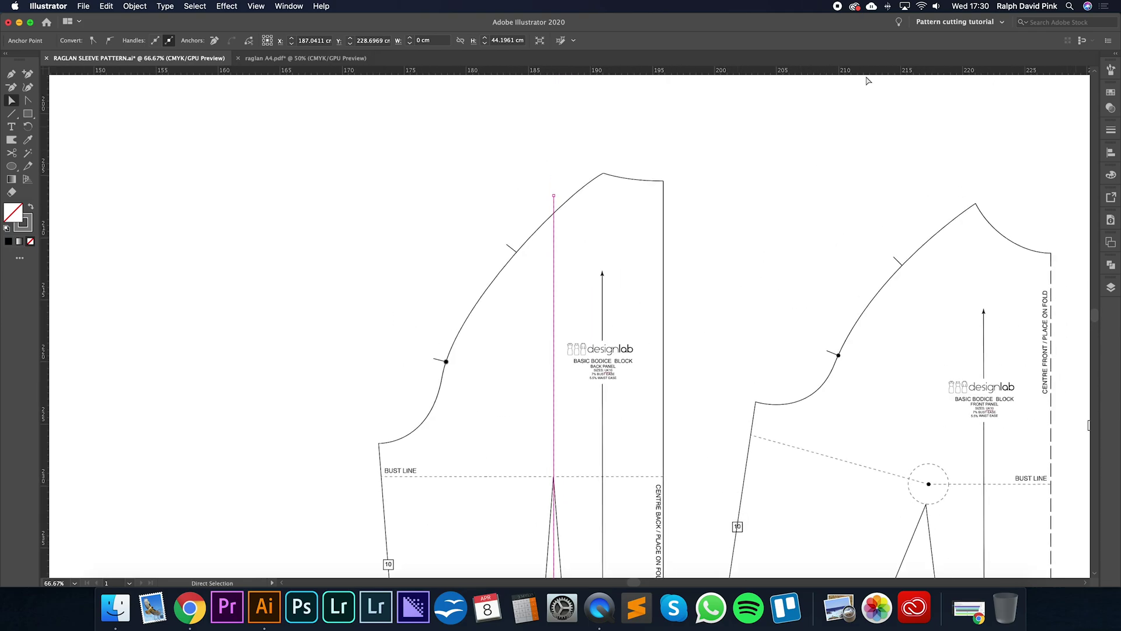
Expand the dashed line, then undo it and turn off Dashed Line in the Stroke panel.
{"action": "left_click", "coordinate": [135, 7]}
{"action": "left_click", "coordinate": [143, 121]}
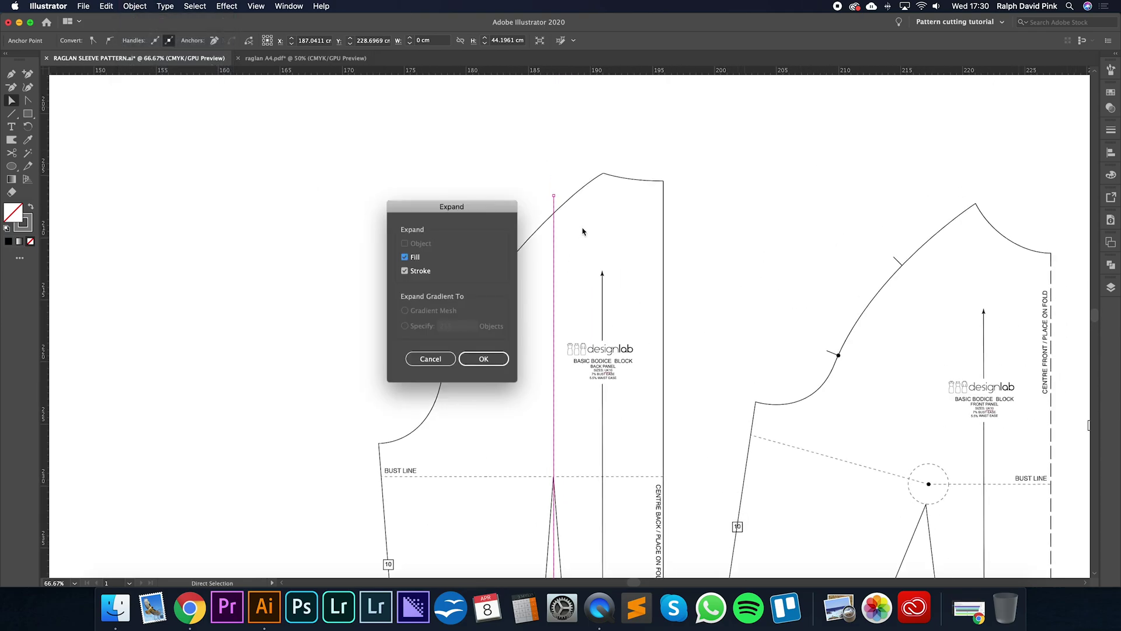
{"action": "left_click", "coordinate": [484, 359]}
{"action": "left_click", "coordinate": [608, 242]}
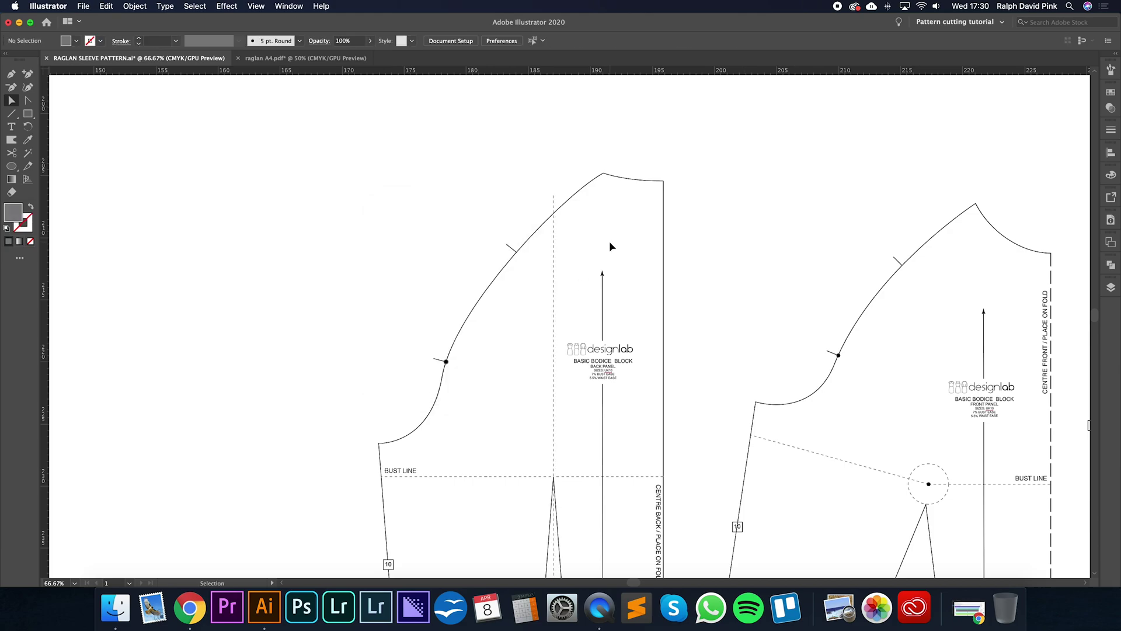
{"action": "key", "text": "super+z"}
{"action": "left_click", "coordinate": [1110, 130]}
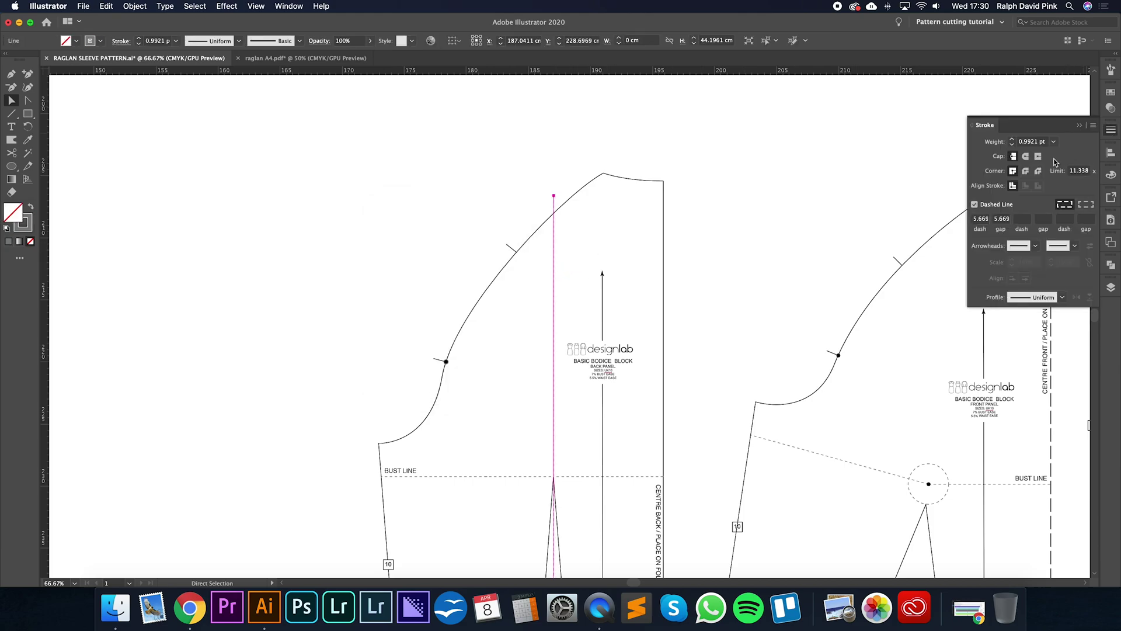
{"action": "left_click", "coordinate": [974, 204]}
Expand the now-solid vertical line into an outlined shape with Object > Expand.
{"action": "left_click", "coordinate": [140, 7]}
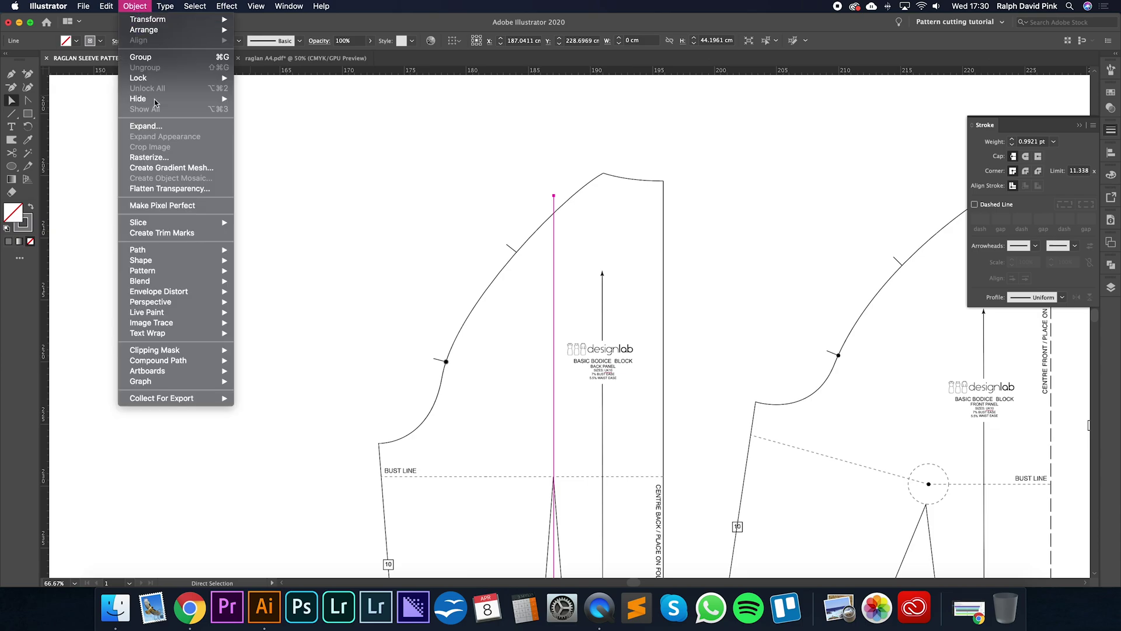
{"action": "left_click", "coordinate": [155, 121]}
{"action": "left_click", "coordinate": [483, 358]}
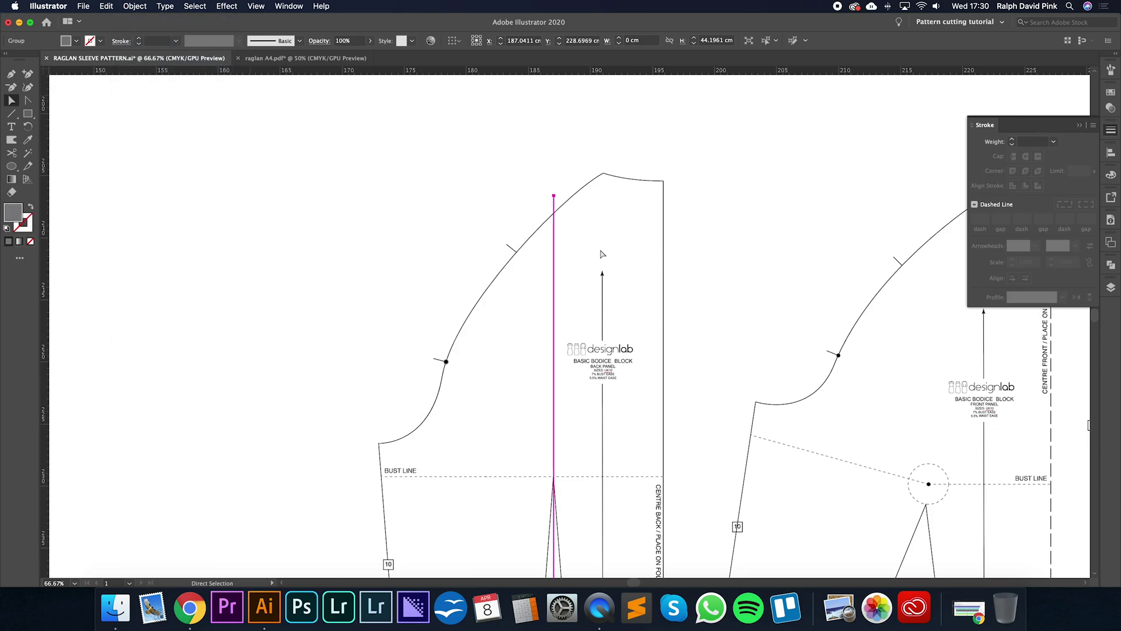
{"action": "left_click", "coordinate": [600, 251]}
{"action": "key", "text": "super+minus"}
{"action": "left_click_drag", "start_coordinate": [712, 325], "coordinate": [718, 251]}
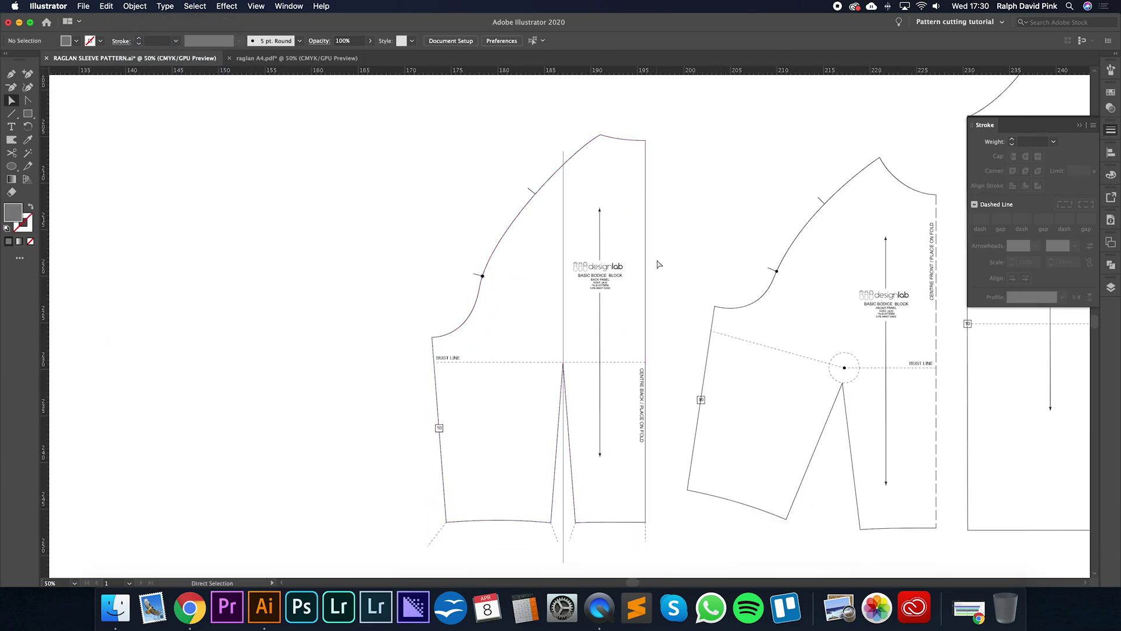
Cut the back bodice along the vertical line with Pathfinder Minus Front, undoing a stray paste.
{"action": "left_click", "coordinate": [564, 175]}
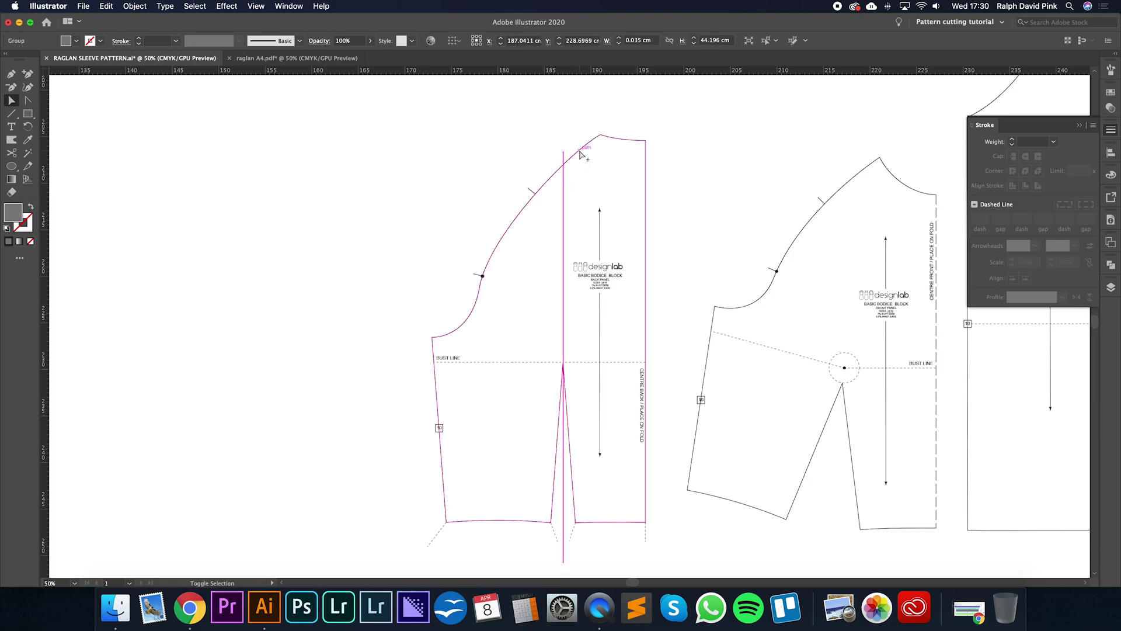
{"action": "left_click", "coordinate": [1111, 264]}
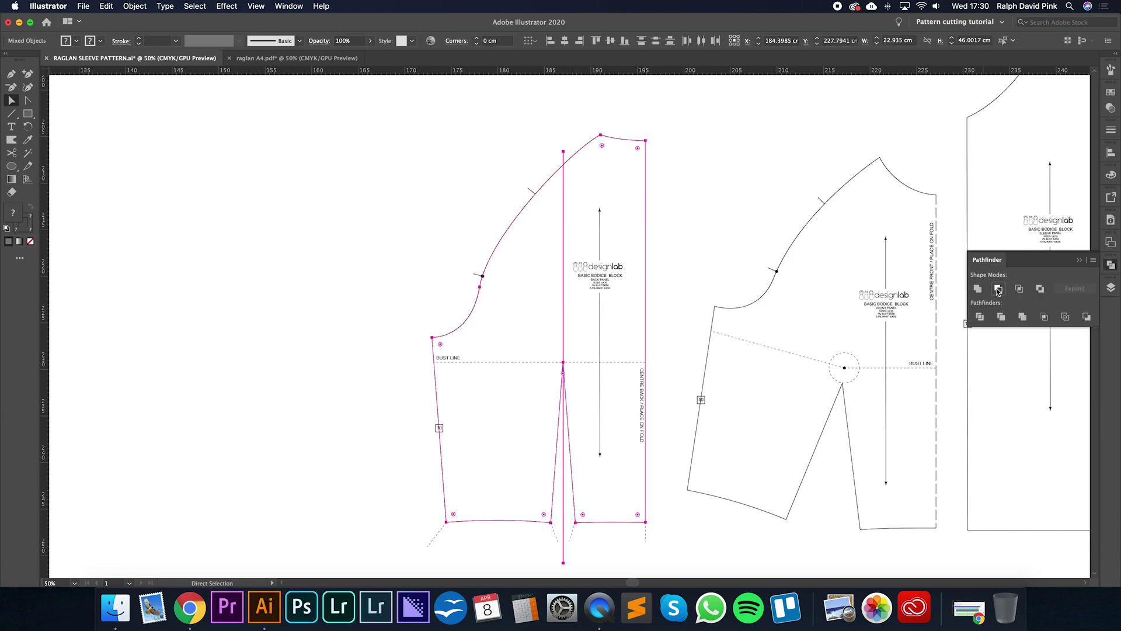
{"action": "left_click", "coordinate": [998, 290]}
{"action": "left_click", "coordinate": [608, 195]}
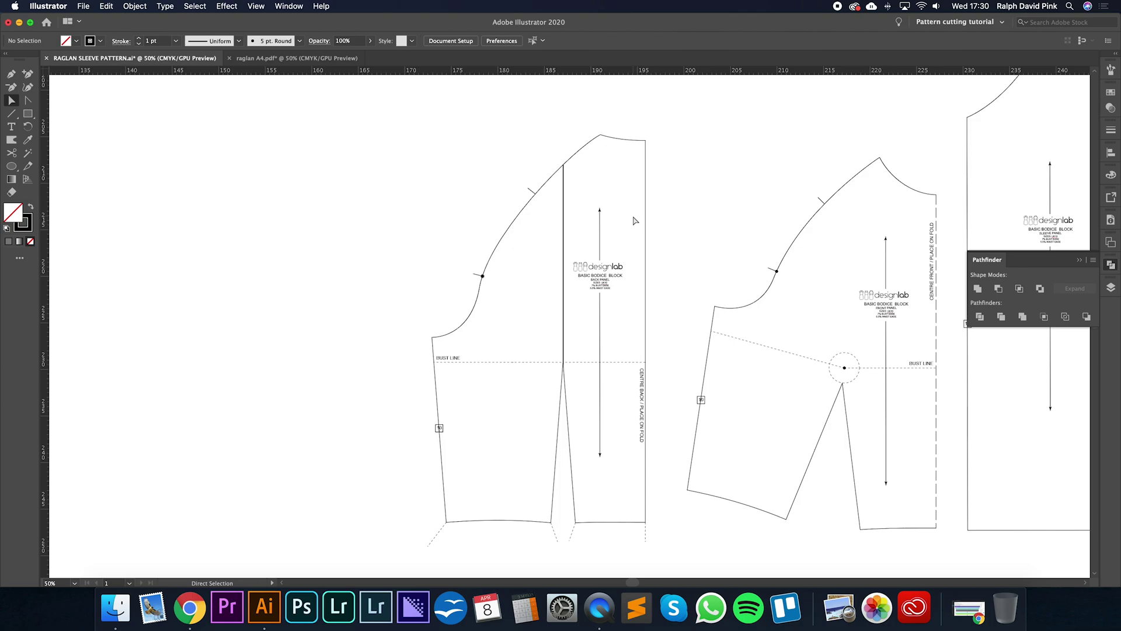
{"action": "key", "text": "a"}
{"action": "key", "text": "super+v"}
{"action": "key", "text": "super+z"}
{"action": "key", "text": "super+z"}
{"action": "key", "text": "super+shift+a"}
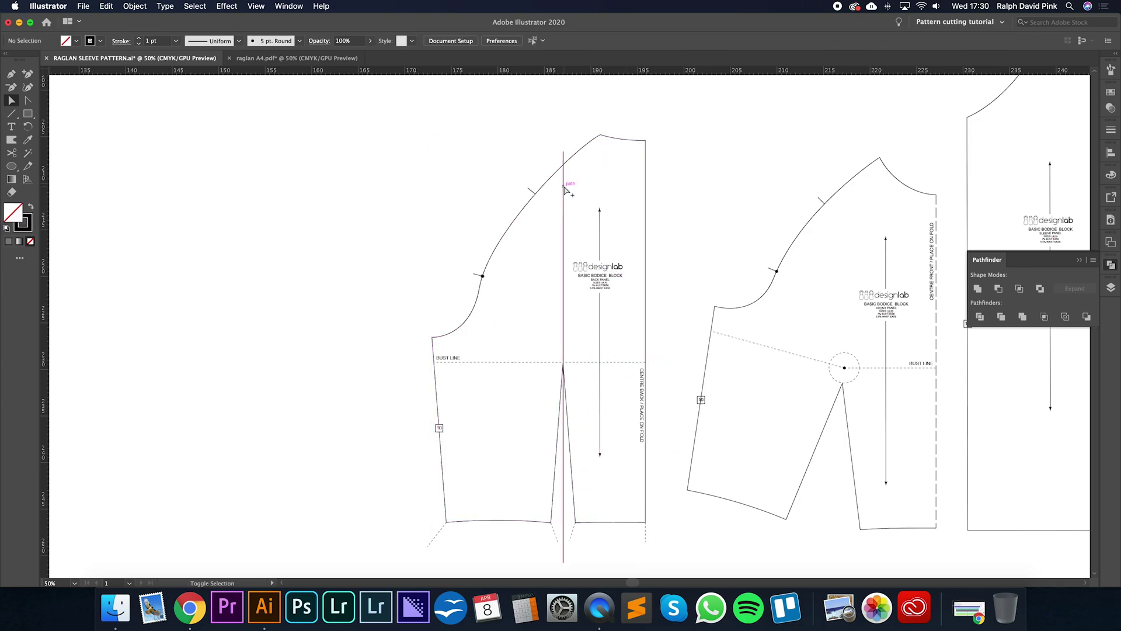
Select the vertical line with the bodice outline and split the bodice into two panels.
{"action": "left_click", "coordinate": [564, 189]}
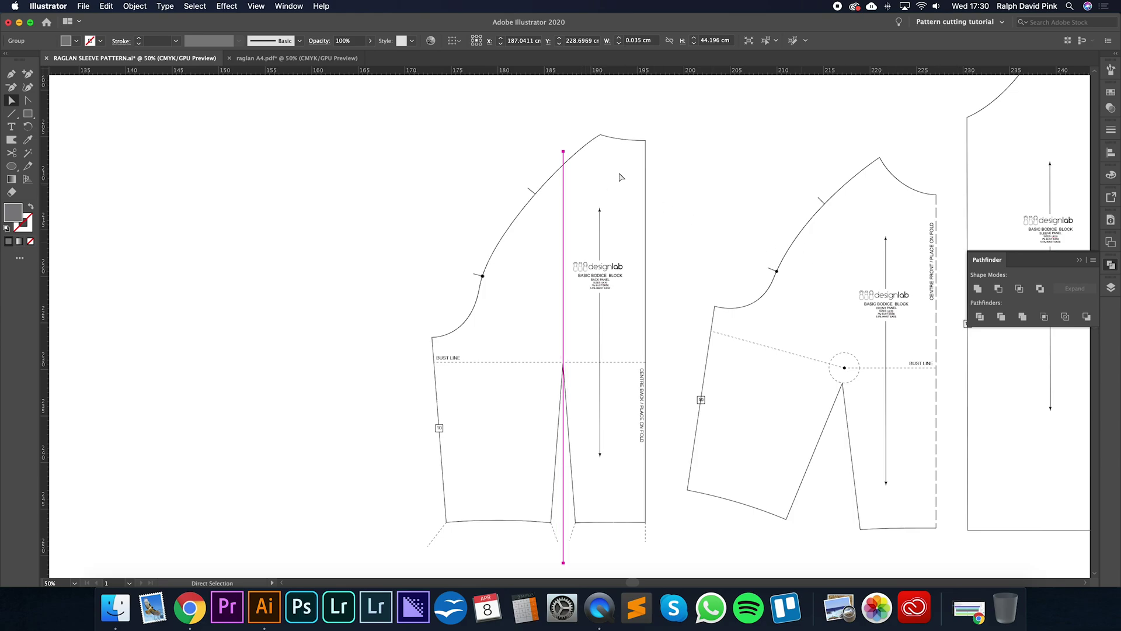
{"action": "left_click", "coordinate": [559, 175], "text": "shift"}
{"action": "left_click", "coordinate": [999, 288]}
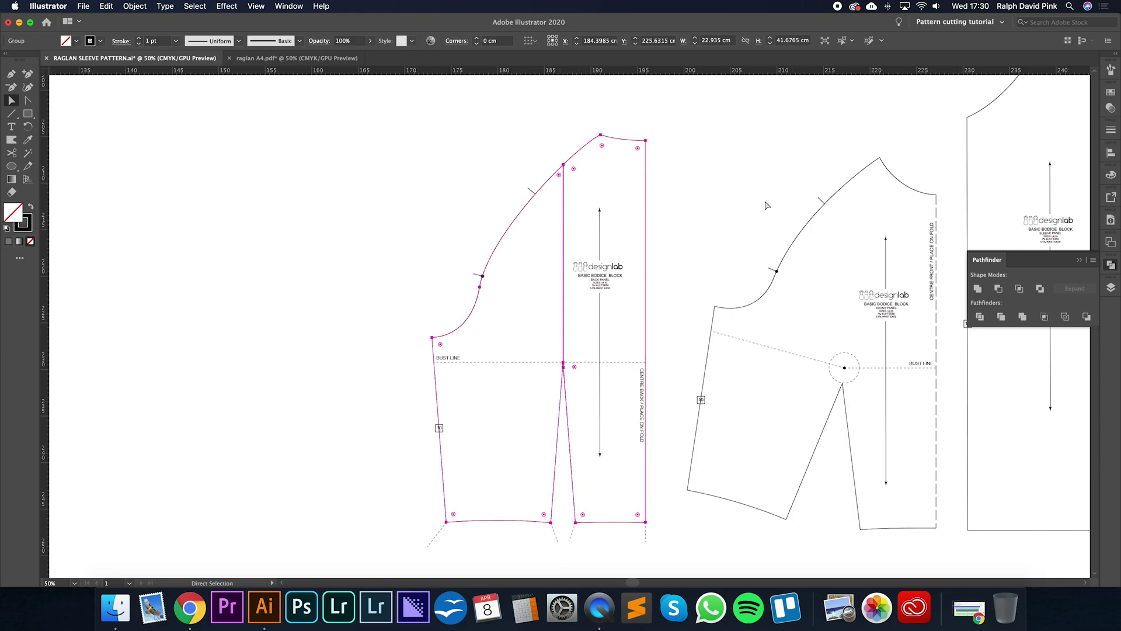
{"action": "left_click", "coordinate": [721, 182]}
Rotate the restored vertical line 90° with Free Transform into horizontal slash lines.
{"action": "key", "text": "super+z"}
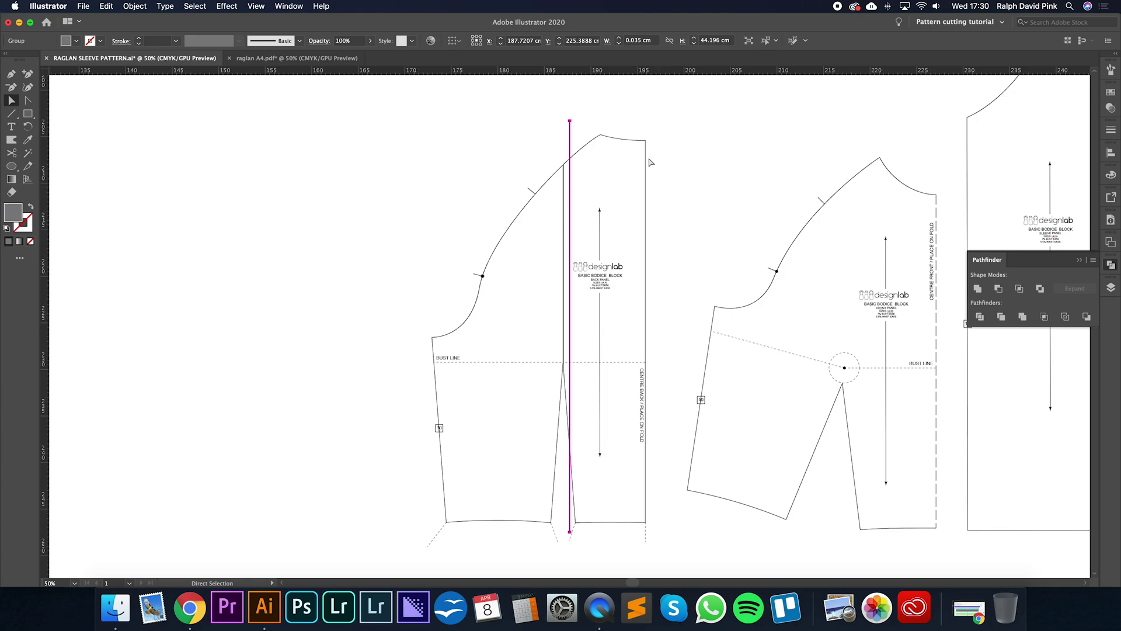
{"action": "key", "text": "e"}
{"action": "left_click_drag", "start_coordinate": [586, 115], "coordinate": [605, 289]}
{"action": "key", "text": "v"}
{"action": "left_click", "coordinate": [624, 245]}
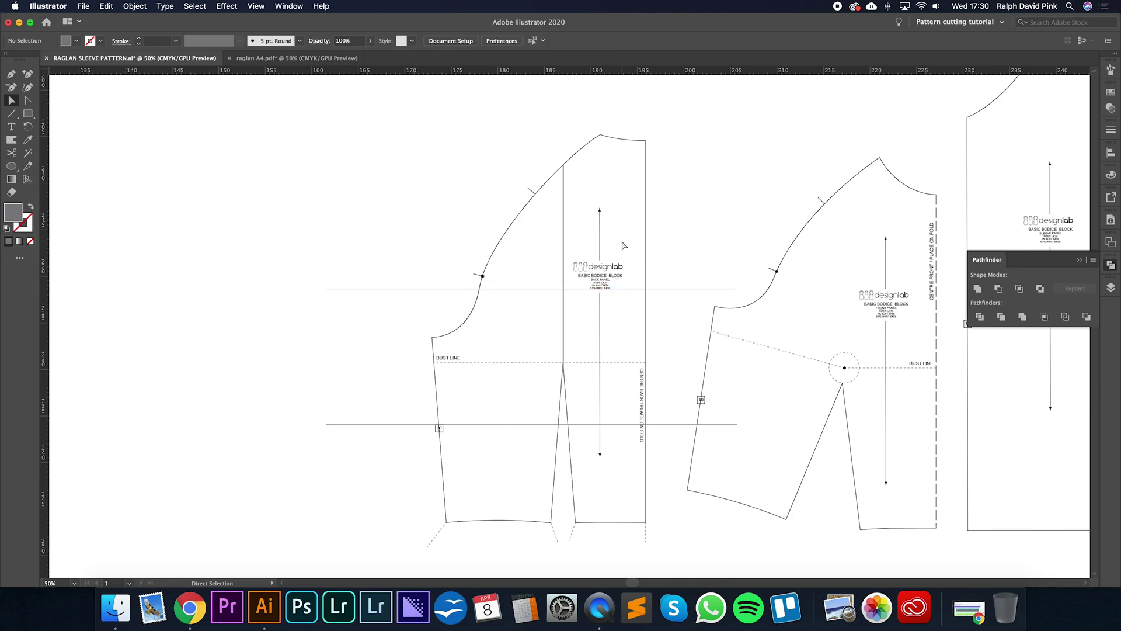
Delete the designlab logo, the CENTRE BACK / PLACE ON FOLD label and the BUST LINE label.
{"action": "left_click", "coordinate": [582, 289]}
{"action": "key", "text": "Delete"}
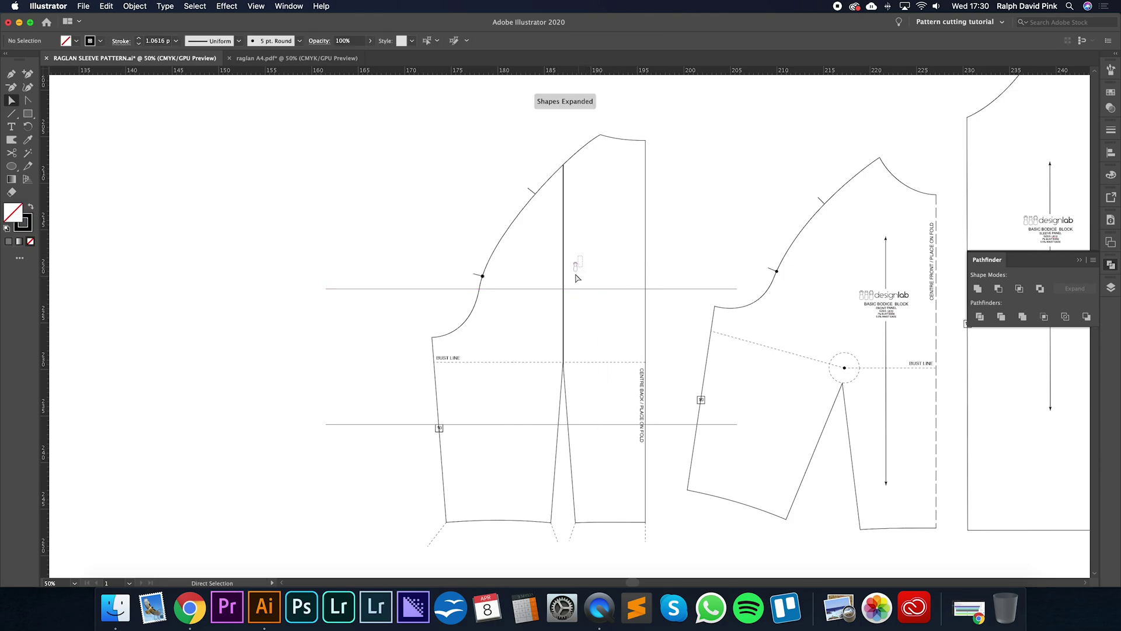
{"action": "left_click_drag", "start_coordinate": [575, 274], "coordinate": [570, 280]}
{"action": "key", "text": "Delete"}
{"action": "left_click", "coordinate": [643, 385]}
{"action": "key", "text": "Delete"}
{"action": "left_click", "coordinate": [458, 357]}
{"action": "key", "text": "Delete"}
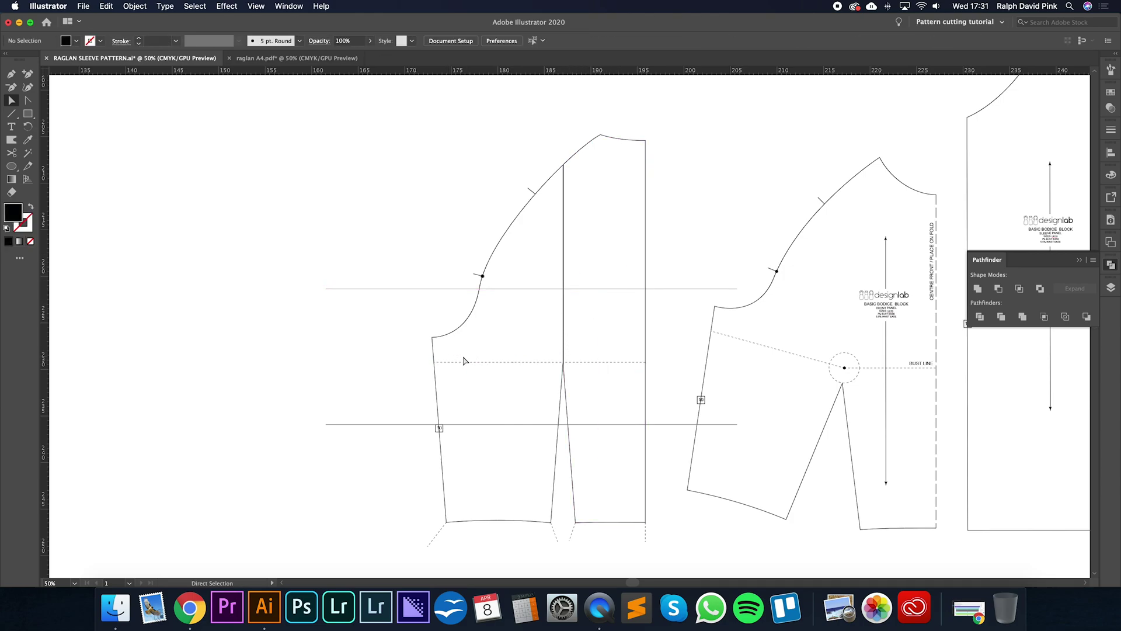
{"action": "key", "text": "v"}
{"action": "left_click", "coordinate": [647, 253]}
Cut the centre-back panel along the upper horizontal line with Minus Front.
{"action": "left_click", "coordinate": [636, 288], "text": "shift"}
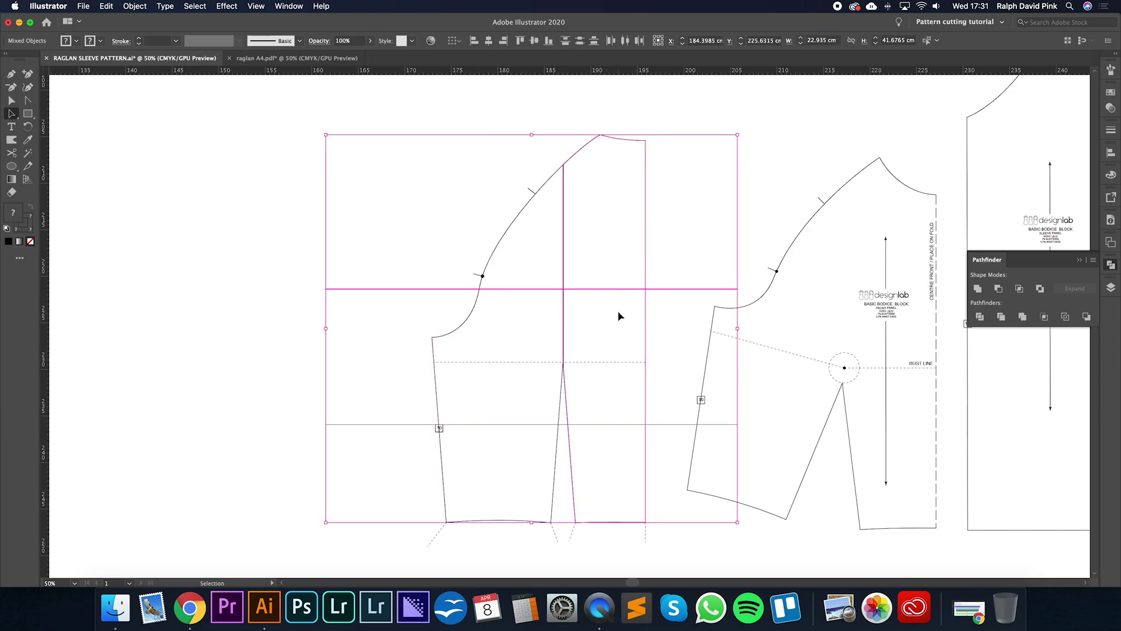
{"action": "left_click", "coordinate": [998, 289]}
{"action": "left_click", "coordinate": [610, 264]}
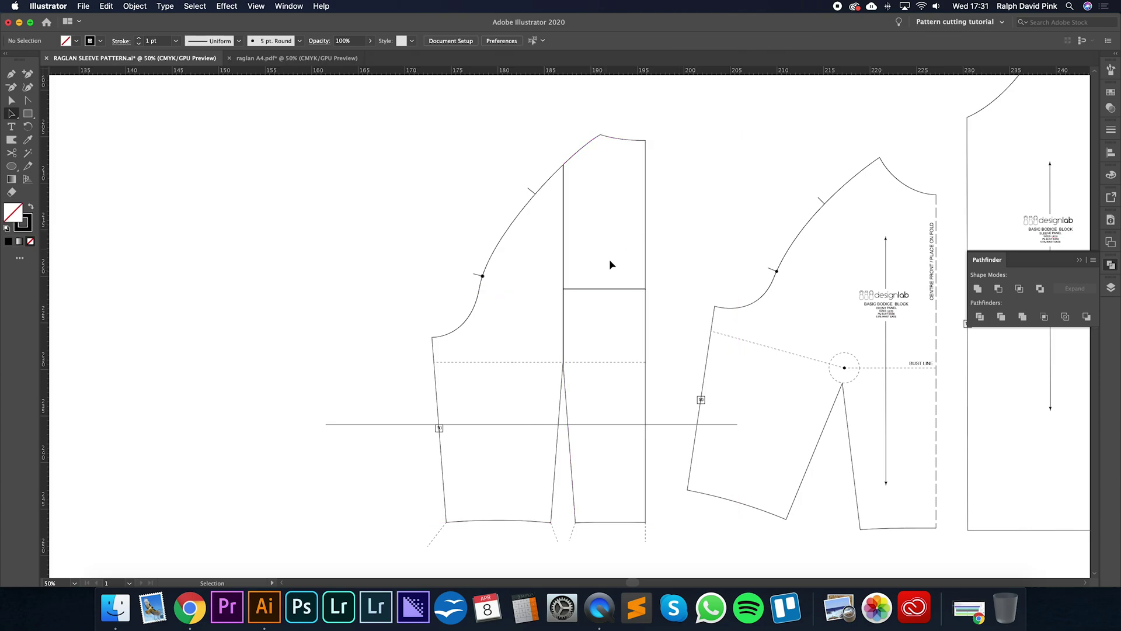
{"action": "left_click_drag", "start_coordinate": [658, 411], "coordinate": [627, 437]}
{"action": "left_click", "coordinate": [655, 401]}
Split the lower centre-back piece along the lower horizontal line, redoing a failed cut.
{"action": "left_click", "coordinate": [646, 415]}
{"action": "left_click", "coordinate": [658, 400]}
{"action": "left_click", "coordinate": [646, 416]}
{"action": "left_click", "coordinate": [657, 424], "text": "shift"}
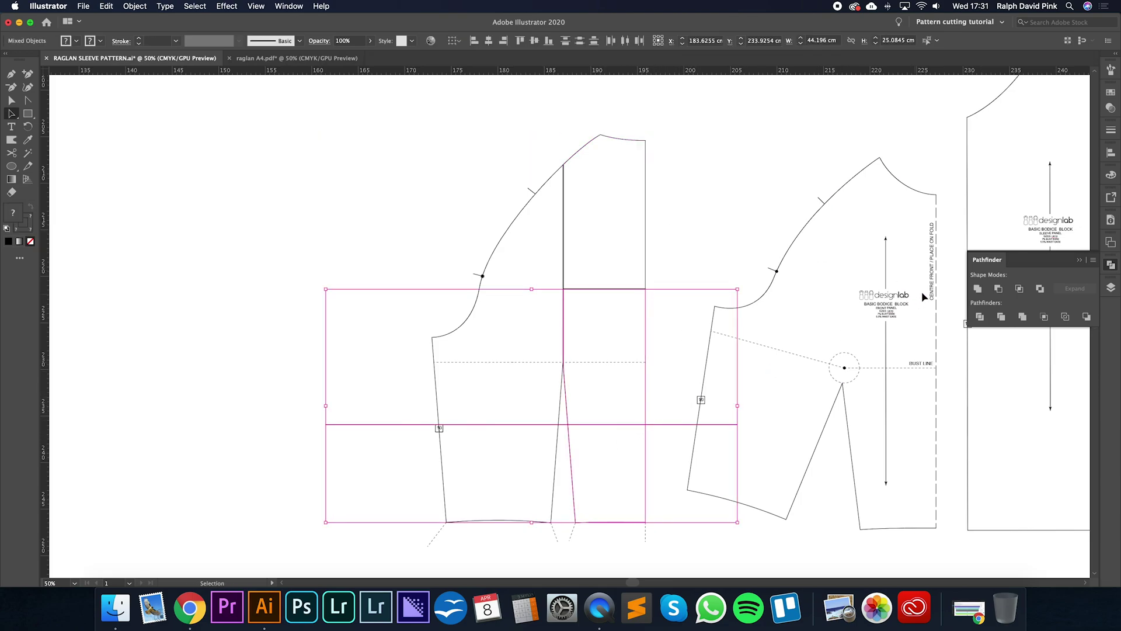
{"action": "left_click", "coordinate": [999, 290]}
{"action": "key", "text": "super+z"}
{"action": "left_click", "coordinate": [664, 400]}
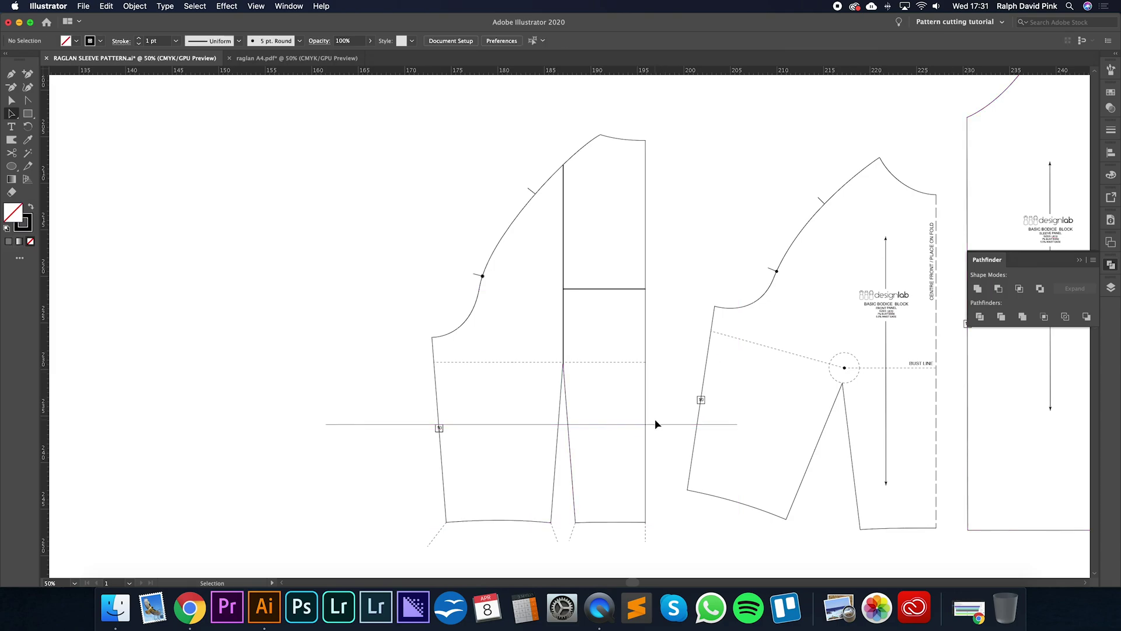
{"action": "left_click", "coordinate": [654, 425], "text": "shift"}
{"action": "left_click_drag", "start_coordinate": [663, 406], "coordinate": [639, 436]}
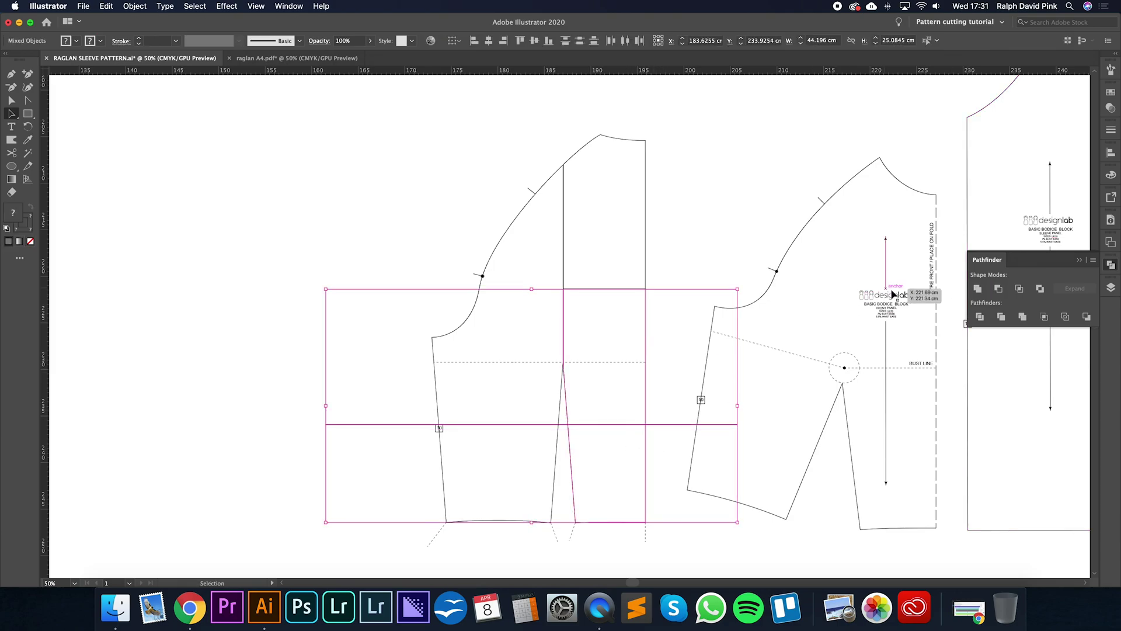
{"action": "left_click", "coordinate": [998, 288]}
{"action": "left_click", "coordinate": [681, 356]}
Select the top centre-back piece (about 8.81 × 16.55 cm) with Direct Selection.
{"action": "key", "text": "a"}
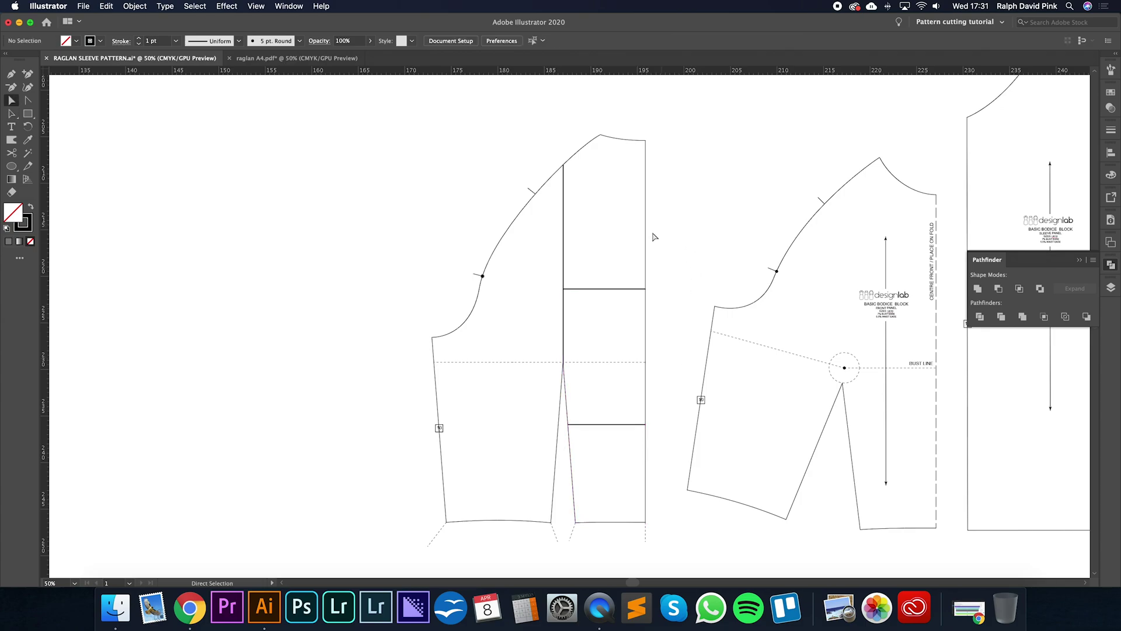
{"action": "key", "text": "a"}
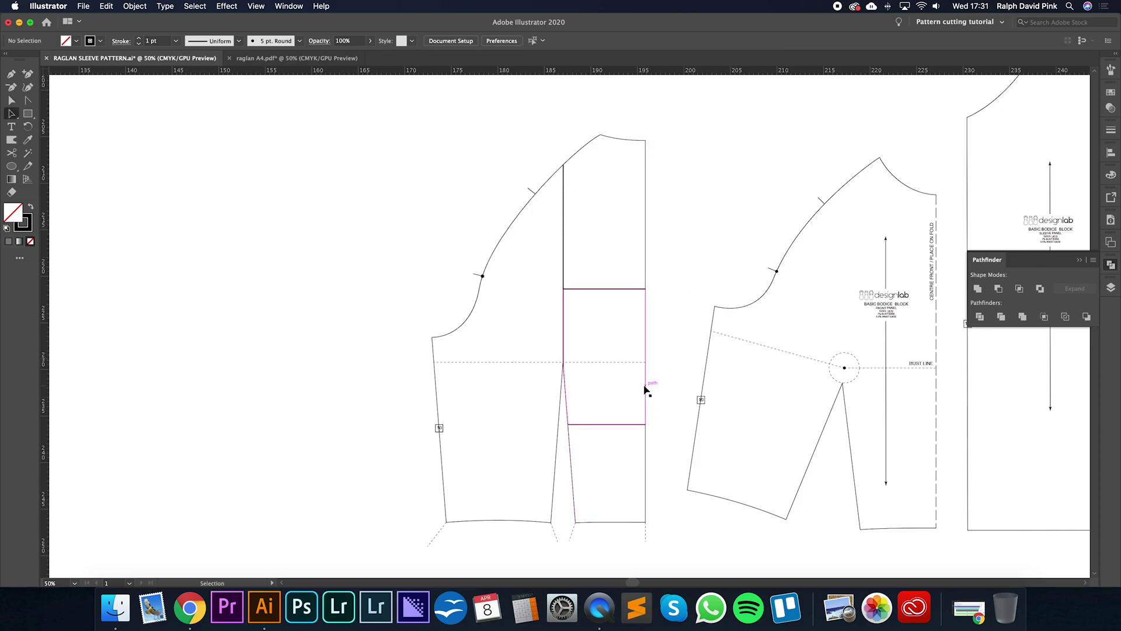
{"action": "left_click", "coordinate": [646, 388]}
{"action": "left_click", "coordinate": [660, 369]}
{"action": "left_click", "coordinate": [646, 261]}
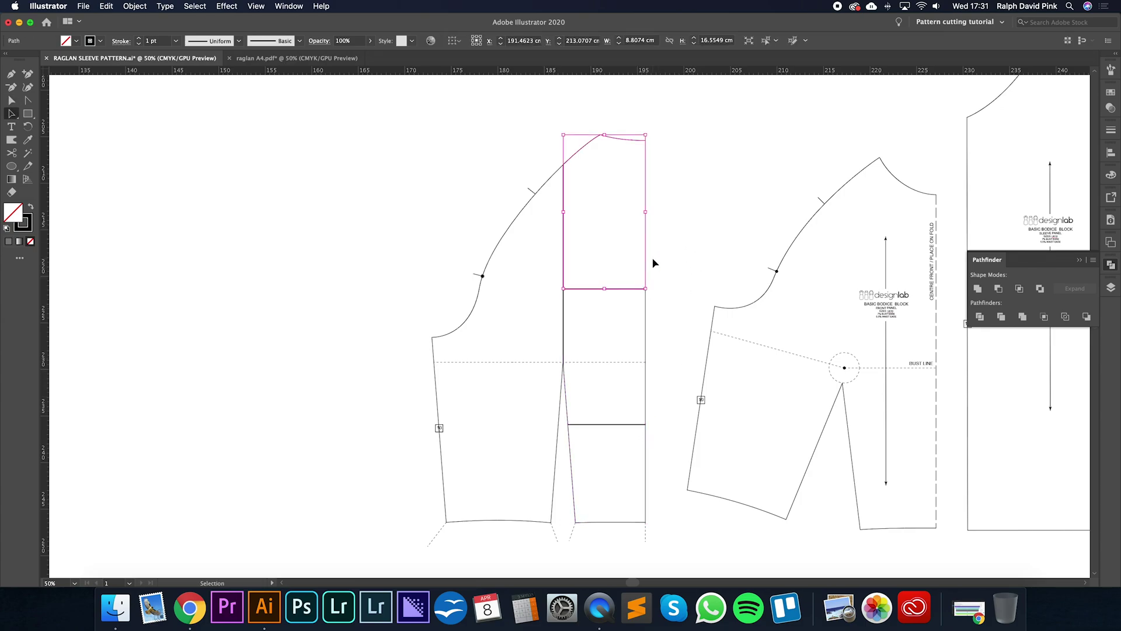
Move the top centre-back piece up 0.5 cm (Horizontal 0, Vertical -0.5 cm).
{"action": "key", "text": "shift+Up"}
{"action": "key", "text": "super+z"}
{"action": "key", "text": "Return"}
{"action": "type", "text": "0"}
{"action": "key", "text": "Tab"}
{"action": "type", "text": "-0"}
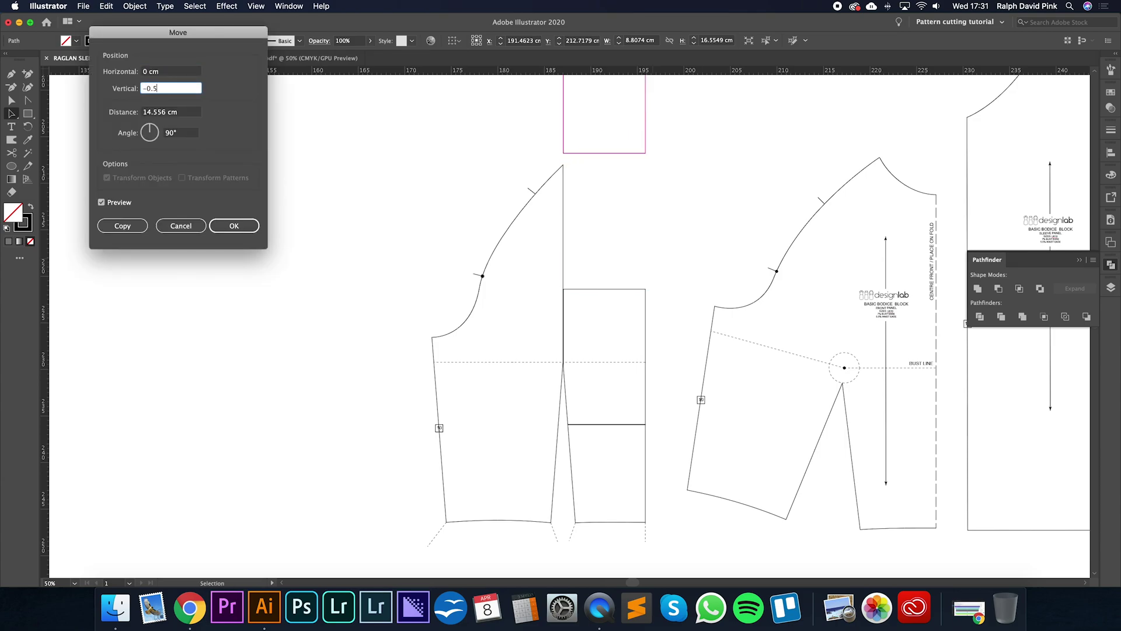
{"action": "type", "text": ".5"}
{"action": "left_click", "coordinate": [234, 225]}
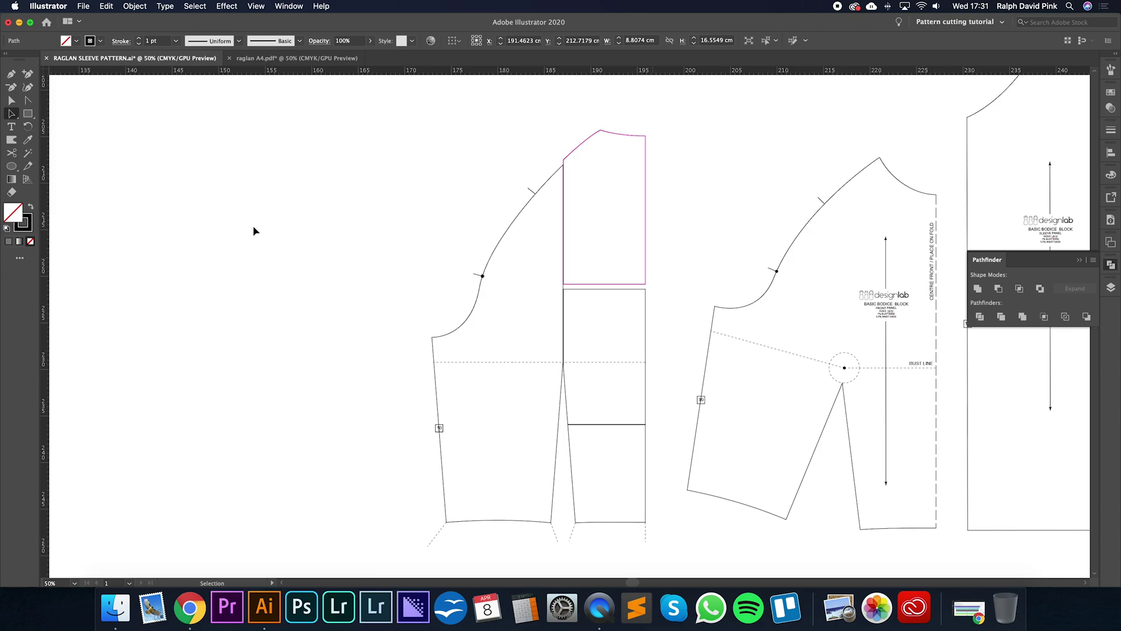
Move the side back panel 0.5 cm left and 0.5 cm up.
{"action": "left_click", "coordinate": [522, 216]}
{"action": "key", "text": "Return"}
{"action": "type", "text": "-0.5"}
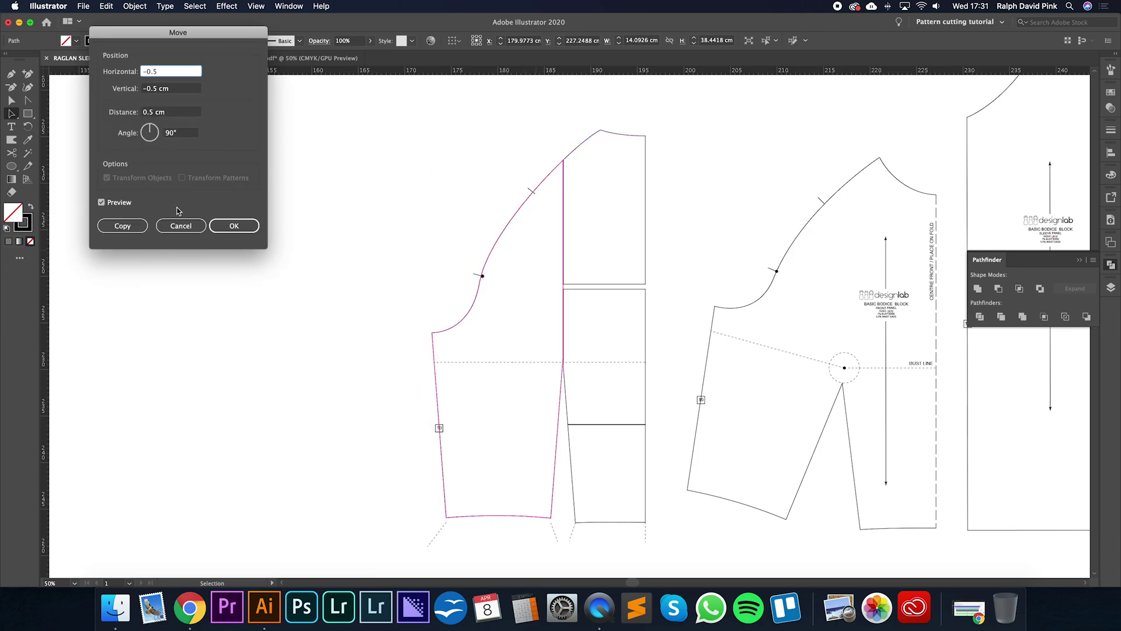
{"action": "key", "text": "Tab"}
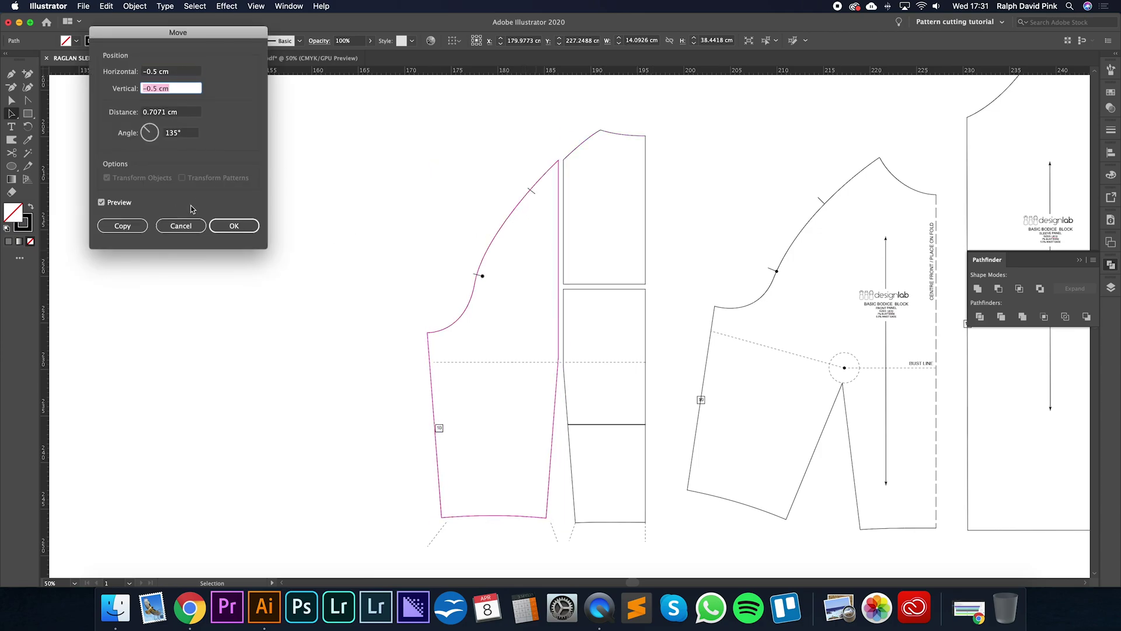
{"action": "type", "text": "0"}
{"action": "left_click", "coordinate": [234, 225]}
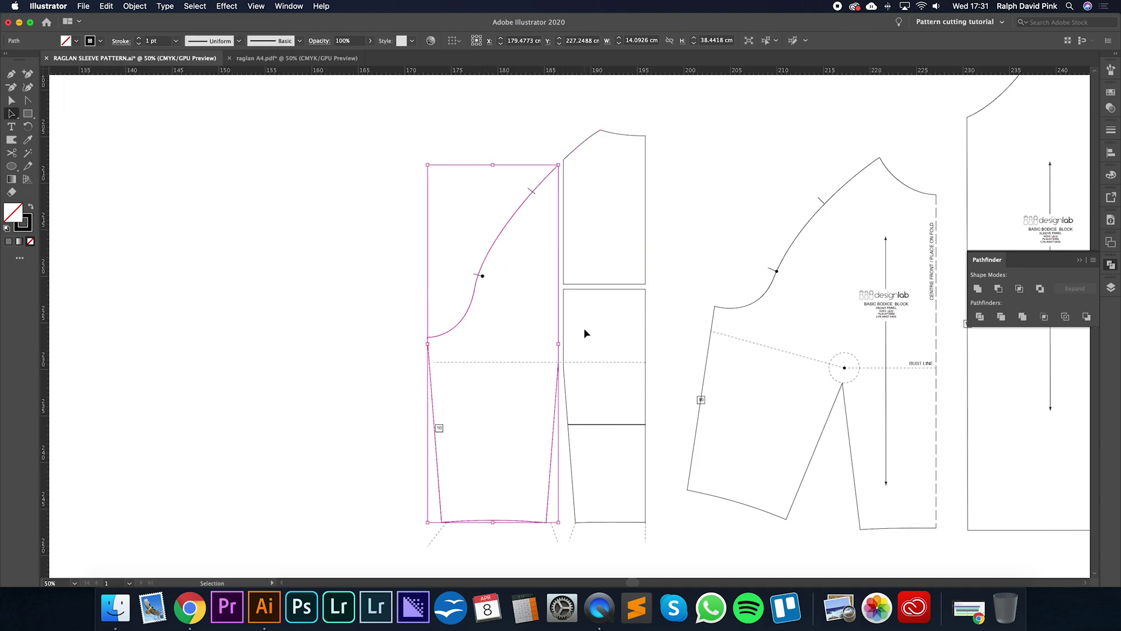
{"action": "left_click", "coordinate": [664, 423]}
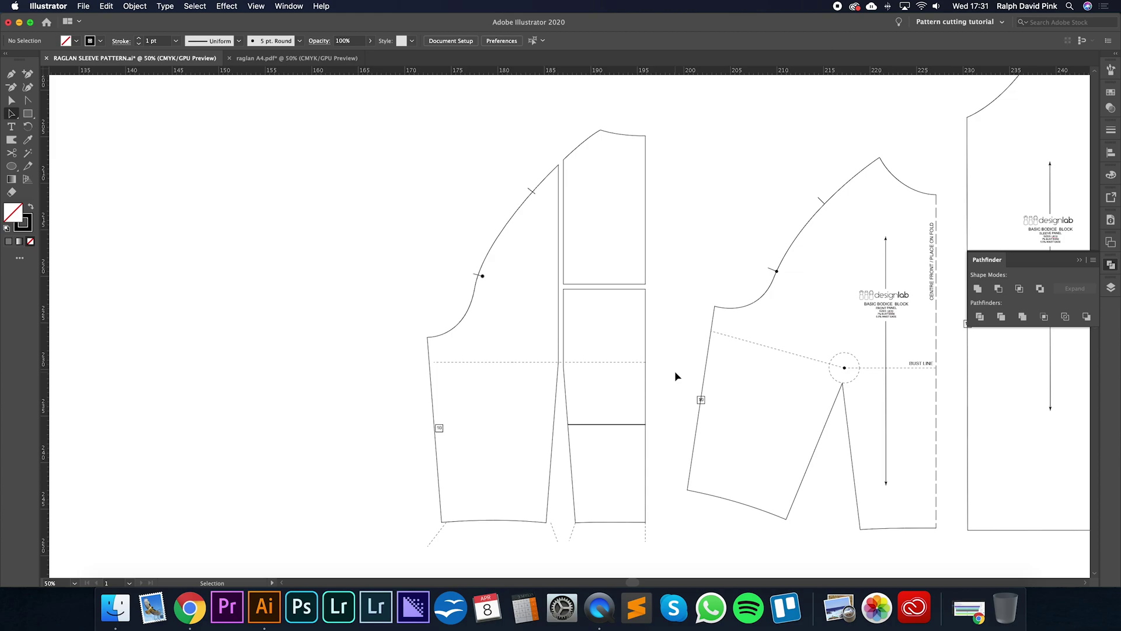
Delete the three short dashed lines below the hem.
{"action": "left_click", "coordinate": [573, 531]}
{"action": "key", "text": "Delete"}
{"action": "left_click", "coordinate": [646, 531]}
{"action": "key", "text": "Delete"}
{"action": "left_click", "coordinate": [439, 532]}
{"action": "key", "text": "Delete"}
Leave the front bodice block unchanged, undoing an accidental slight enlargement, then deselect.
{"action": "scroll", "coordinate": [675, 299], "scroll_direction": "right", "scroll_amount": 5}
{"action": "scroll", "coordinate": [600, 280], "scroll_direction": "up", "scroll_amount": 2}
{"action": "left_click", "coordinate": [630, 337]}
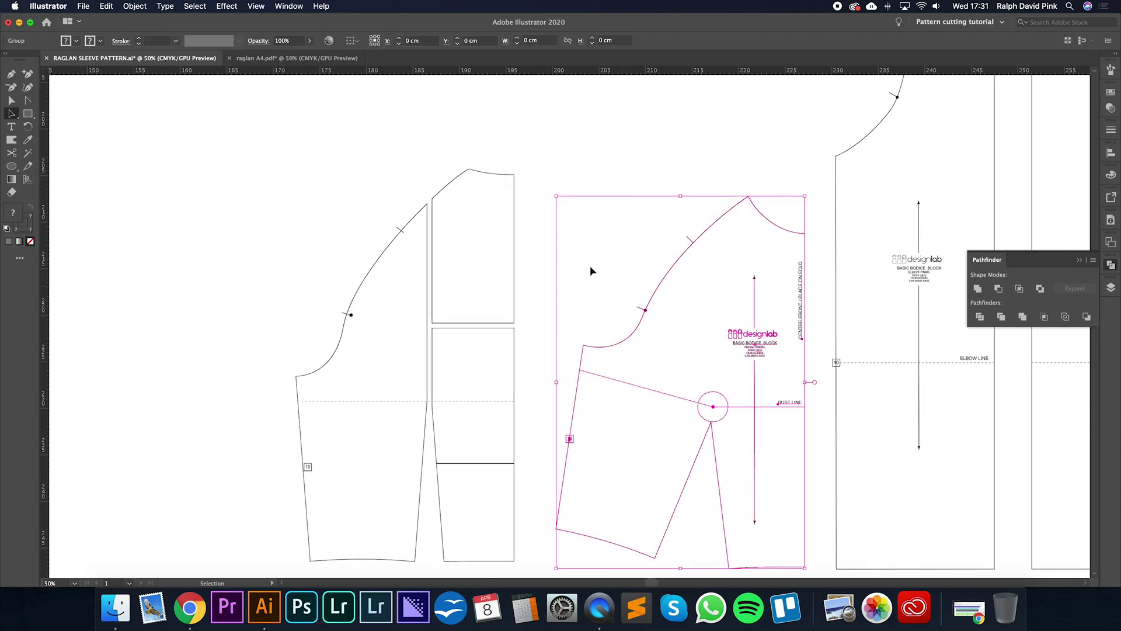
{"action": "left_click_drag", "start_coordinate": [556, 196], "coordinate": [551, 189]}
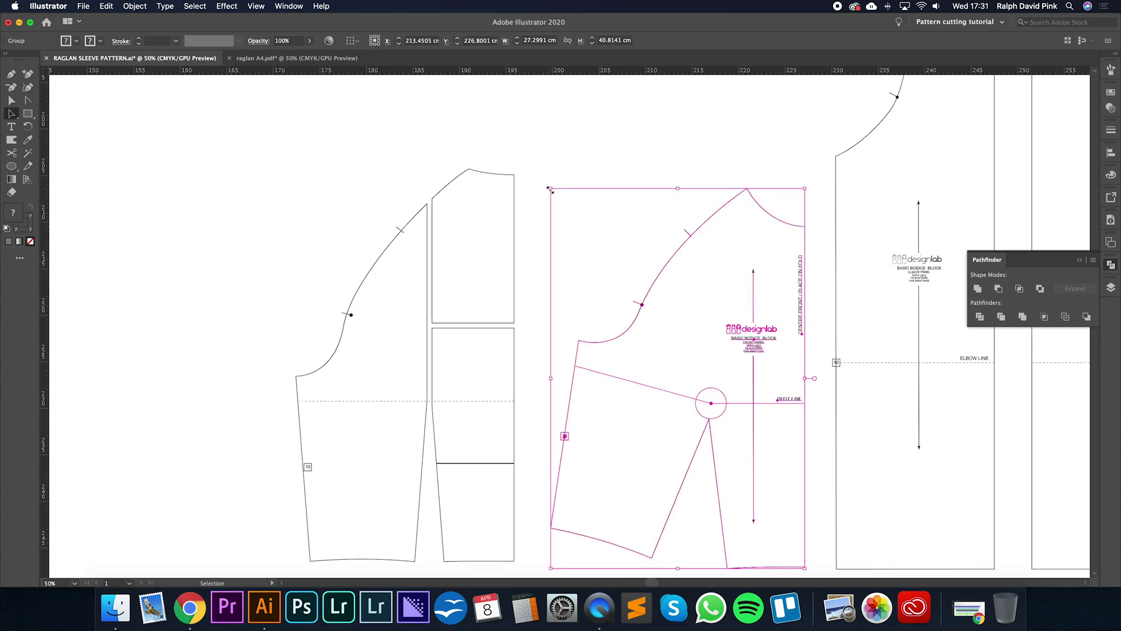
{"action": "key", "text": "super+z"}
{"action": "left_click", "coordinate": [556, 211], "text": "super"}
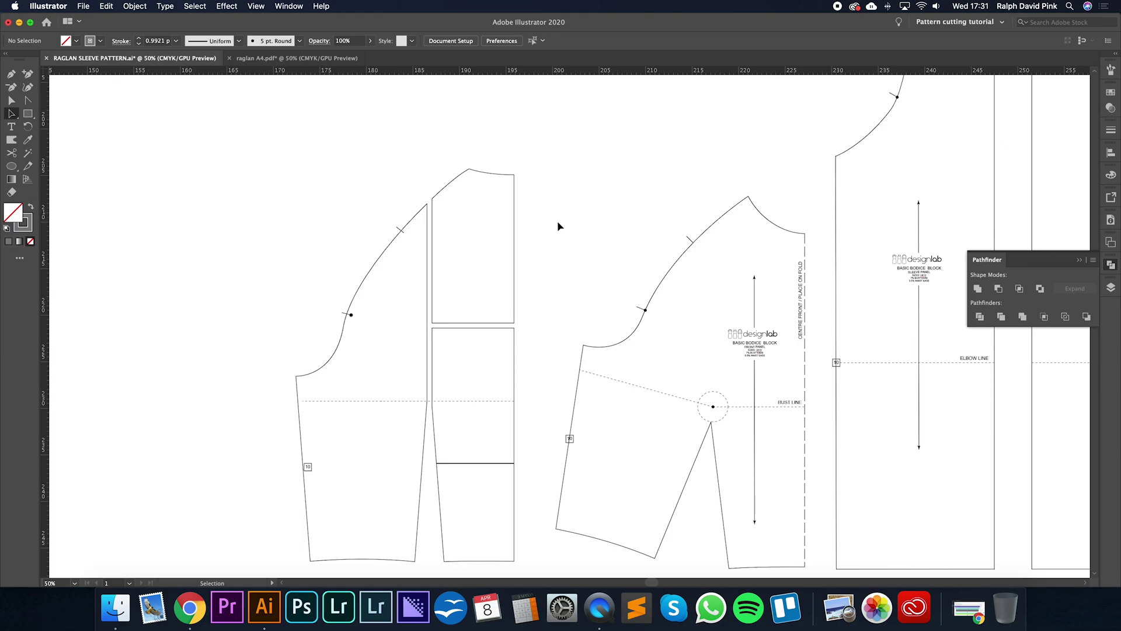
Undo the slashing steps so the back bodice returns whole with dart, logo and label.
{"action": "scroll", "coordinate": [555, 221], "scroll_direction": "right", "scroll_amount": 1}
{"action": "scroll", "coordinate": [555, 221], "scroll_direction": "down", "scroll_amount": 1}
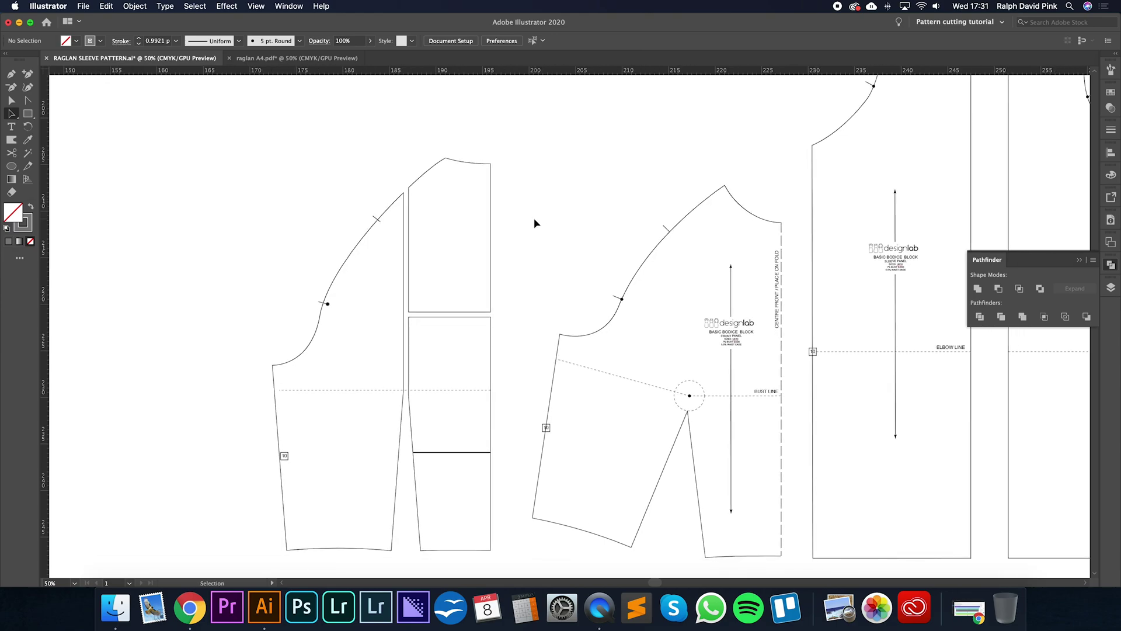
{"action": "key", "text": "super+z"}
{"action": "key", "text": "super+z"}
{"action": "key", "text": "super+z"}
{"action": "key", "text": "super+z"}
{"action": "key", "text": "super+z"}
{"action": "key", "text": "super+z"}
{"action": "key", "text": "super+z"}
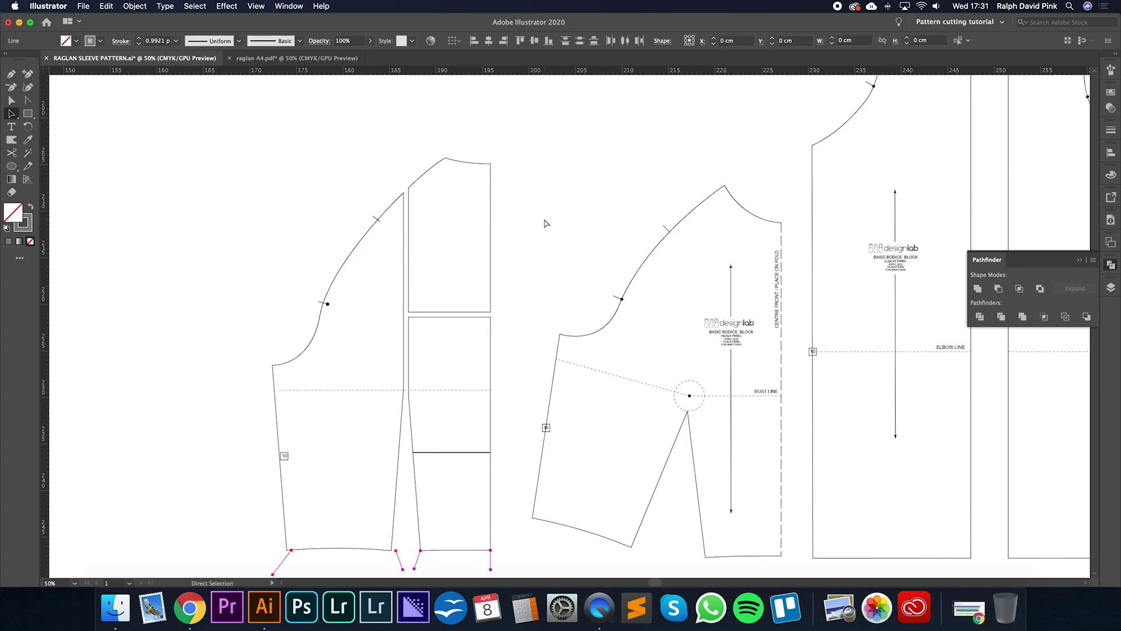
{"action": "key", "text": "cmd+z"}
{"action": "key", "text": "cmd+z"}
{"action": "key", "text": "cmd+z"}
{"action": "key", "text": "cmd+z"}
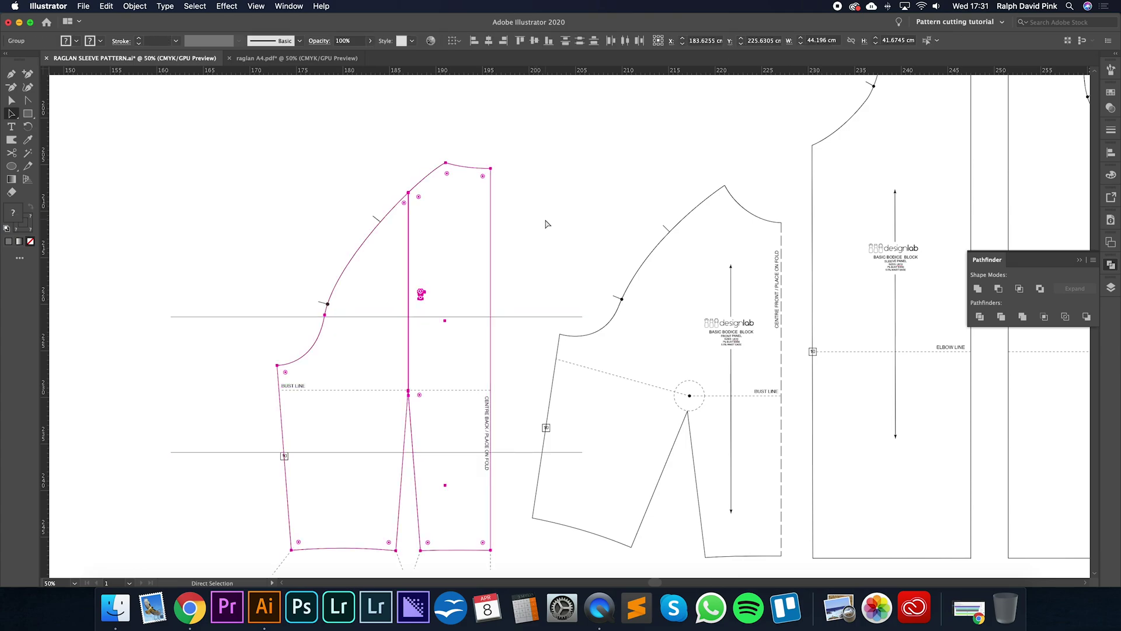
{"action": "key", "text": "cmd+z"}
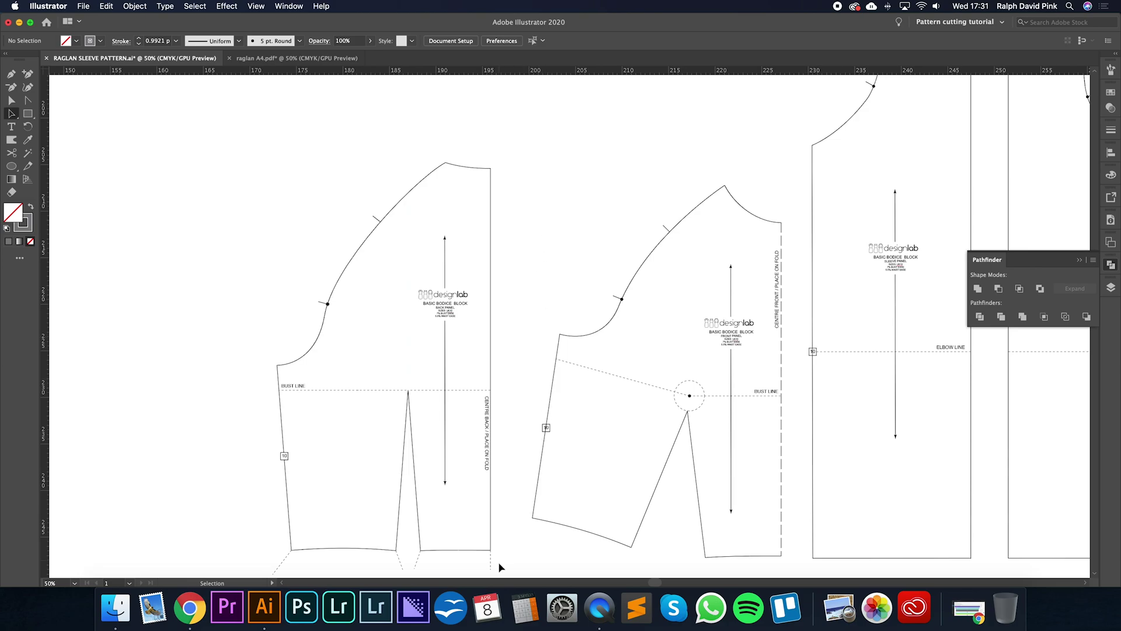
Remove the leftover lines below the back hem and zoom out to 33.33% on all blocks.
{"action": "left_click_drag", "start_coordinate": [500, 557], "coordinate": [253, 563]}
{"action": "key", "text": "Delete"}
{"action": "key", "text": "cmd+minus"}
{"action": "left_click_drag", "start_coordinate": [638, 241], "coordinate": [561, 297]}
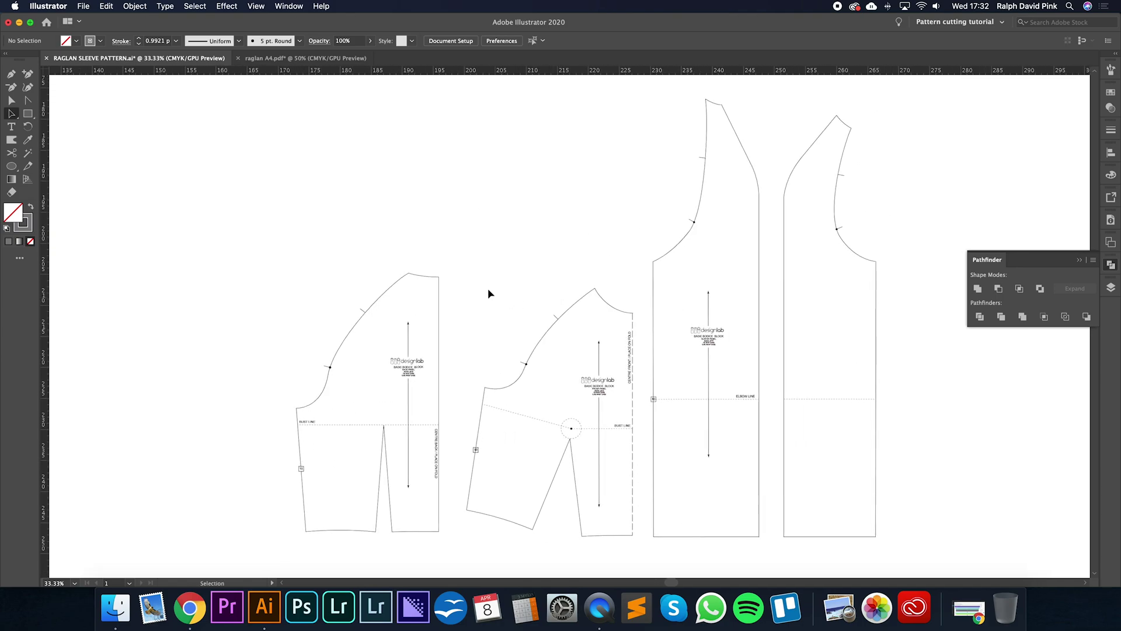